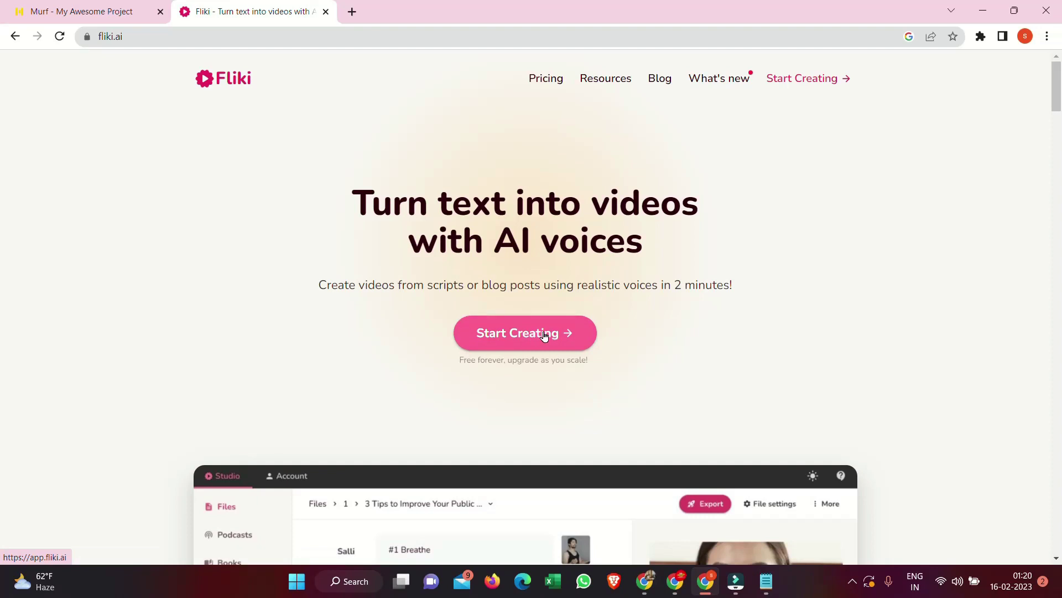
Step: Enter the Fliki studio and create a new English video file named 1
{"action": "left_click", "coordinate": [544, 334]}
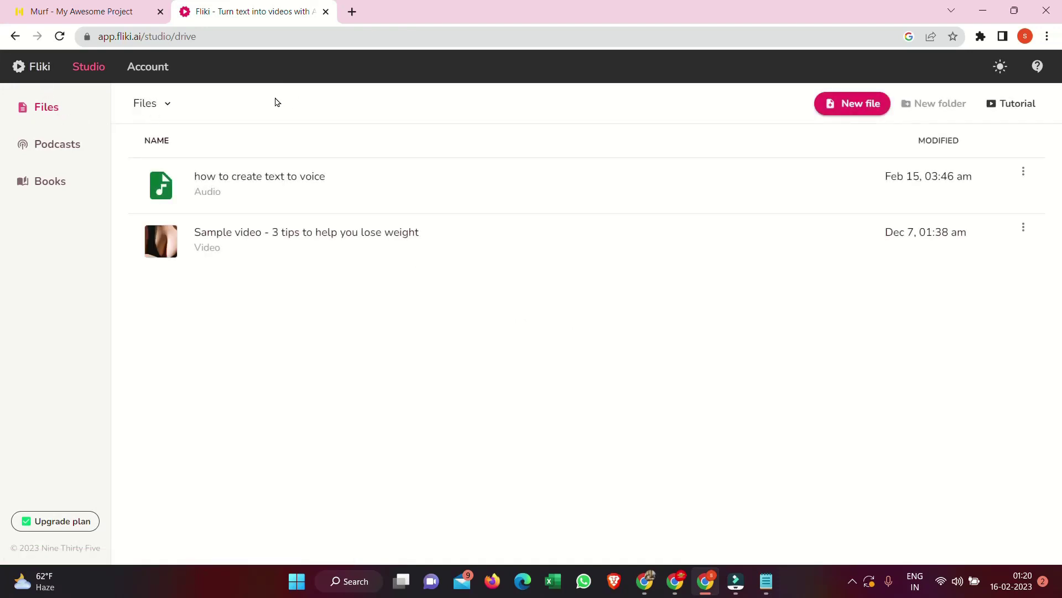
{"action": "left_click", "coordinate": [39, 67]}
{"action": "left_click", "coordinate": [846, 108]}
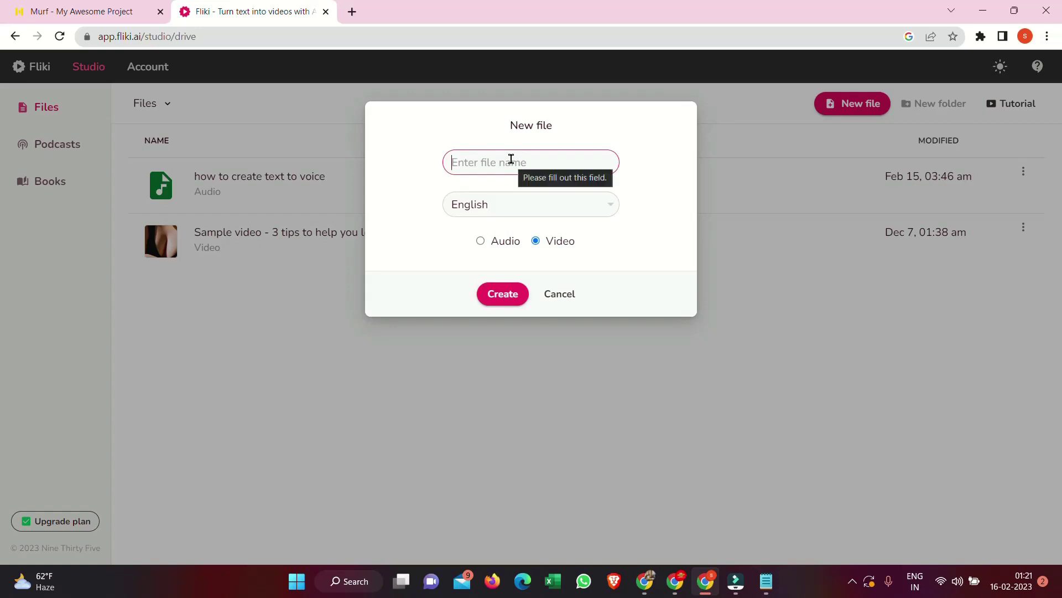
{"action": "type", "text": "1"}
{"action": "left_click", "coordinate": [501, 289]}
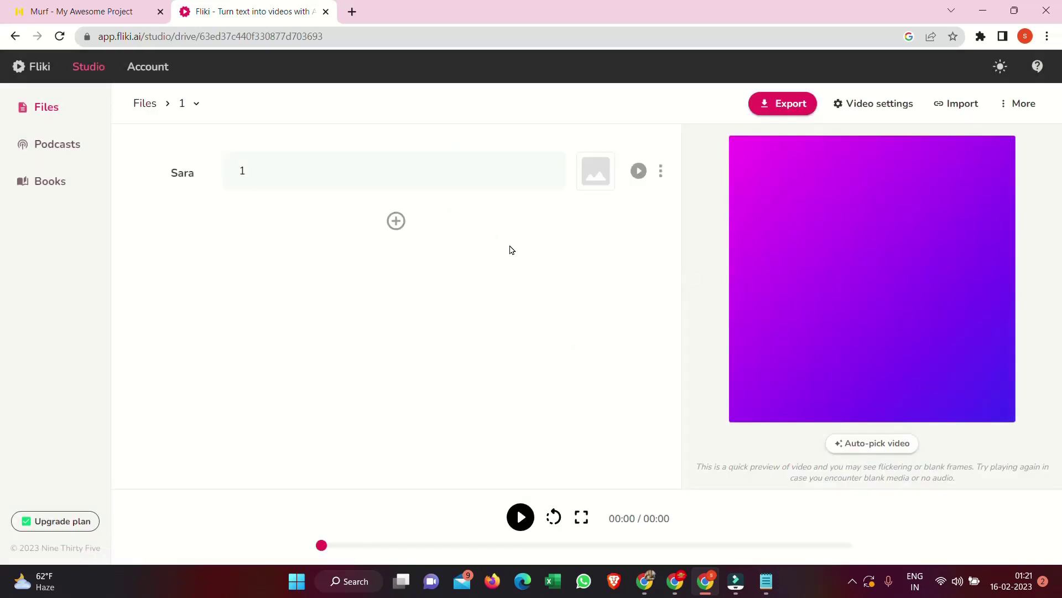
Step: Return to the file list and create a new English audio file named 2
{"action": "left_click", "coordinate": [54, 111]}
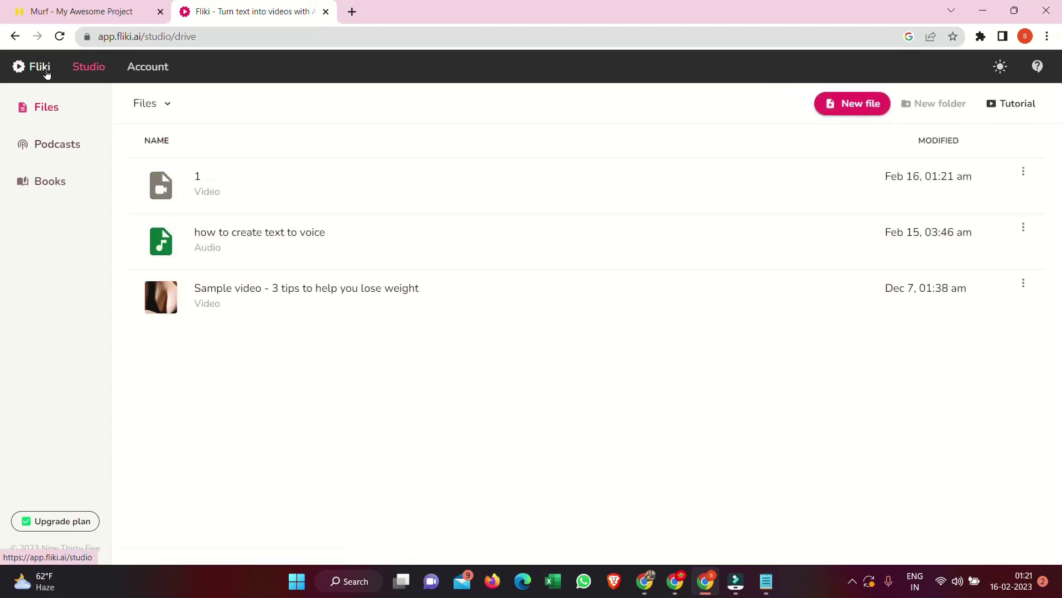
{"action": "left_click", "coordinate": [822, 110]}
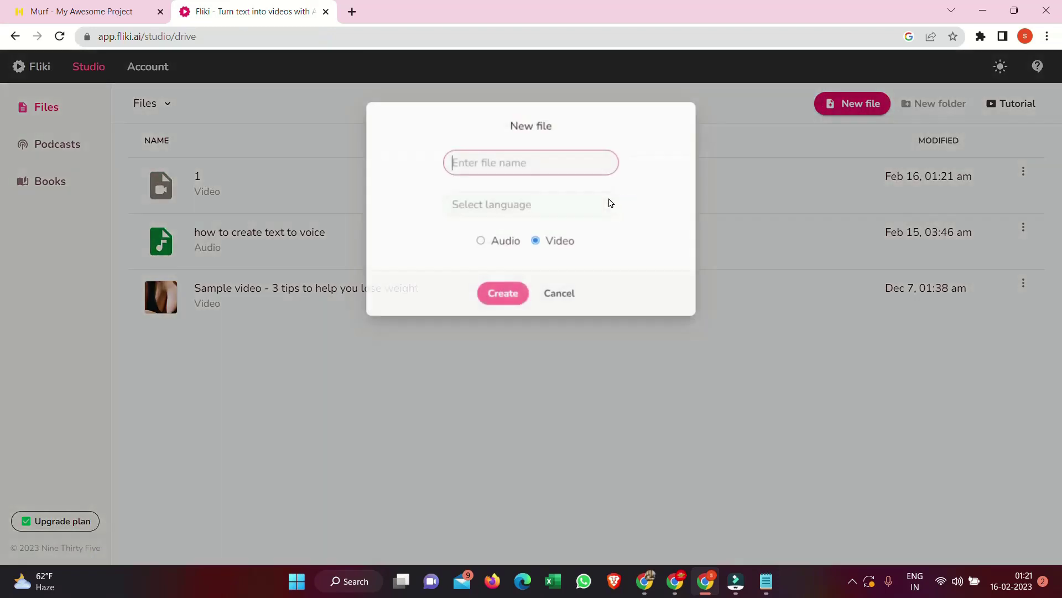
{"action": "type", "text": "2"}
{"action": "left_click", "coordinate": [481, 241]}
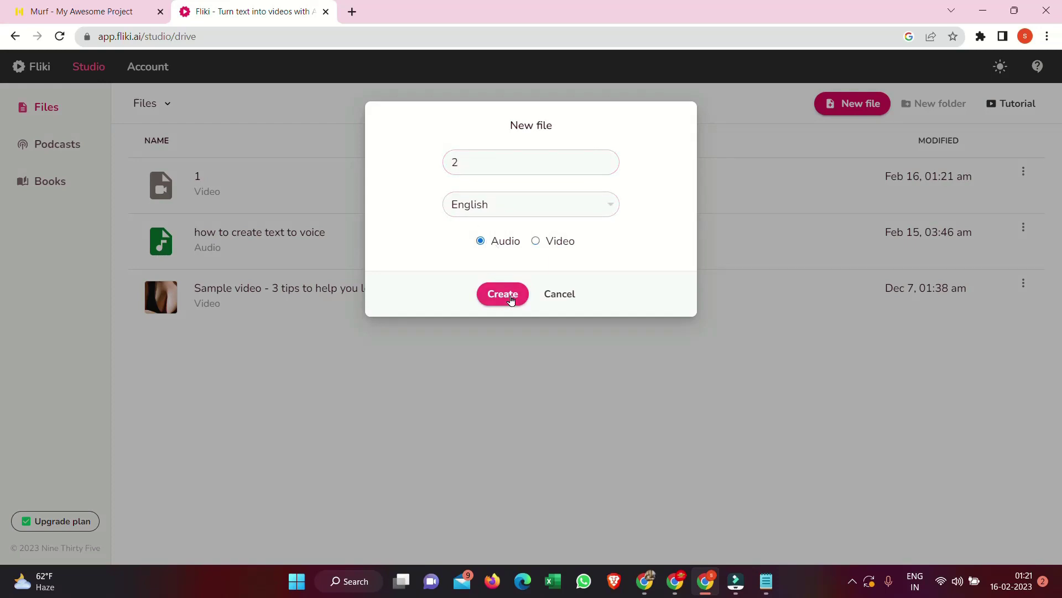
{"action": "left_click", "coordinate": [505, 298]}
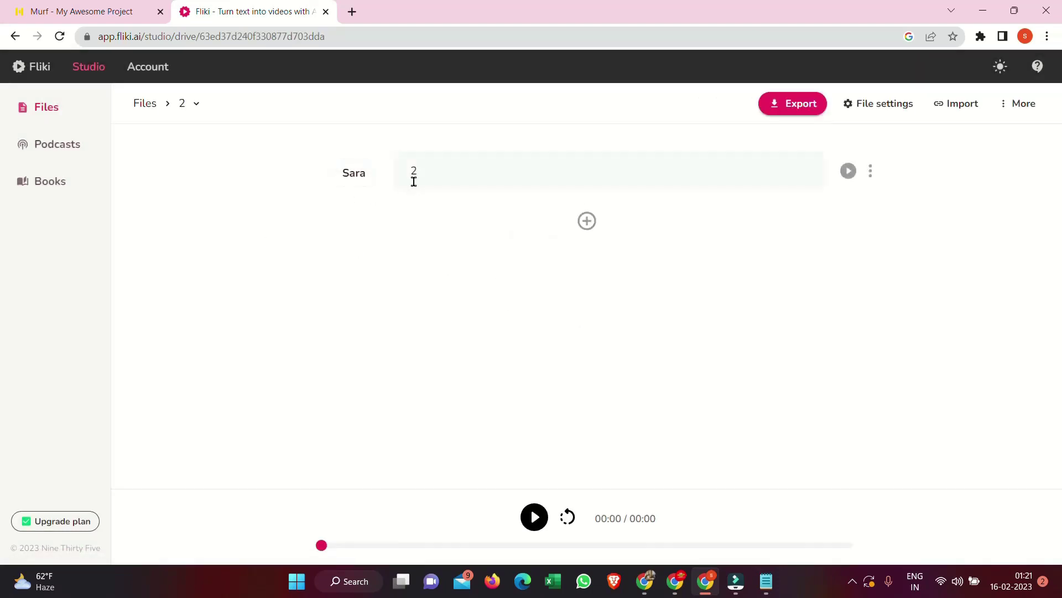
Step: Open the voice selection for the first section and choose English with the United States dialect after browsing the available languages
{"action": "left_click", "coordinate": [351, 175]}
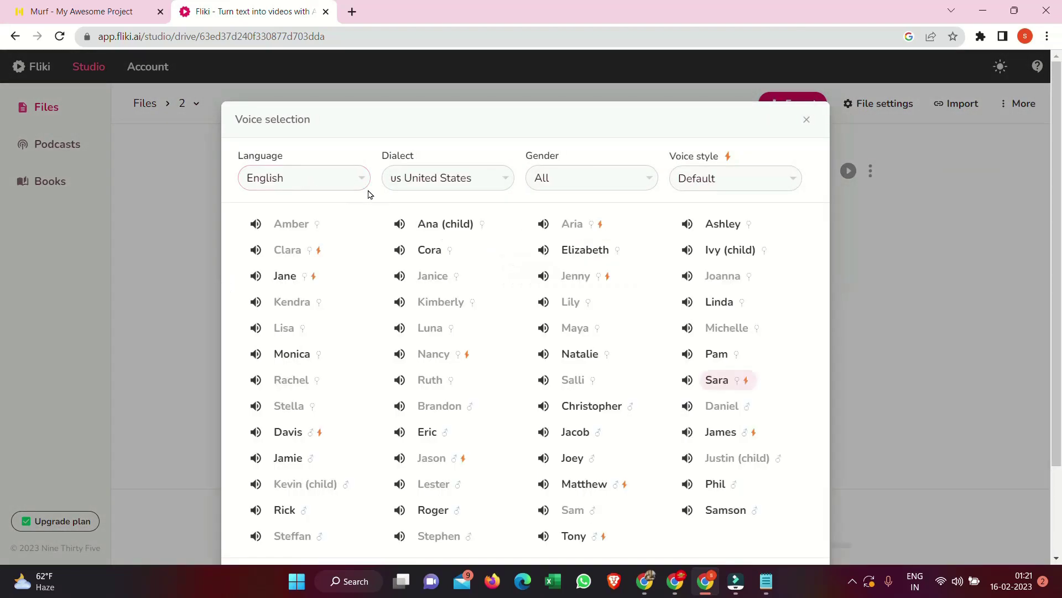
{"action": "left_click", "coordinate": [362, 177]}
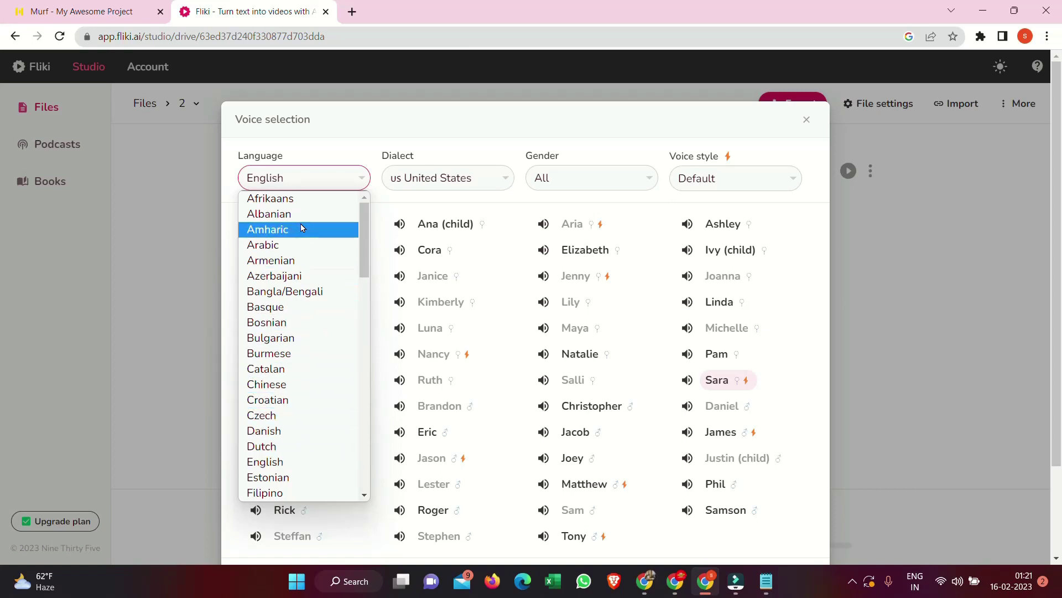
{"action": "scroll", "coordinate": [299, 243], "scroll_direction": "down", "scroll_amount": 5}
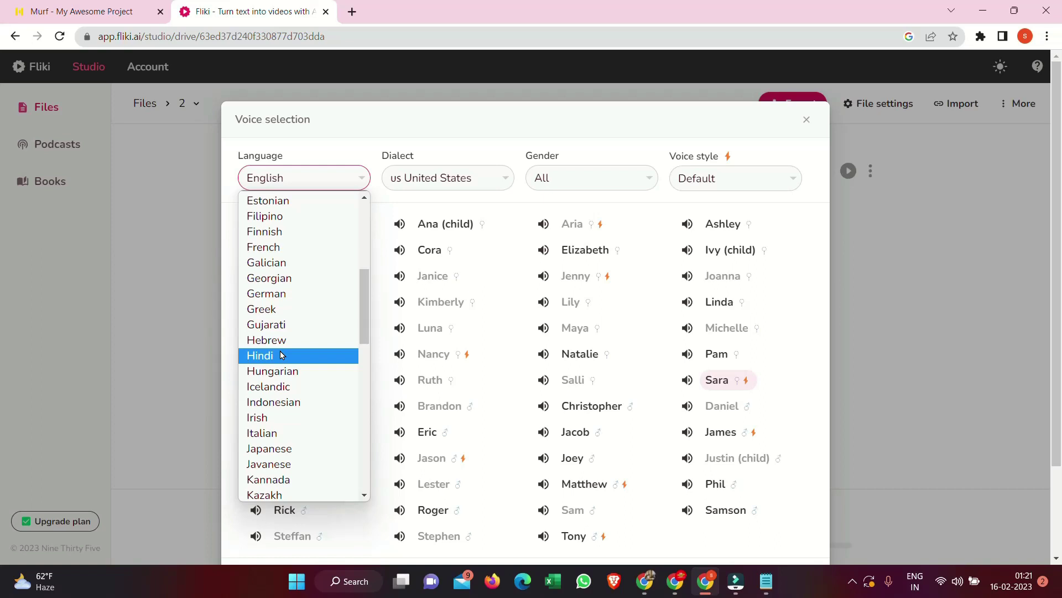
{"action": "scroll", "coordinate": [281, 354], "scroll_direction": "down", "scroll_amount": 7}
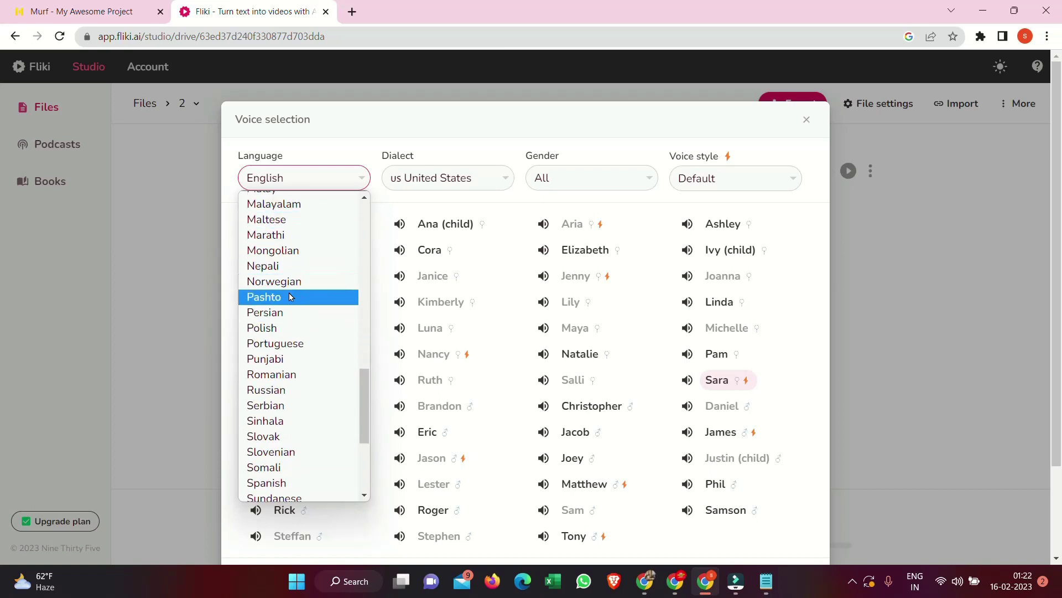
{"action": "scroll", "coordinate": [304, 426], "scroll_direction": "up", "scroll_amount": 7}
{"action": "scroll", "coordinate": [304, 426], "scroll_direction": "up", "scroll_amount": 3}
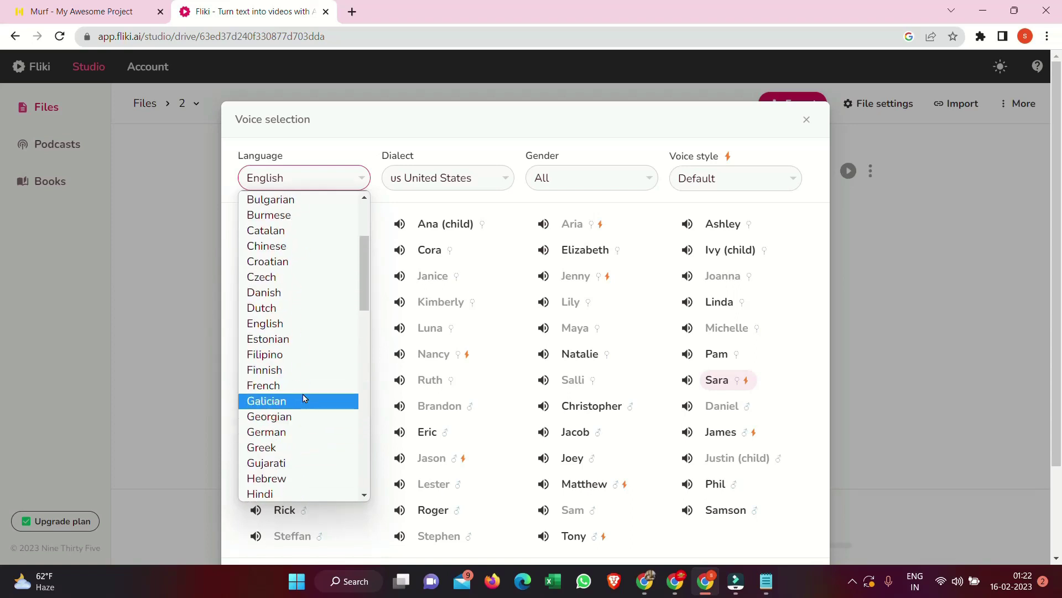
{"action": "left_click", "coordinate": [297, 330]}
{"action": "left_click", "coordinate": [487, 182]}
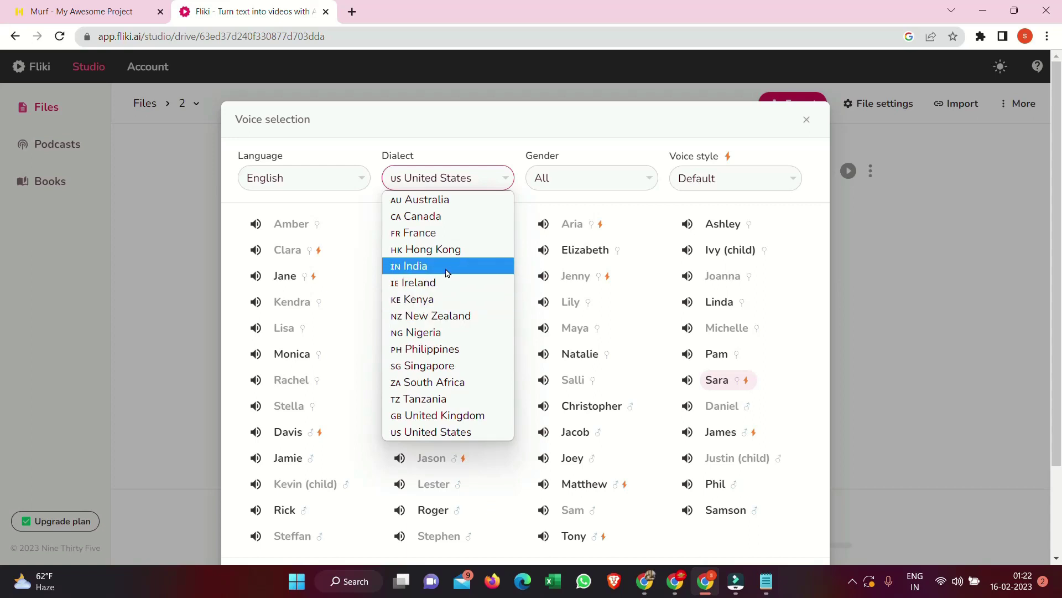
{"action": "left_click", "coordinate": [464, 432]}
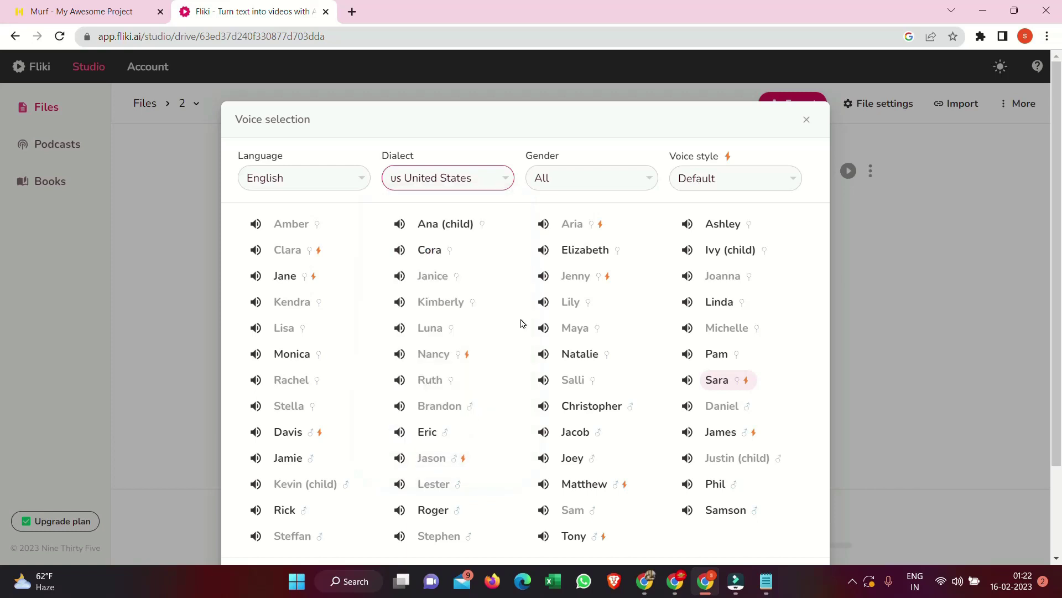
Step: Check the gender options and set the voice style to Friendly
{"action": "left_click", "coordinate": [647, 181]}
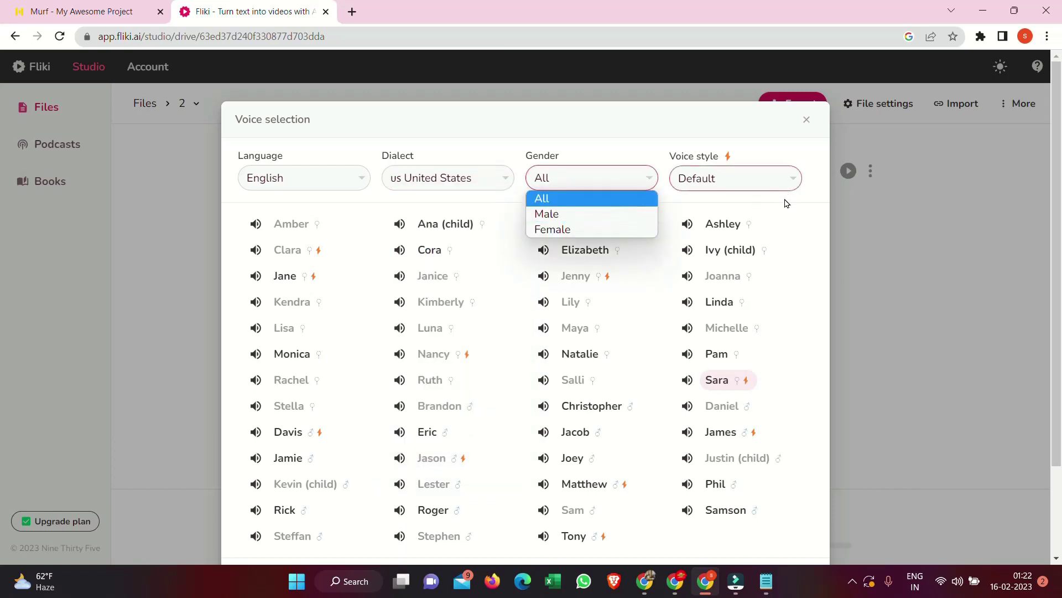
{"action": "left_click", "coordinate": [796, 185]}
{"action": "left_click", "coordinate": [795, 184]}
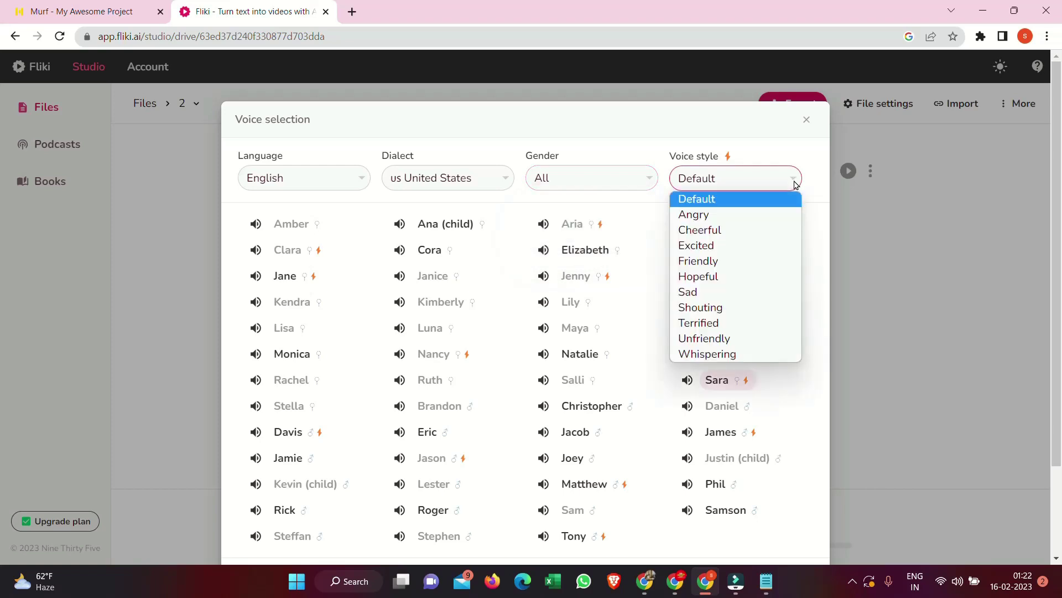
{"action": "left_click", "coordinate": [714, 265]}
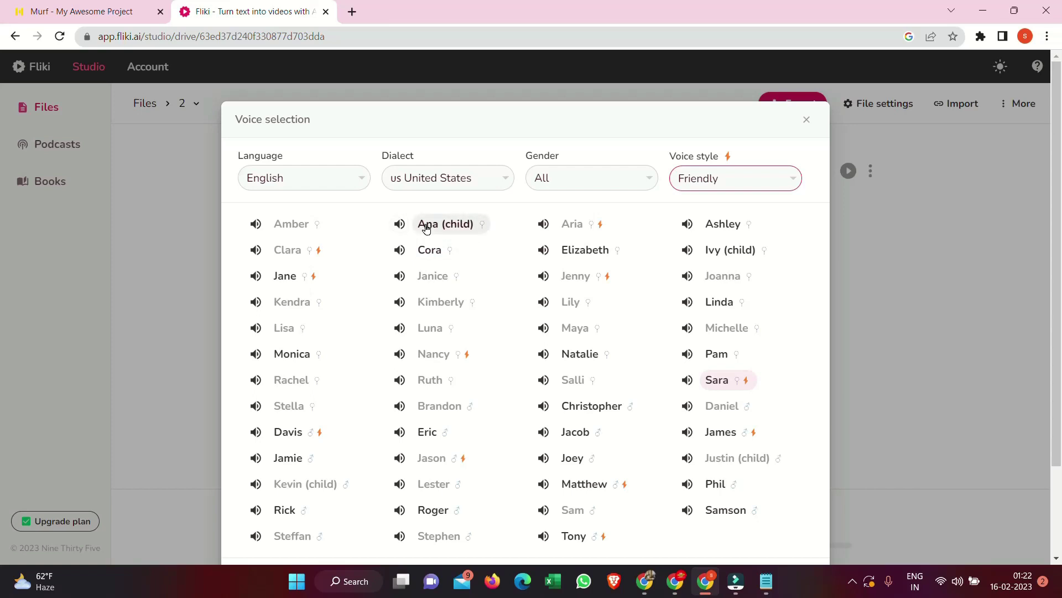
Step: Preview the Ana (child) and Ashley voices, and assign Ashley to the section
{"action": "left_click", "coordinate": [399, 224]}
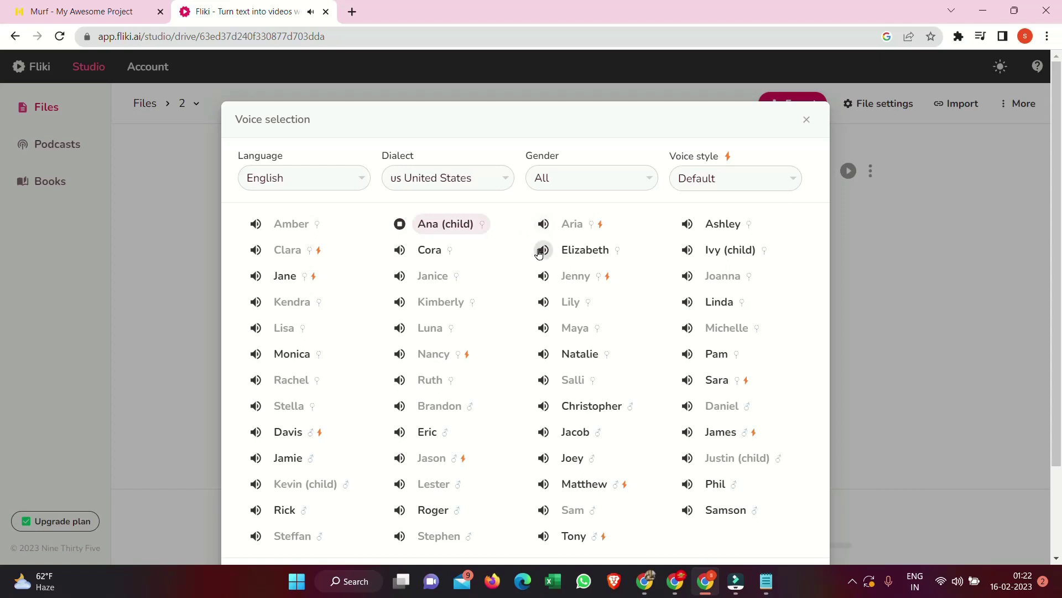
{"action": "left_click", "coordinate": [688, 224]}
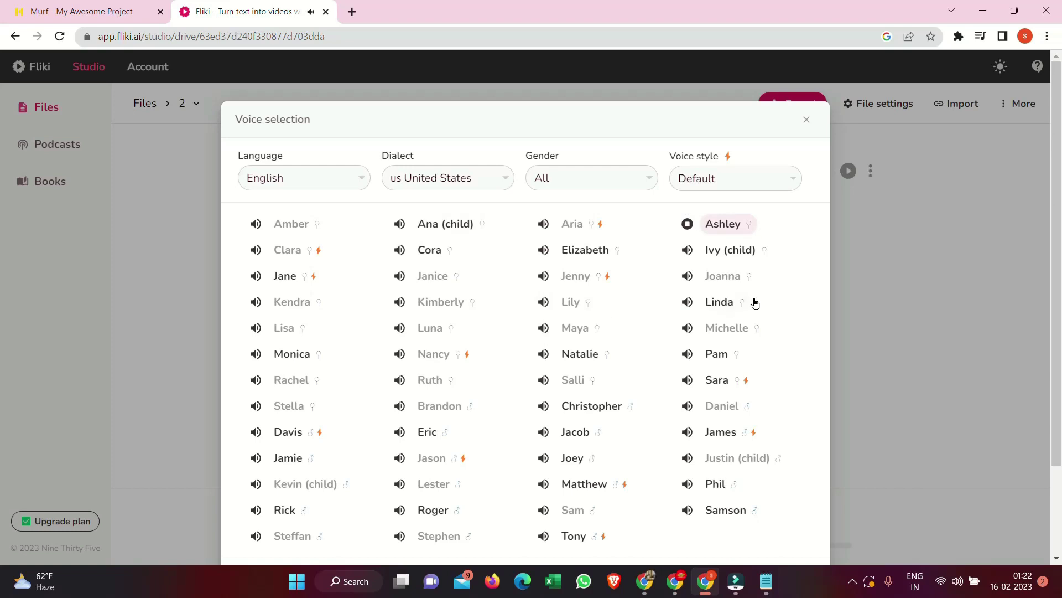
{"action": "scroll", "coordinate": [797, 338], "scroll_direction": "down", "scroll_amount": 2}
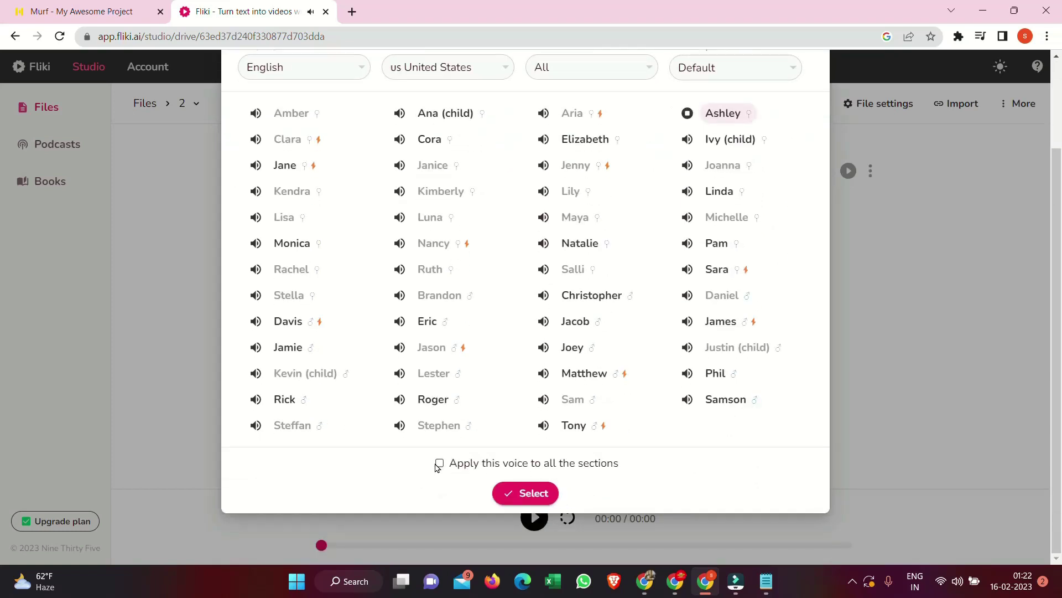
{"action": "left_click", "coordinate": [533, 492]}
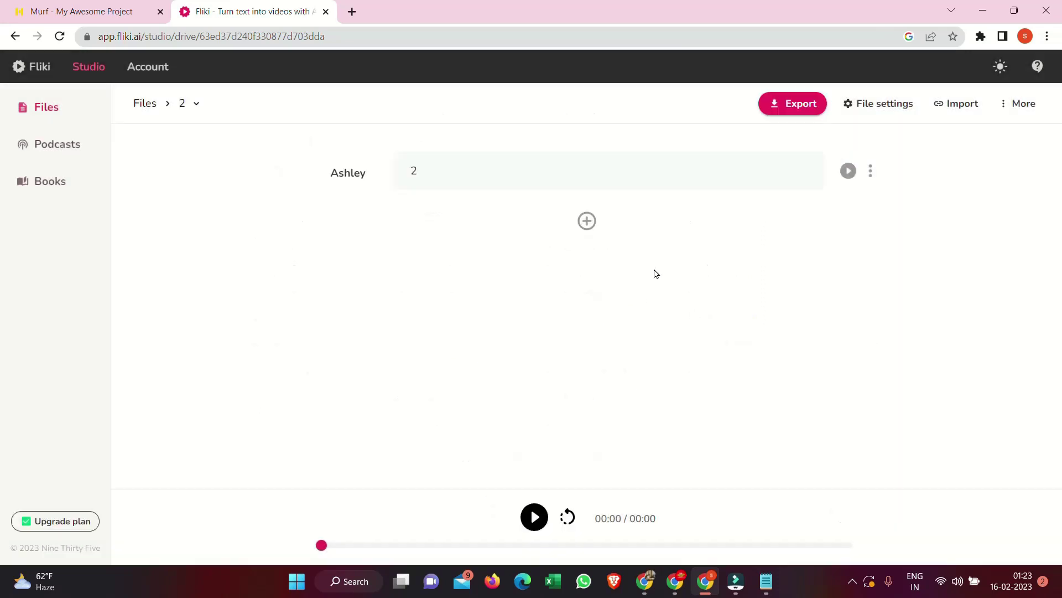
Step: Open the audio file "how to create text to voice" from the file list and play it through
{"action": "left_click", "coordinate": [47, 109]}
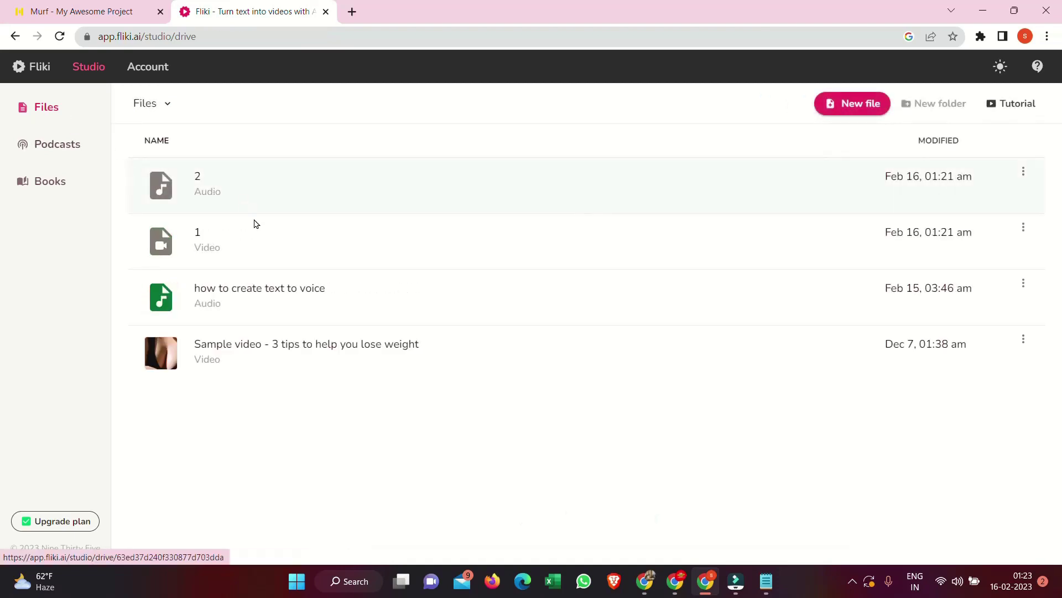
{"action": "left_click", "coordinate": [249, 294]}
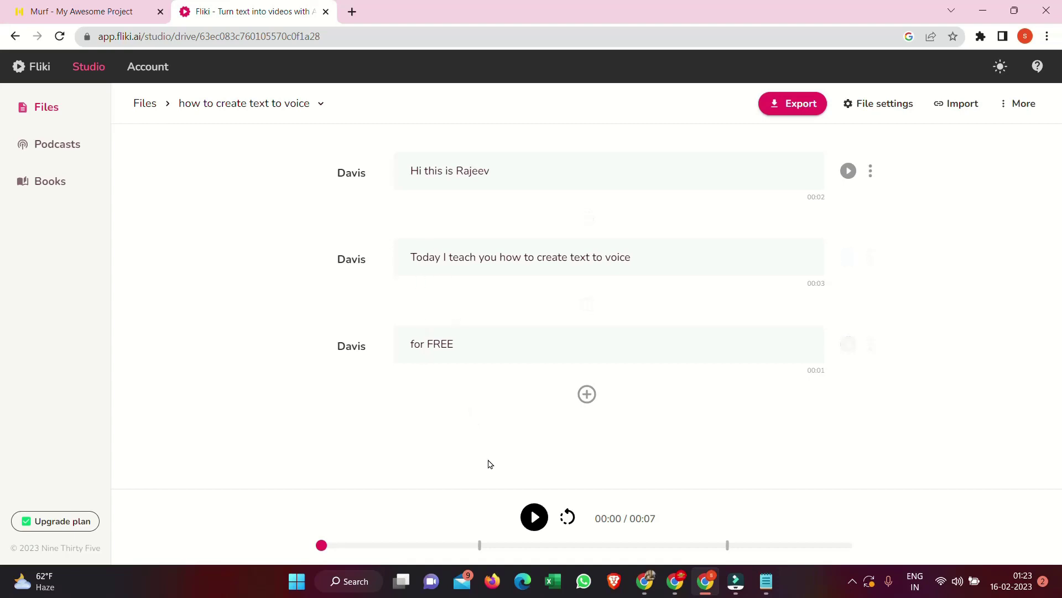
{"action": "left_click", "coordinate": [534, 517]}
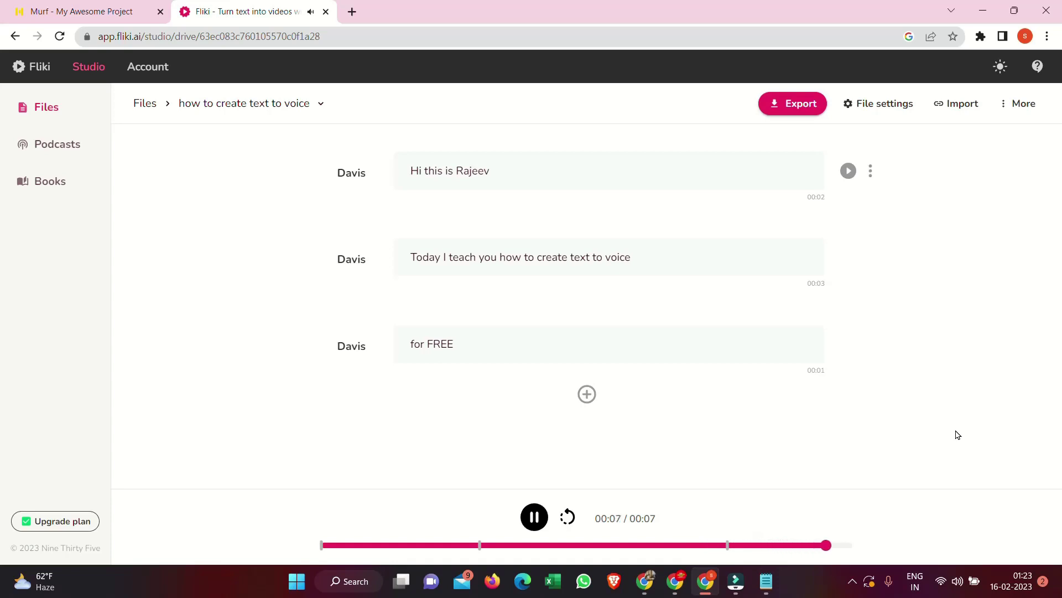
Step: Download the exported audio of the "how to create text to voice" file
{"action": "left_click", "coordinate": [775, 105]}
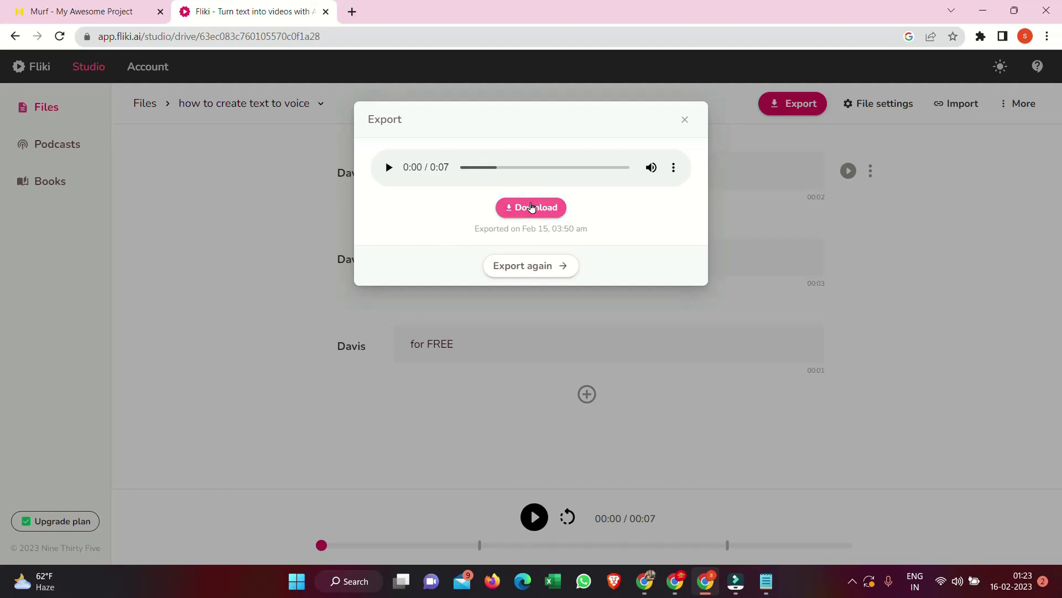
{"action": "left_click", "coordinate": [522, 210]}
{"action": "left_click", "coordinate": [523, 208]}
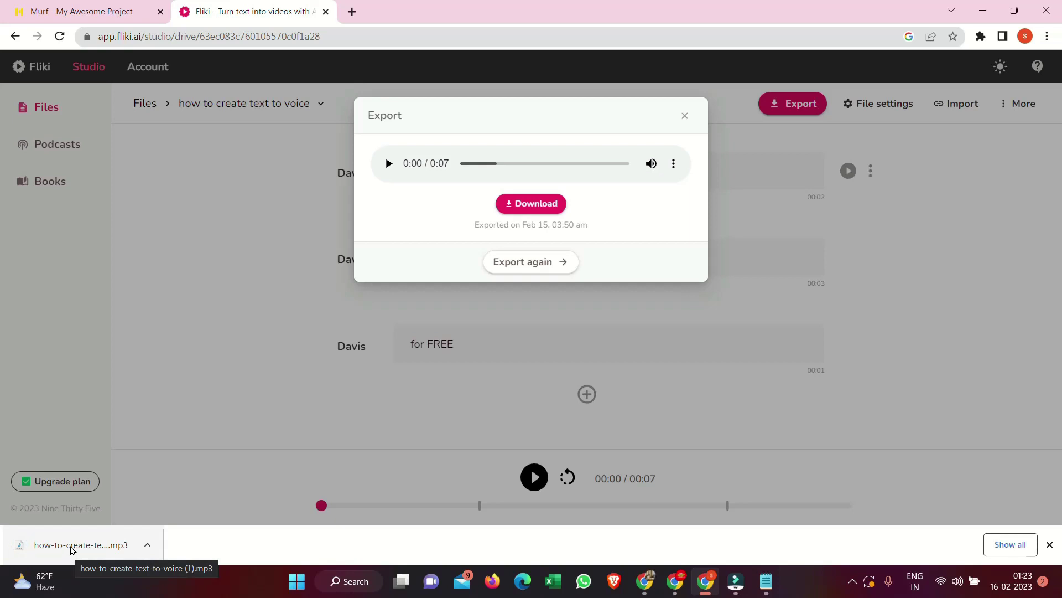
Step: Play the downloaded MP3 in the media player at volume 100, and close the player and the export dialog
{"action": "left_click", "coordinate": [73, 549]}
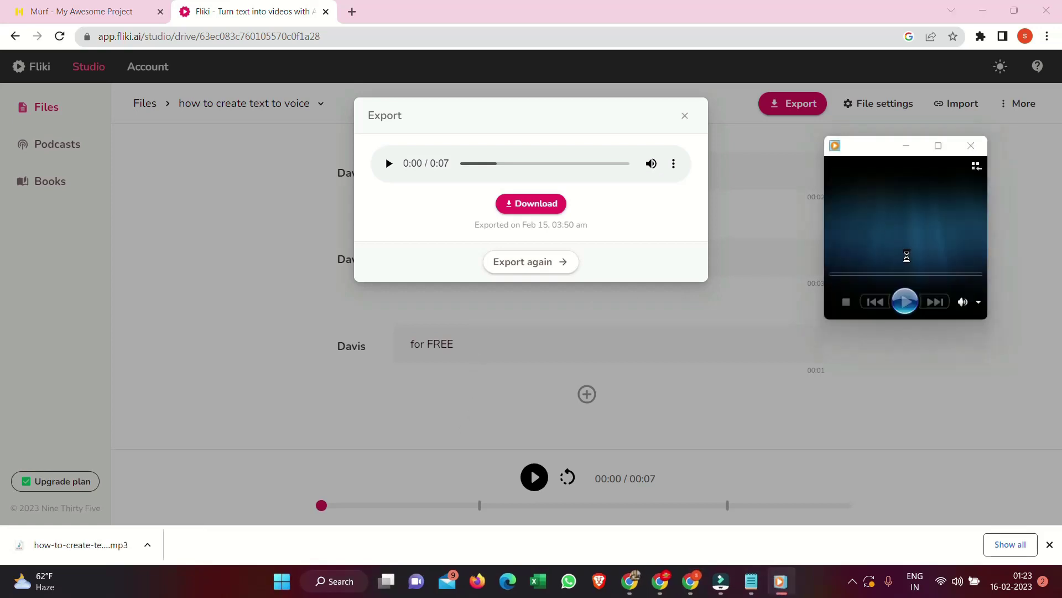
{"action": "left_click", "coordinate": [908, 303]}
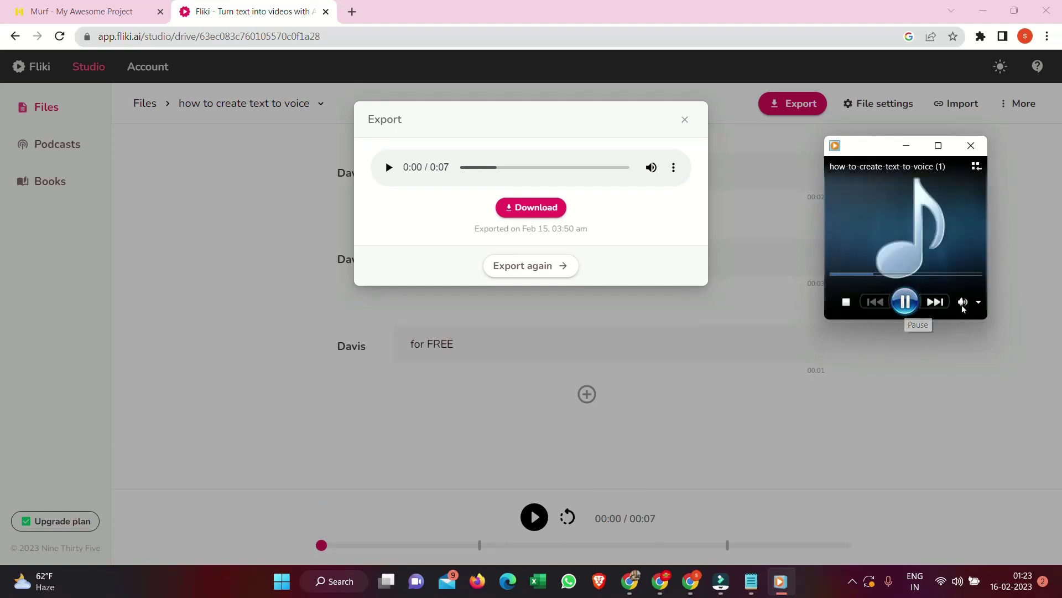
{"action": "mouse_move", "coordinate": [981, 306]}
{"action": "left_click_drag", "start_coordinate": [947, 305], "coordinate": [974, 310]}
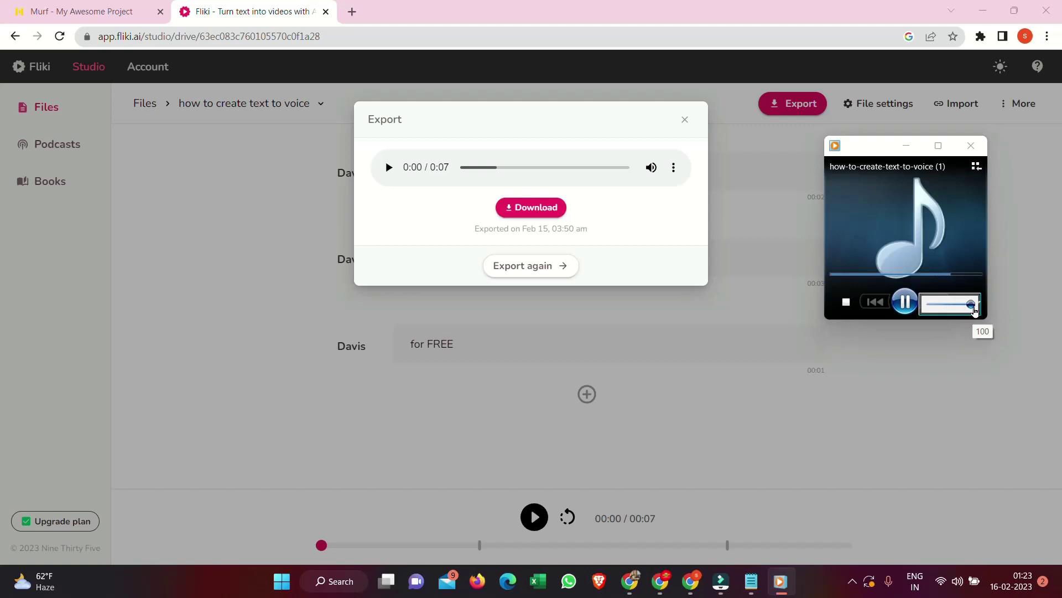
{"action": "left_click", "coordinate": [980, 147]}
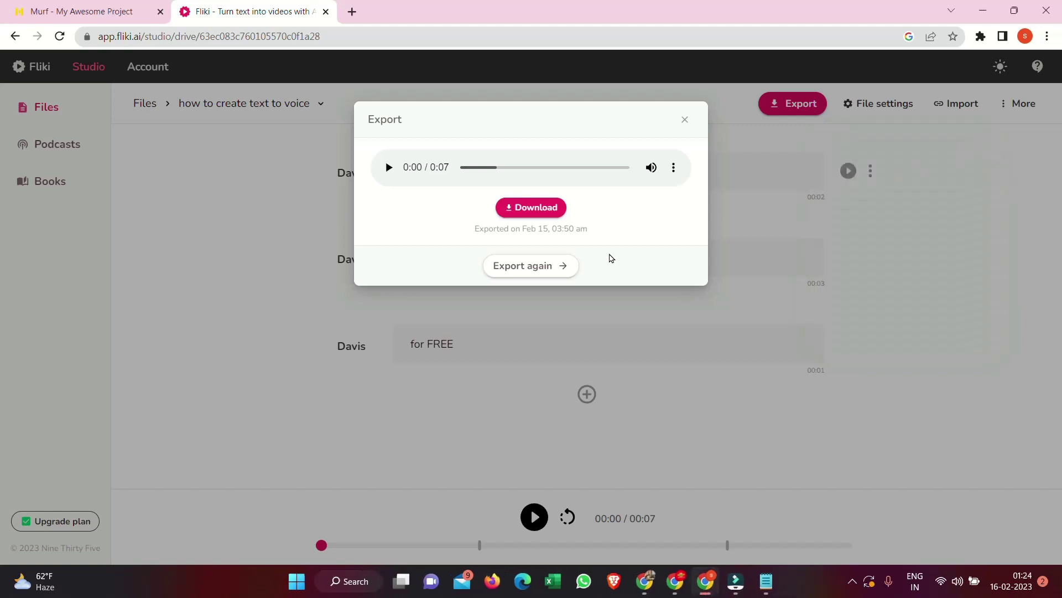
{"action": "left_click", "coordinate": [685, 120]}
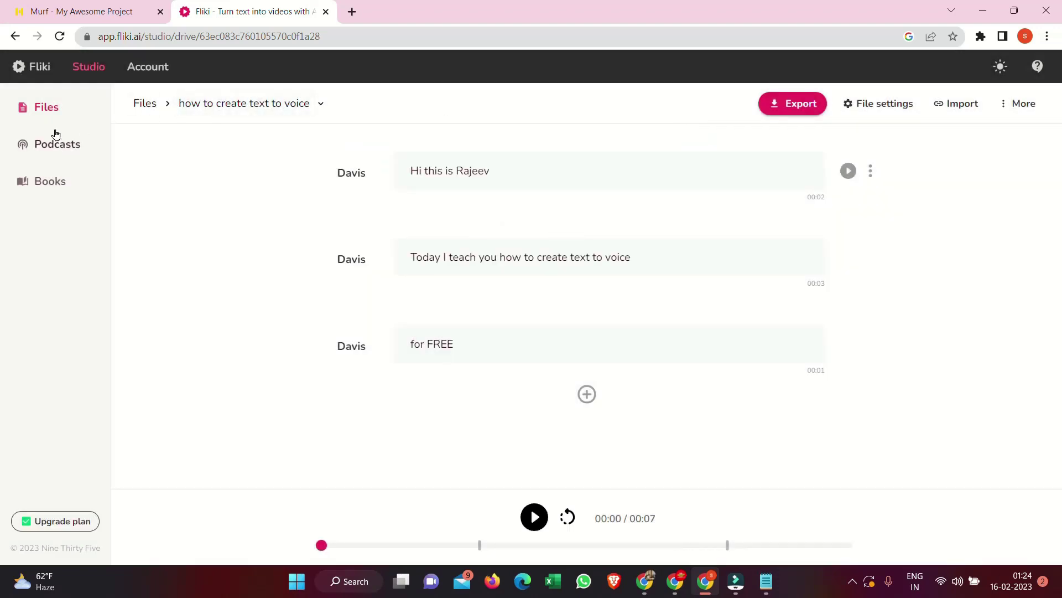
Step: Open the "Sample video - 3 tips to help you lose weight" file and replace the first section's media with the lose-weight clip from My library
{"action": "left_click", "coordinate": [47, 107]}
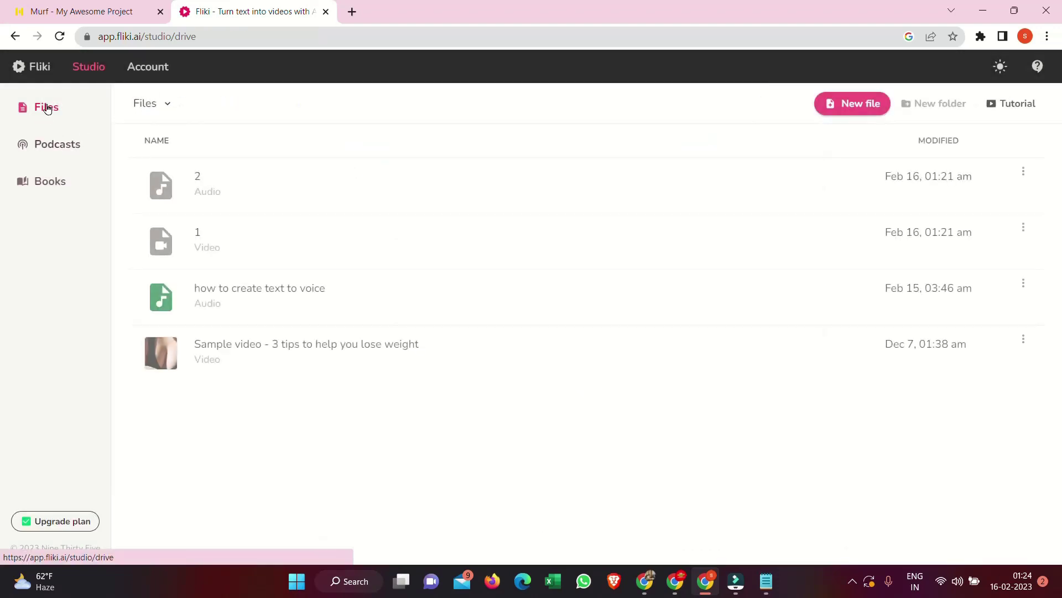
{"action": "left_click", "coordinate": [259, 349]}
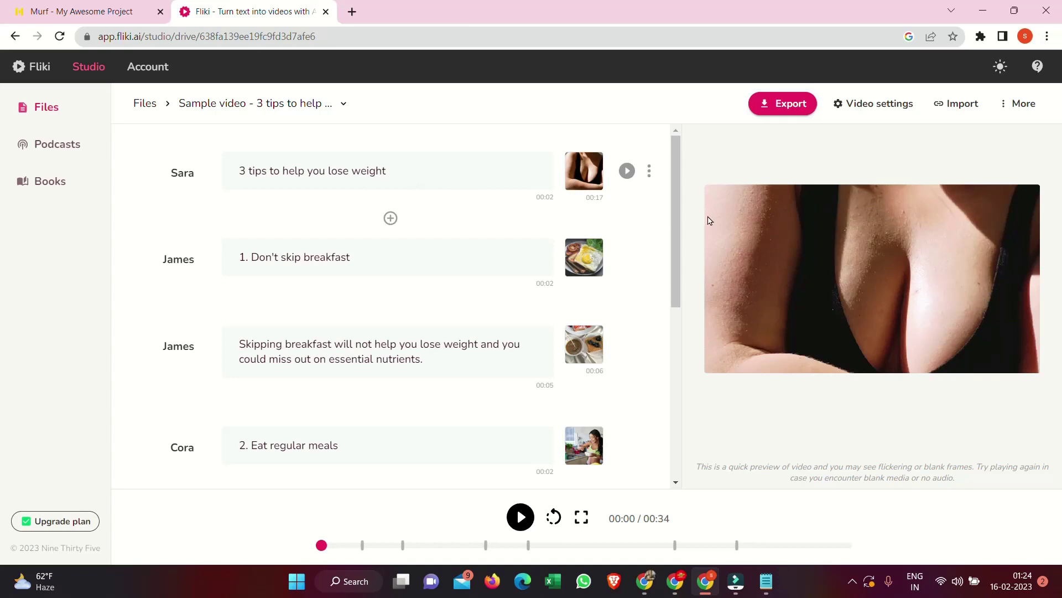
{"action": "left_click", "coordinate": [649, 172]}
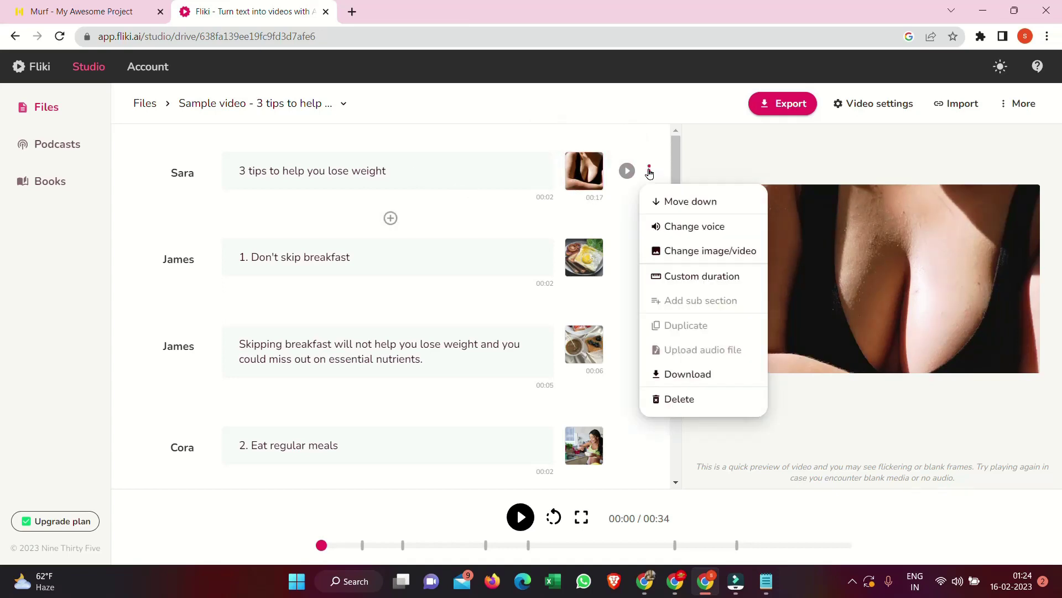
{"action": "left_click", "coordinate": [716, 253]}
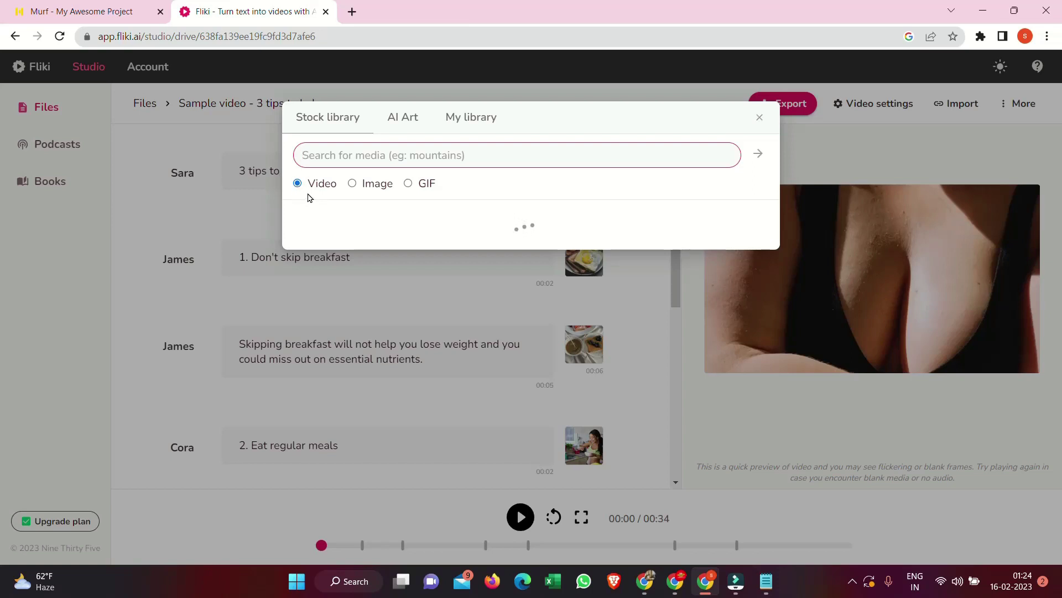
{"action": "left_click", "coordinate": [403, 117]}
{"action": "left_click", "coordinate": [468, 116]}
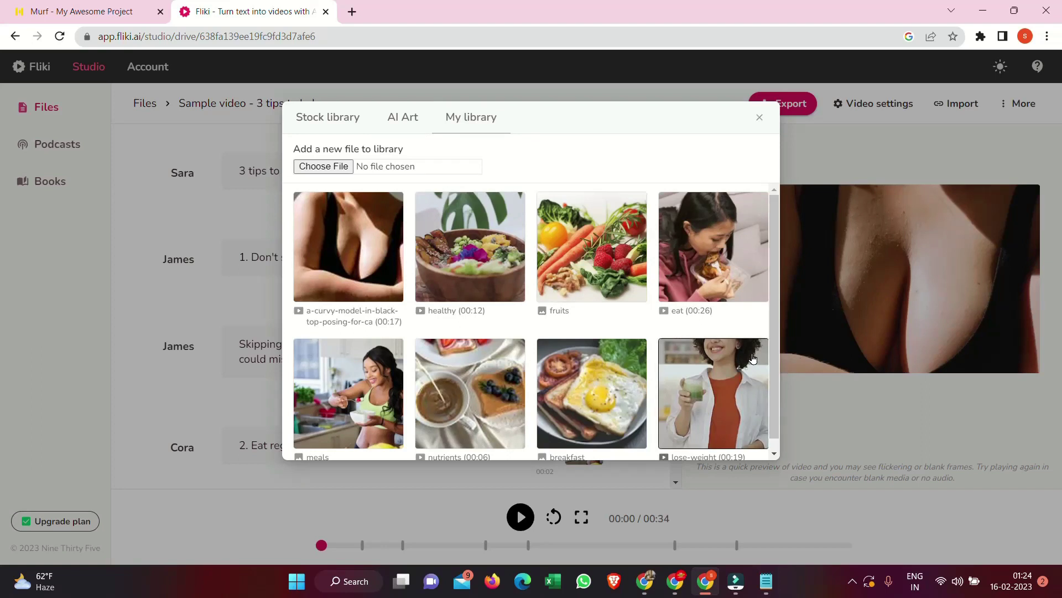
{"action": "scroll", "coordinate": [750, 368], "scroll_direction": "down", "scroll_amount": 1}
{"action": "scroll", "coordinate": [729, 398], "scroll_direction": "up", "scroll_amount": 1}
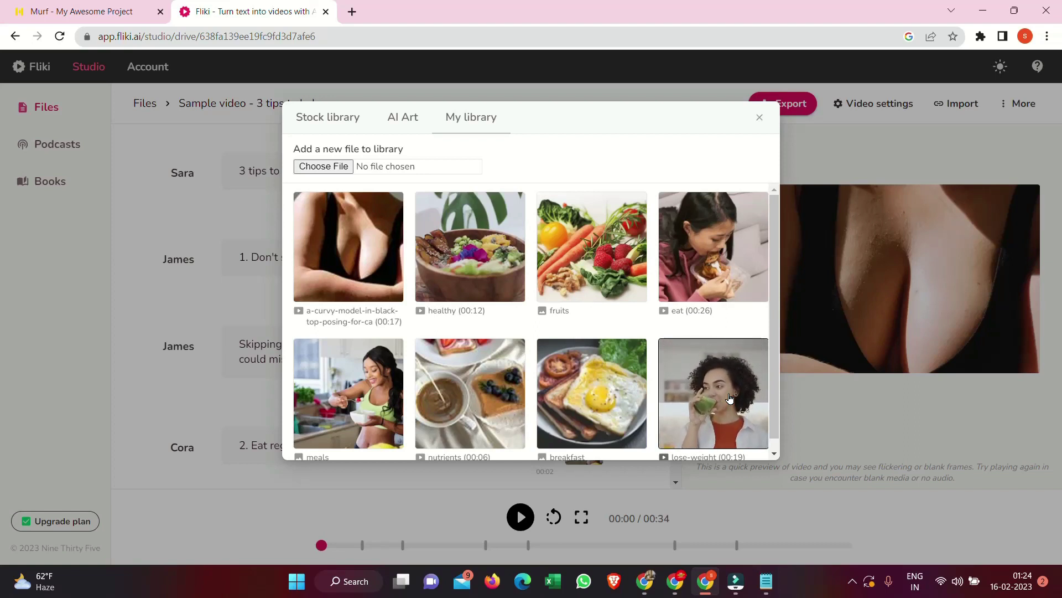
{"action": "left_click", "coordinate": [730, 398]}
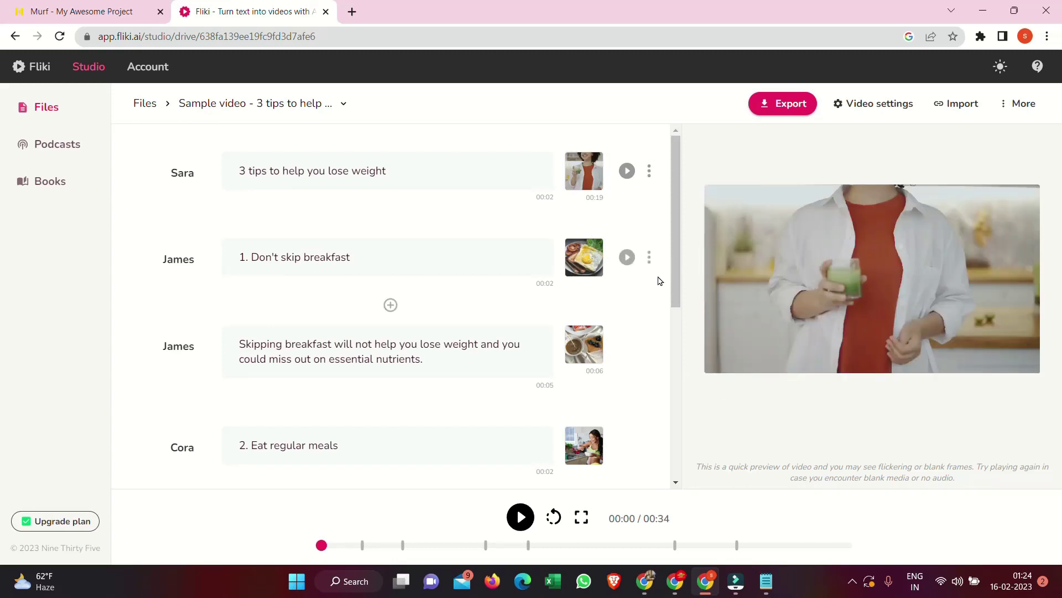
Step: Preview the first section and look through the voices, texts and media assigned to all sections of the sample video
{"action": "left_click", "coordinate": [628, 172]}
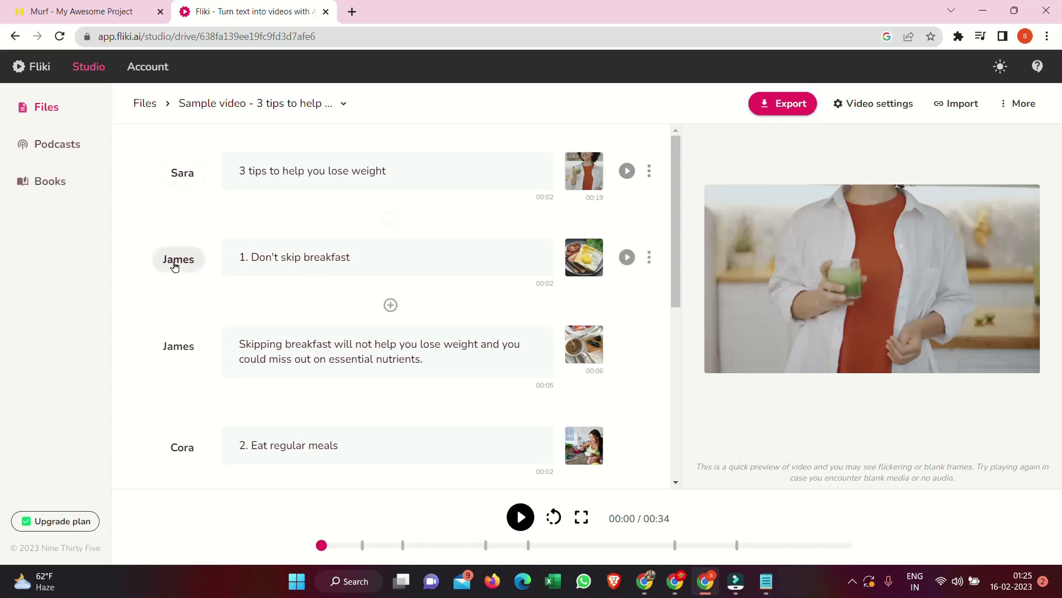
{"action": "scroll", "coordinate": [175, 266], "scroll_direction": "down", "scroll_amount": 3}
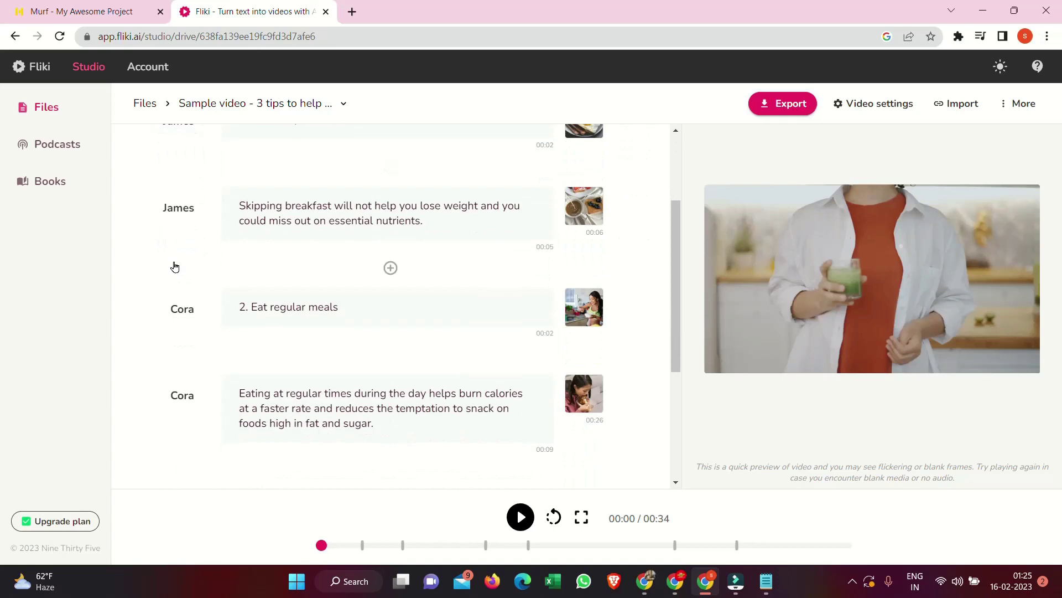
{"action": "scroll", "coordinate": [174, 266], "scroll_direction": "down", "scroll_amount": 3}
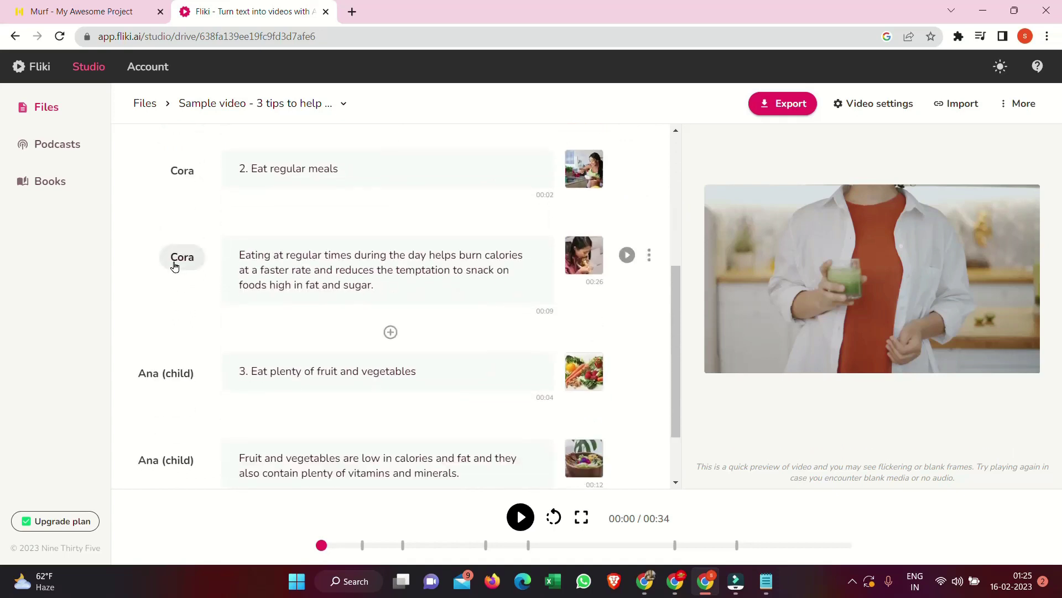
{"action": "scroll", "coordinate": [175, 266], "scroll_direction": "down", "scroll_amount": 2}
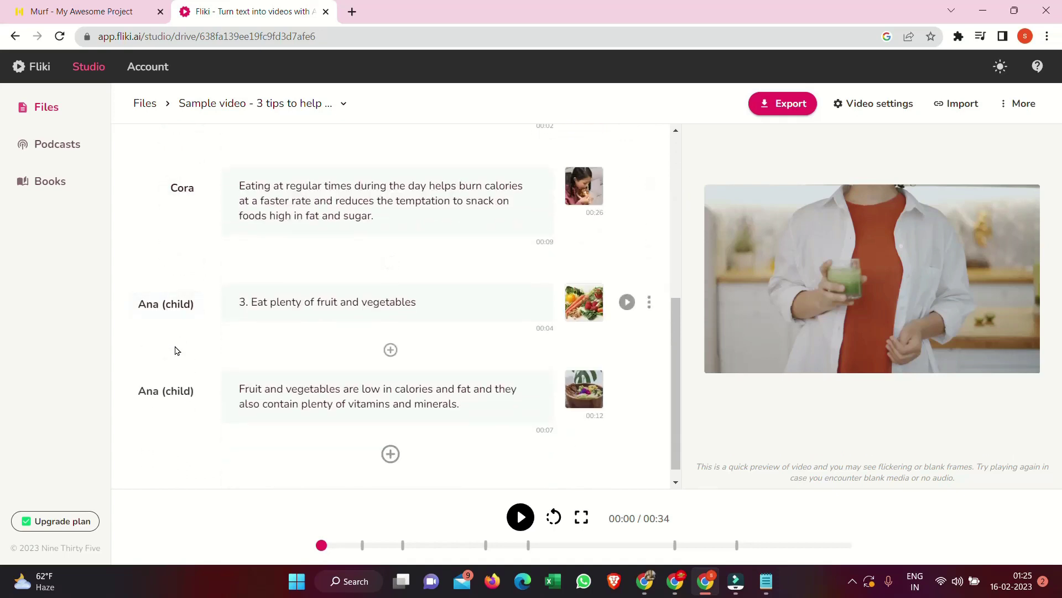
{"action": "scroll", "coordinate": [176, 354], "scroll_direction": "down", "scroll_amount": 1}
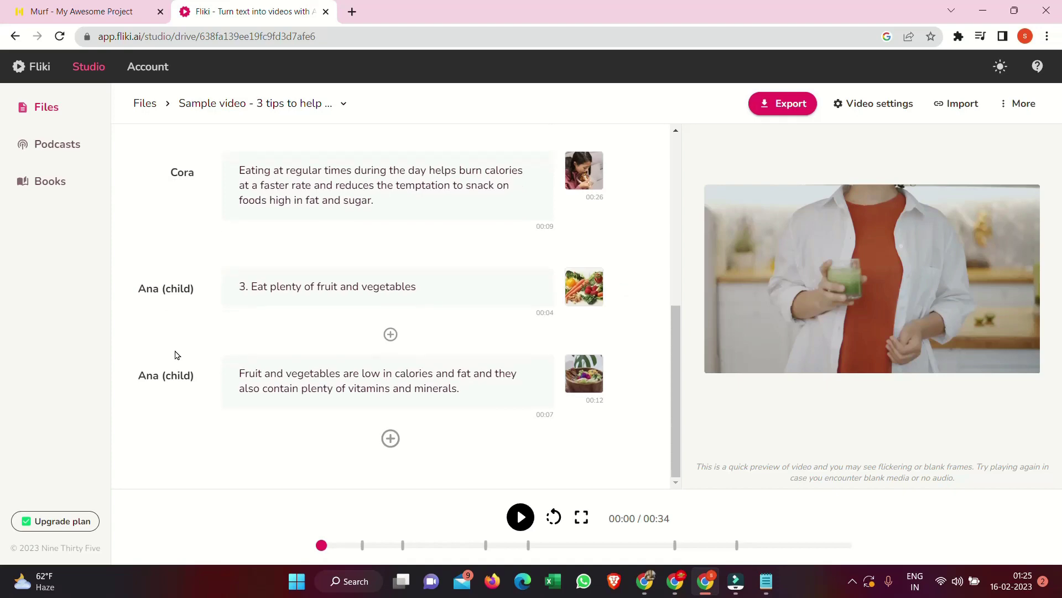
{"action": "scroll", "coordinate": [176, 354], "scroll_direction": "up", "scroll_amount": 8}
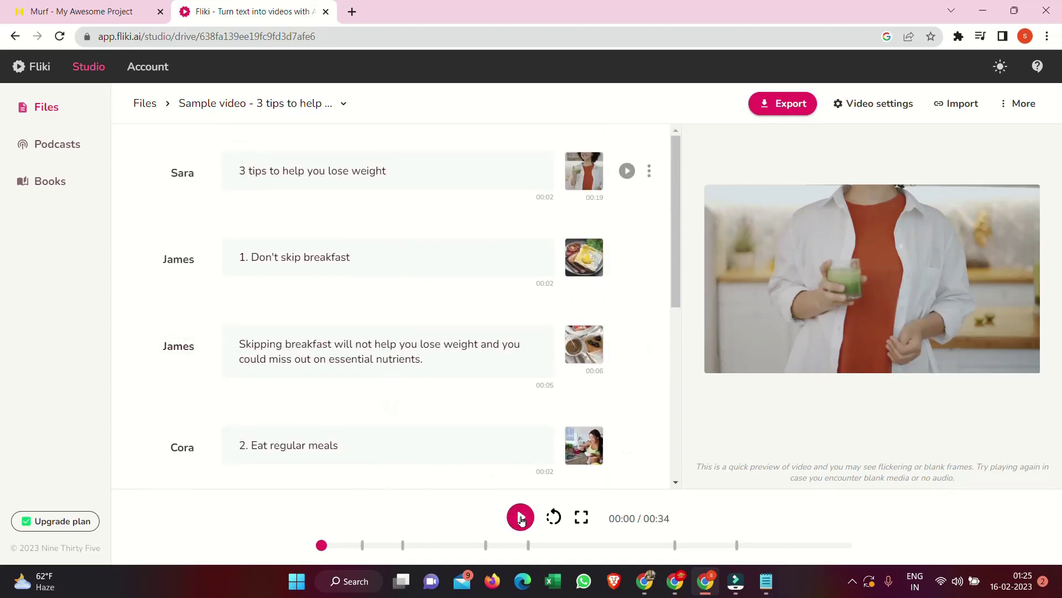
{"action": "left_click", "coordinate": [234, 170]}
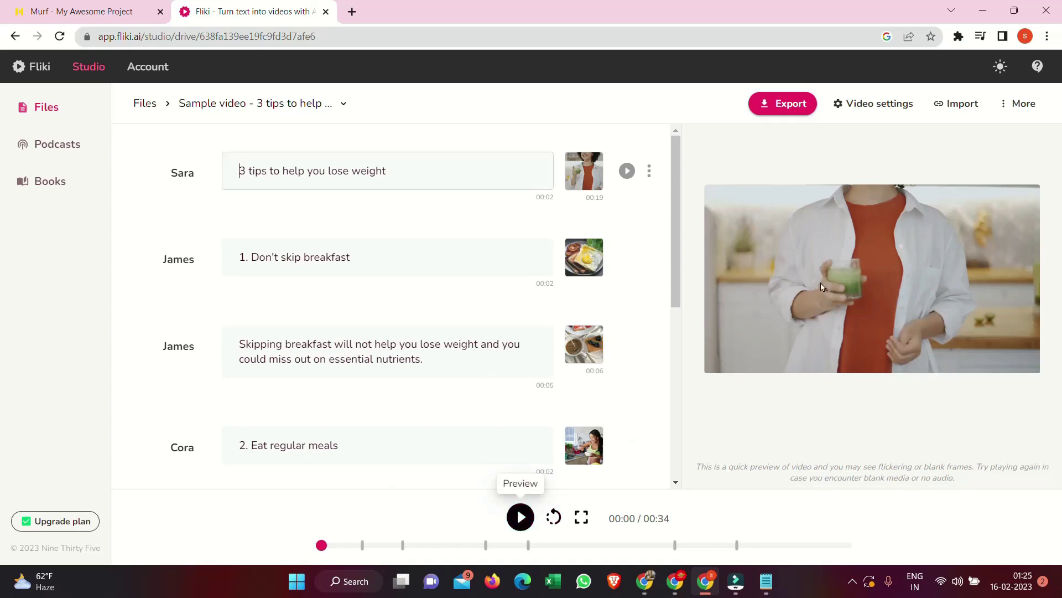
Step: Review the size and subtitle font size options in the video settings, and disable adding subtitles within the video
{"action": "left_click", "coordinate": [877, 105]}
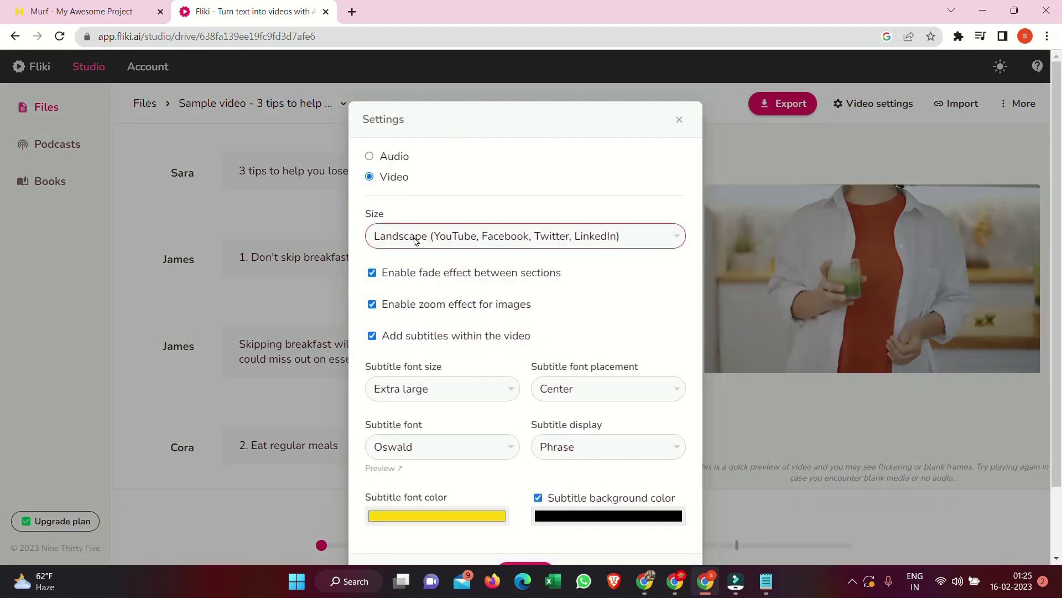
{"action": "left_click", "coordinate": [678, 236]}
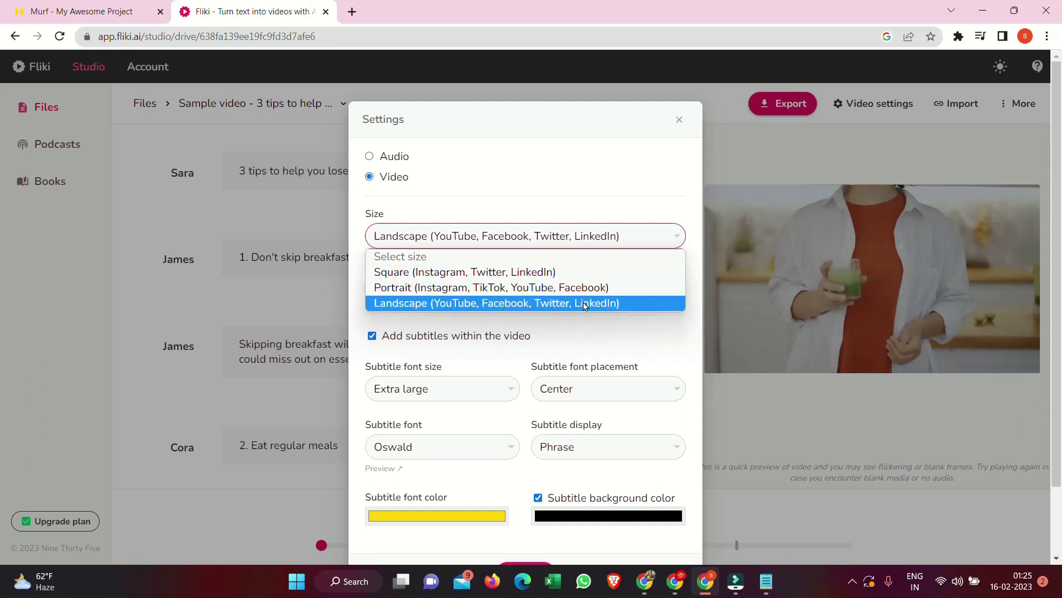
{"action": "left_click", "coordinate": [697, 298]}
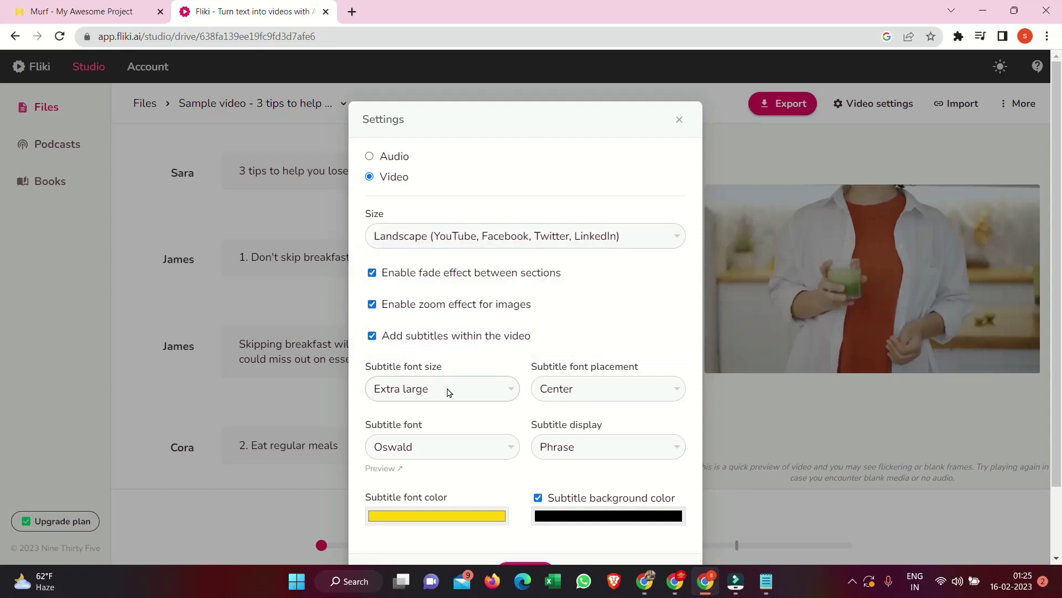
{"action": "left_click", "coordinate": [465, 388]}
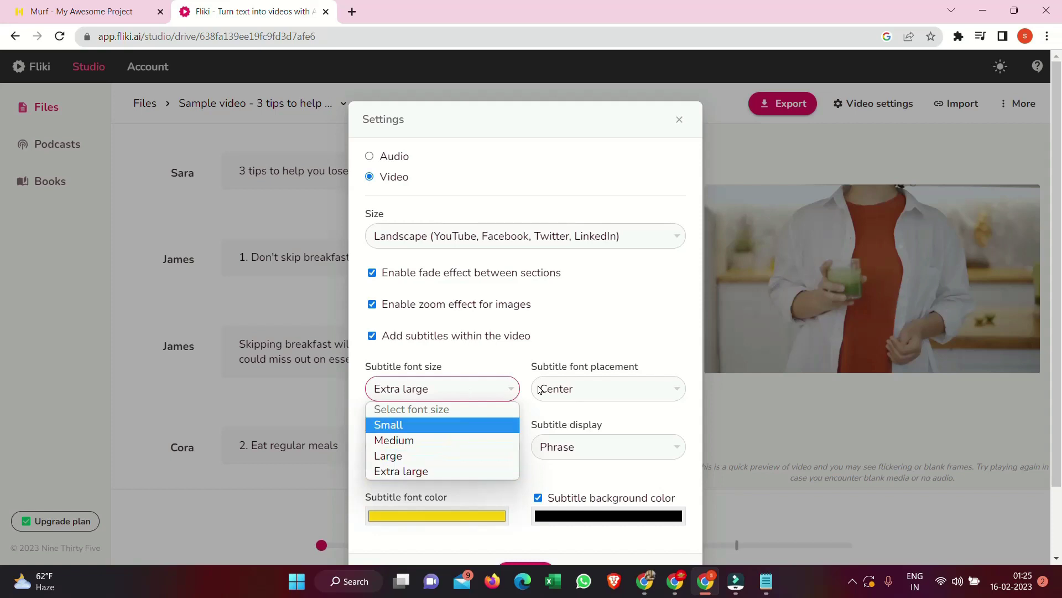
{"action": "left_click", "coordinate": [672, 371]}
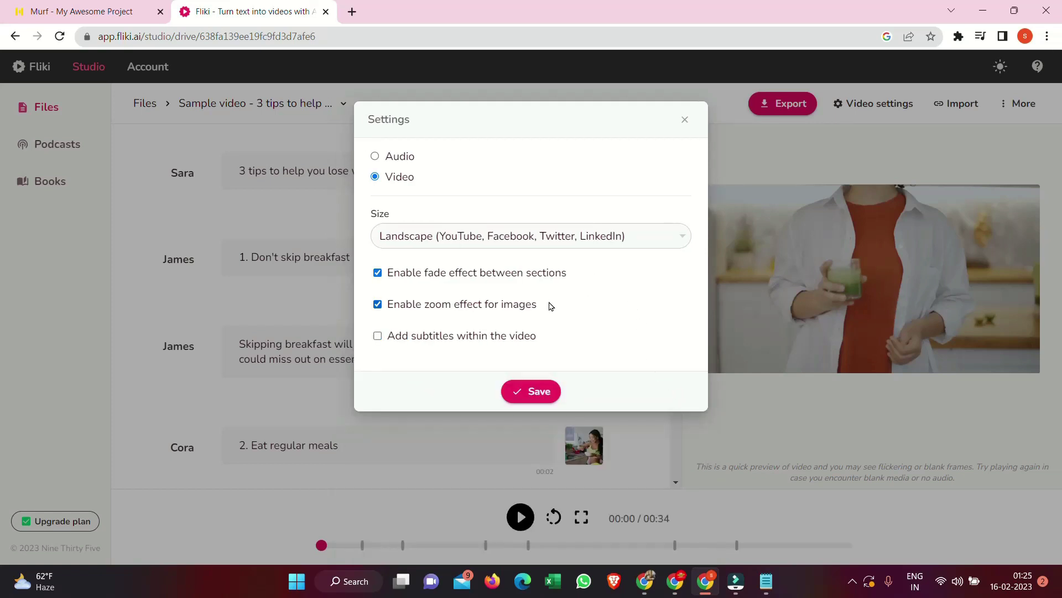
{"action": "key", "text": "Escape"}
Step: Look through the sections and play the sample video preview without subtitles
{"action": "scroll", "coordinate": [621, 367], "scroll_direction": "down", "scroll_amount": 3}
{"action": "scroll", "coordinate": [621, 369], "scroll_direction": "down", "scroll_amount": 2}
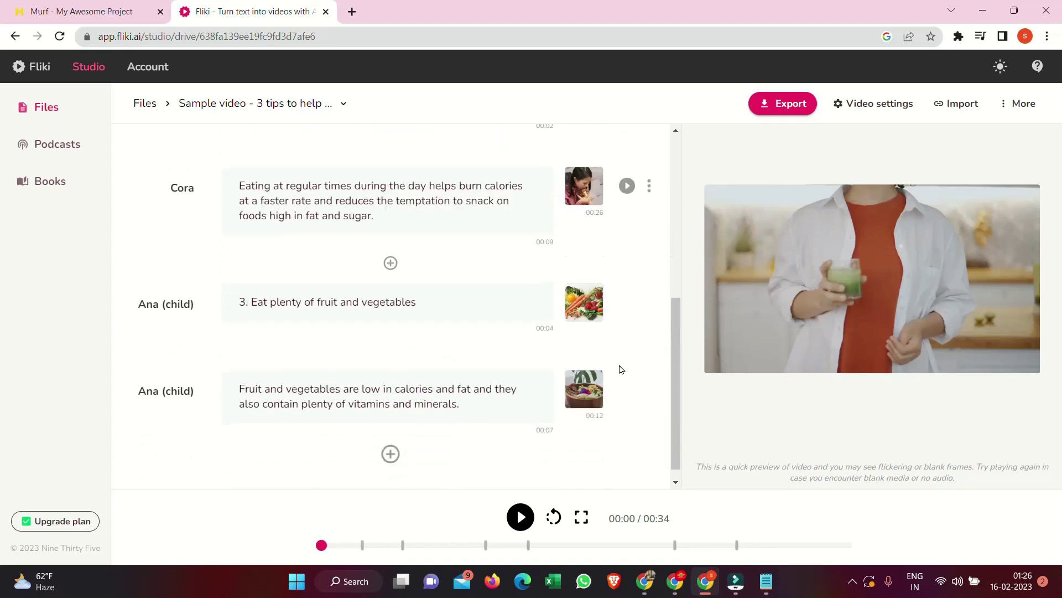
{"action": "scroll", "coordinate": [591, 473], "scroll_direction": "up", "scroll_amount": 4}
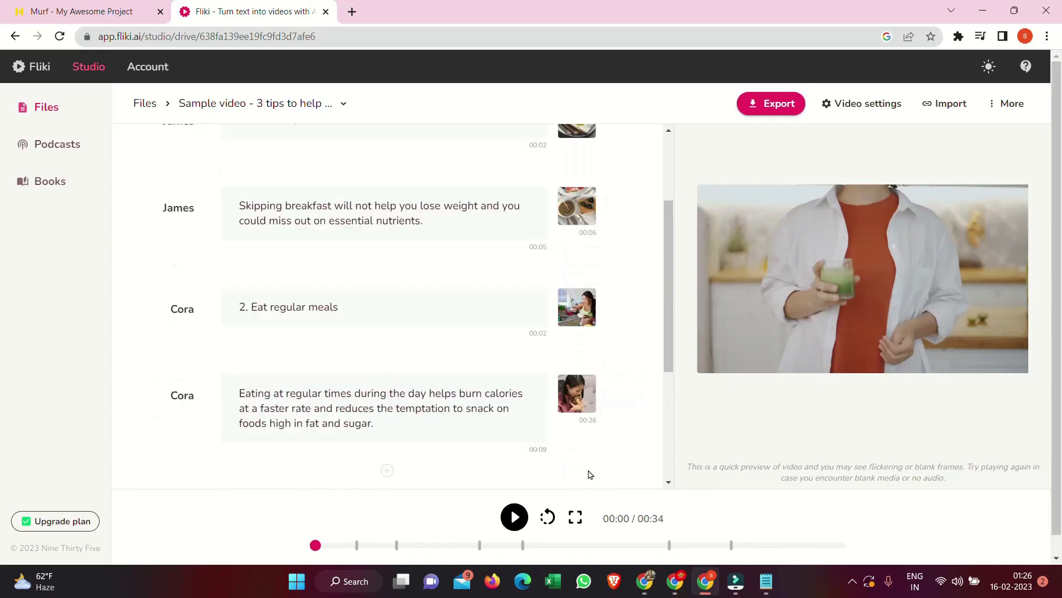
{"action": "scroll", "coordinate": [590, 472], "scroll_direction": "up", "scroll_amount": 3}
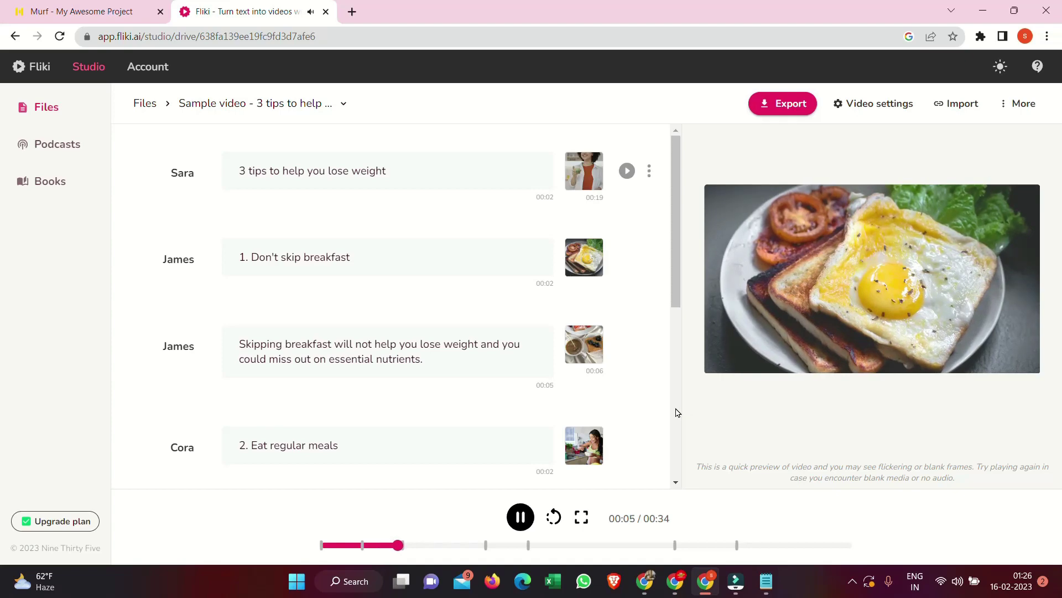
Step: Enable adding subtitles within the video in the video settings and save them
{"action": "left_click", "coordinate": [849, 103]}
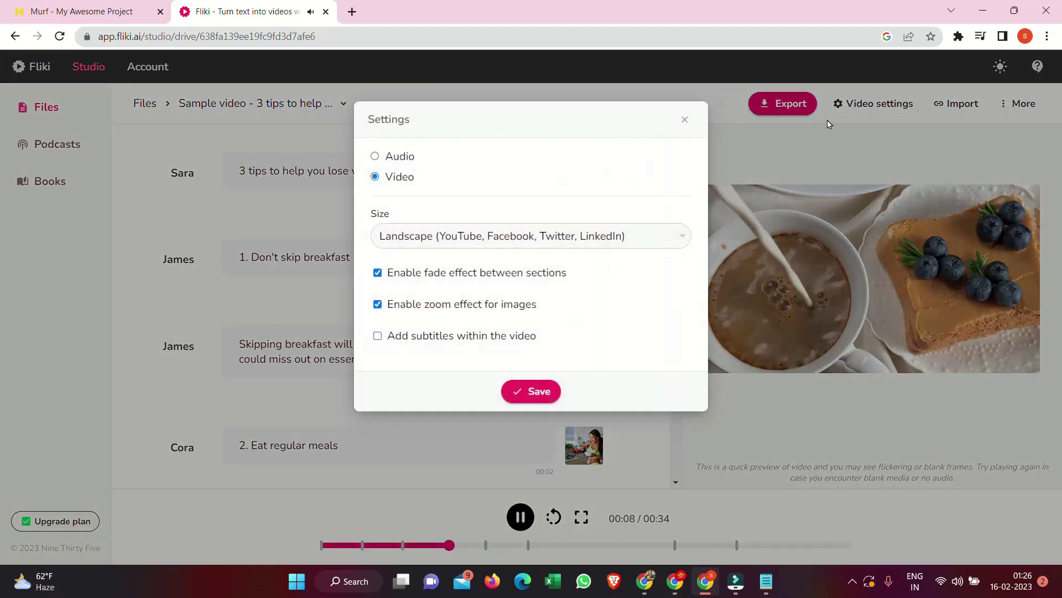
{"action": "left_click", "coordinate": [378, 336]}
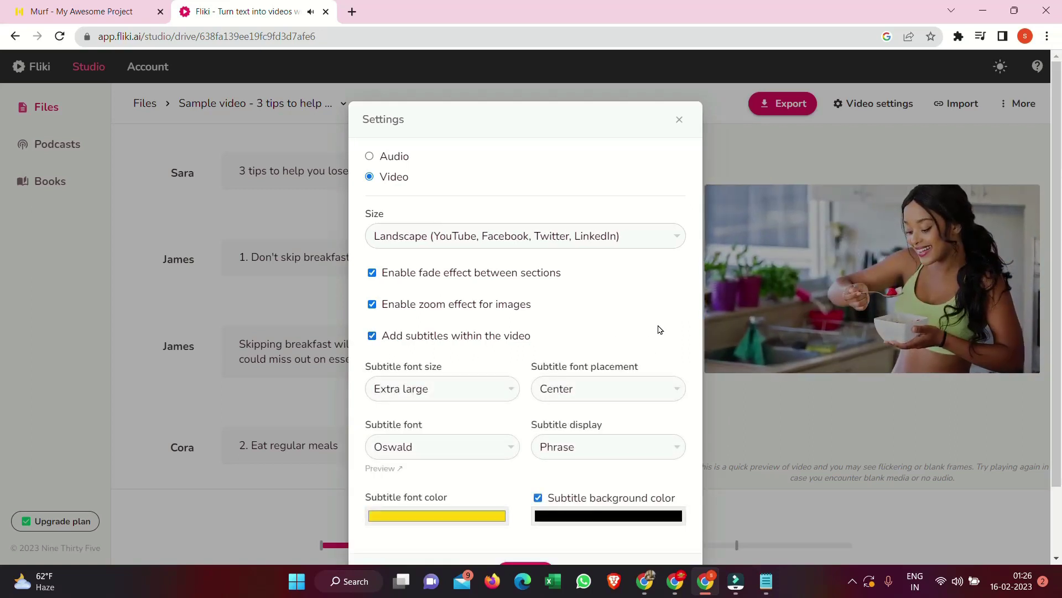
{"action": "scroll", "coordinate": [659, 328], "scroll_direction": "down", "scroll_amount": 2}
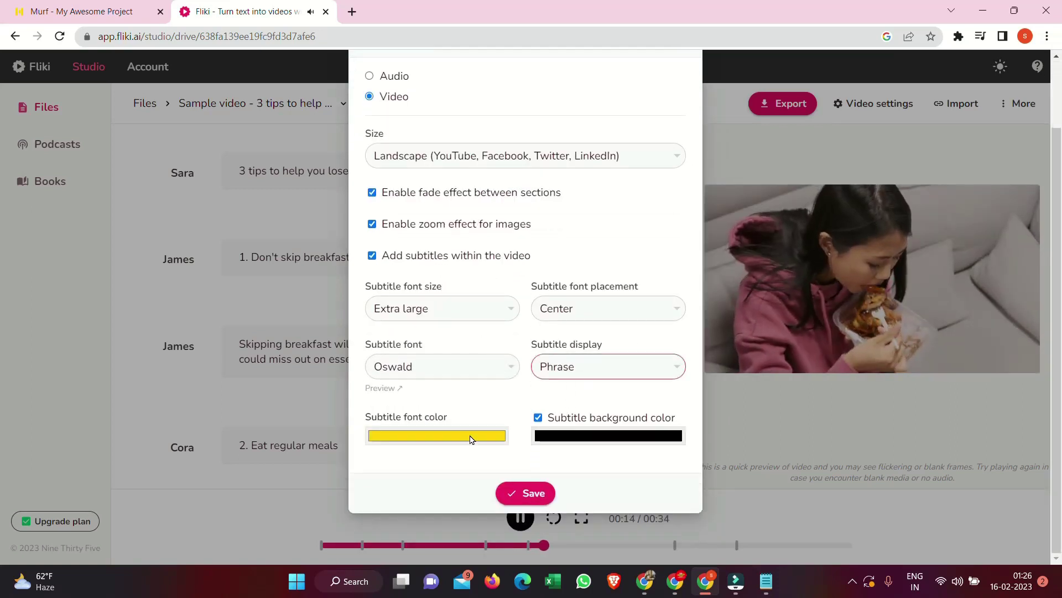
{"action": "left_click", "coordinate": [520, 496]}
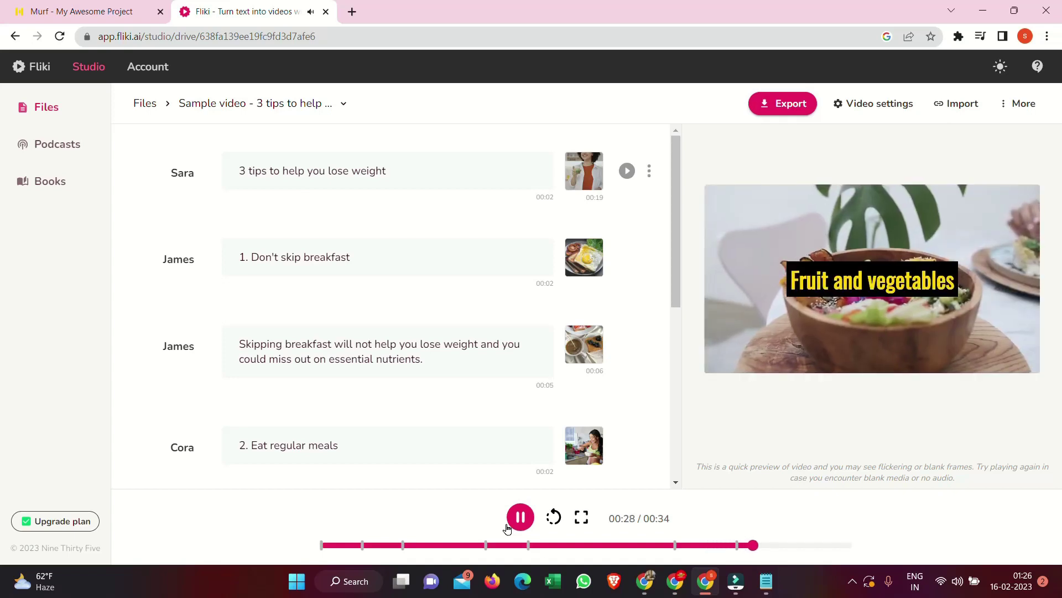
Step: Set the subtitle display to Full, save the video settings, and play the preview to check the subtitles
{"action": "left_click", "coordinate": [865, 105]}
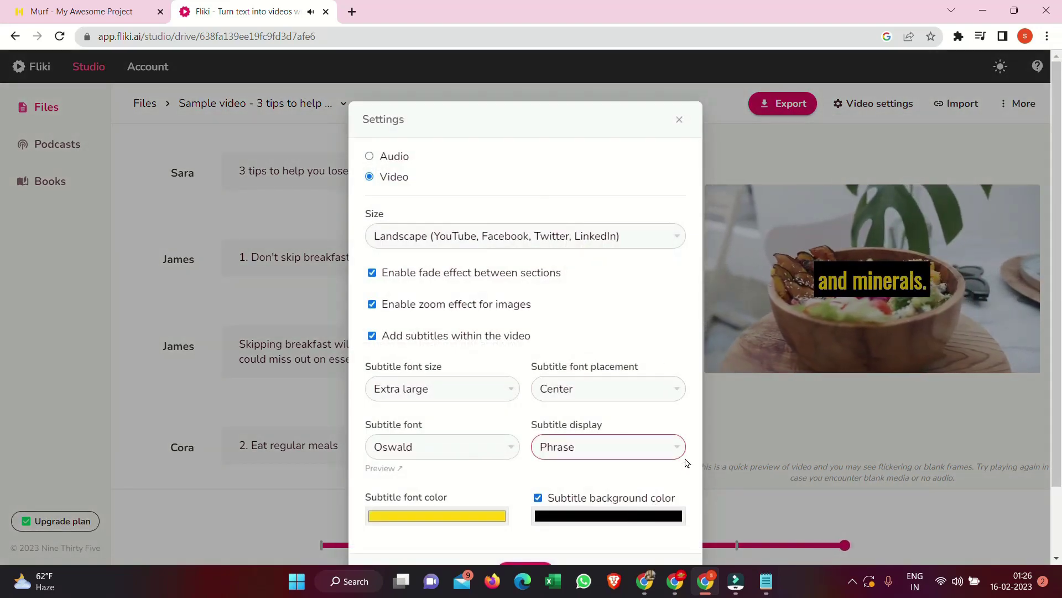
{"action": "scroll", "coordinate": [686, 467], "scroll_direction": "down", "scroll_amount": 2}
{"action": "left_click", "coordinate": [676, 380]}
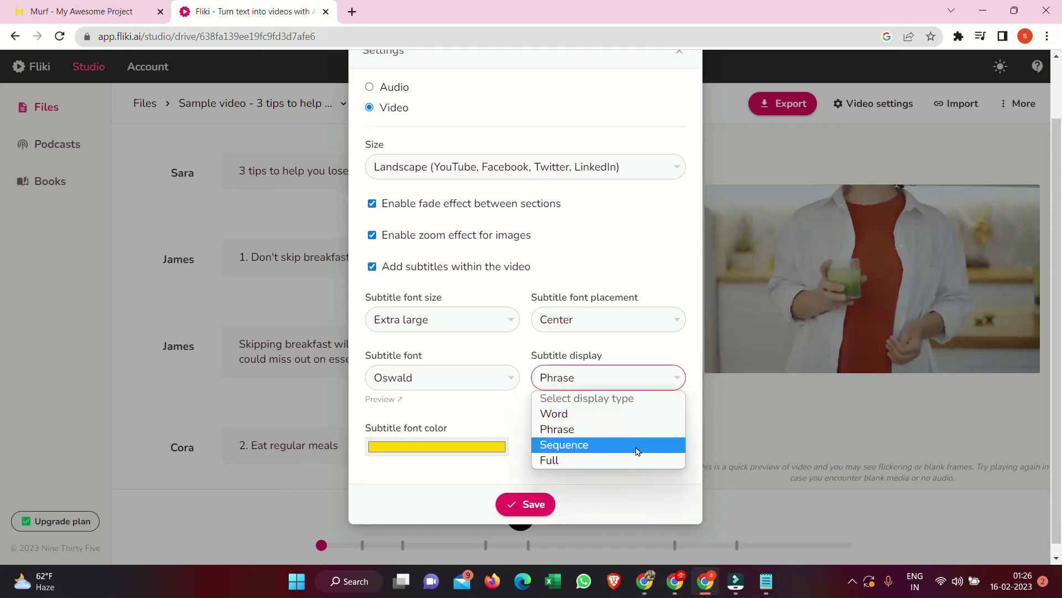
{"action": "left_click", "coordinate": [623, 462]}
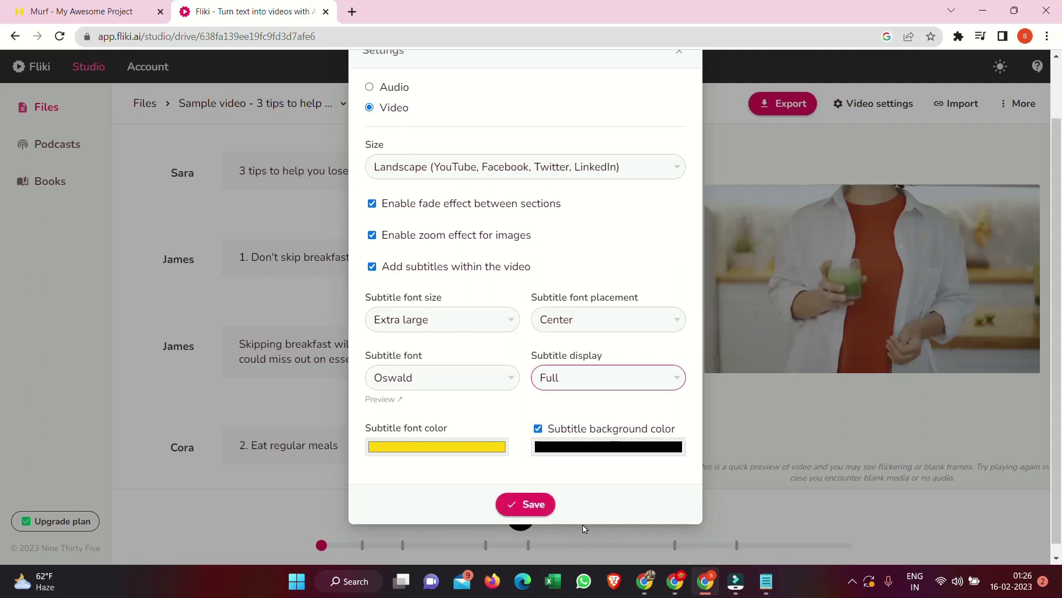
{"action": "left_click", "coordinate": [522, 506]}
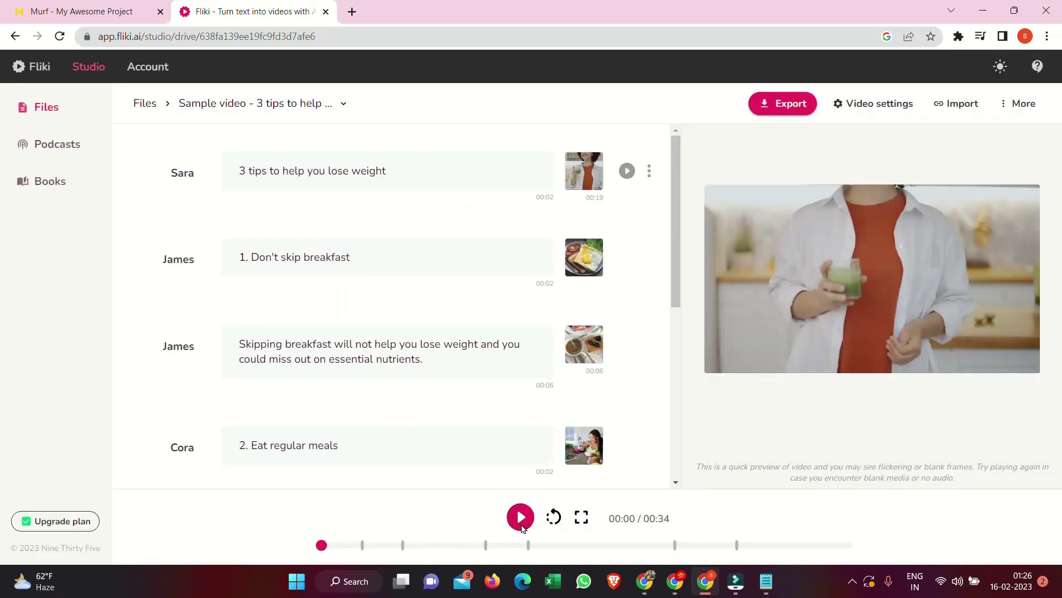
{"action": "left_click", "coordinate": [520, 517]}
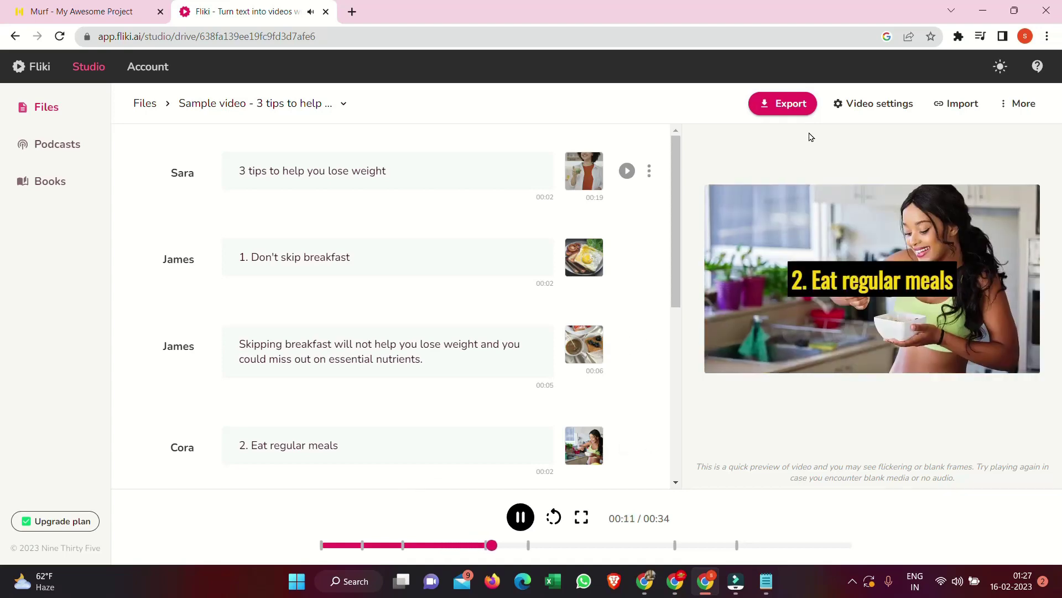
Step: Set the subtitle display to Phrase in the video settings and save them
{"action": "left_click", "coordinate": [845, 103]}
{"action": "left_click", "coordinate": [669, 446]}
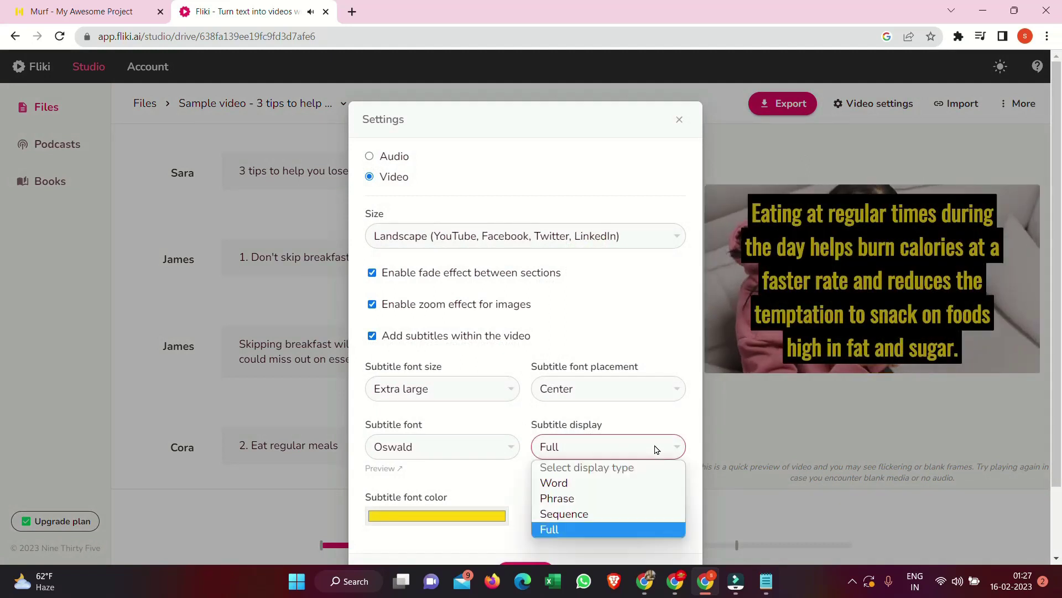
{"action": "left_click", "coordinate": [593, 515]}
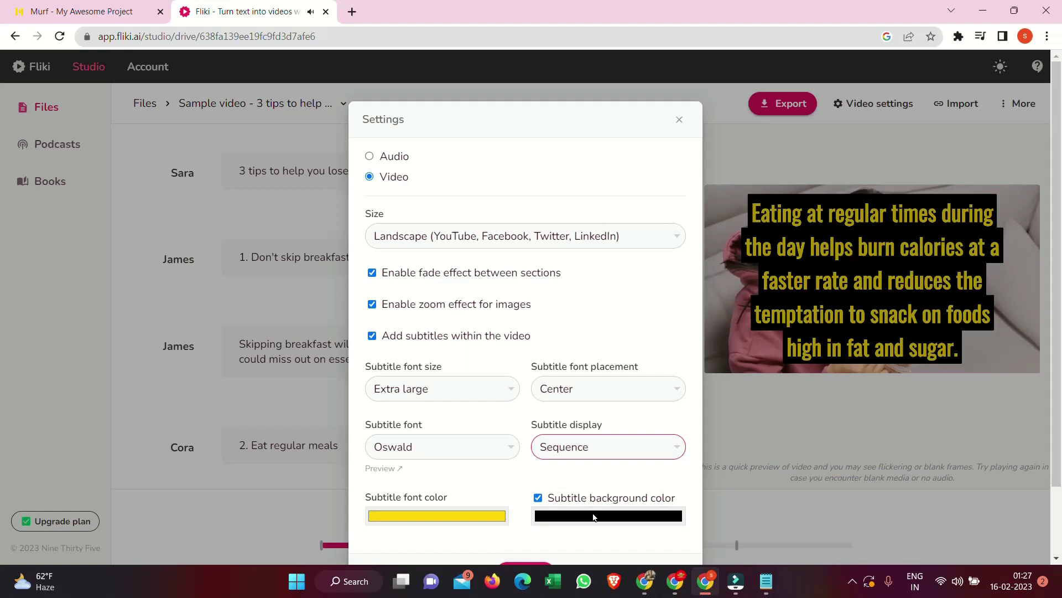
{"action": "left_click", "coordinate": [597, 448]}
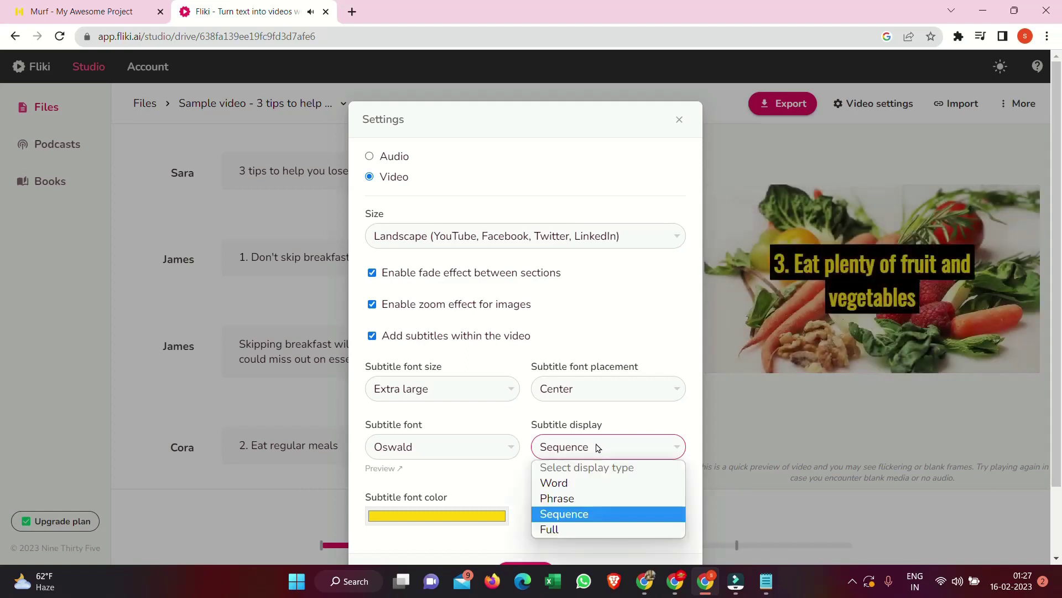
{"action": "left_click", "coordinate": [579, 503]}
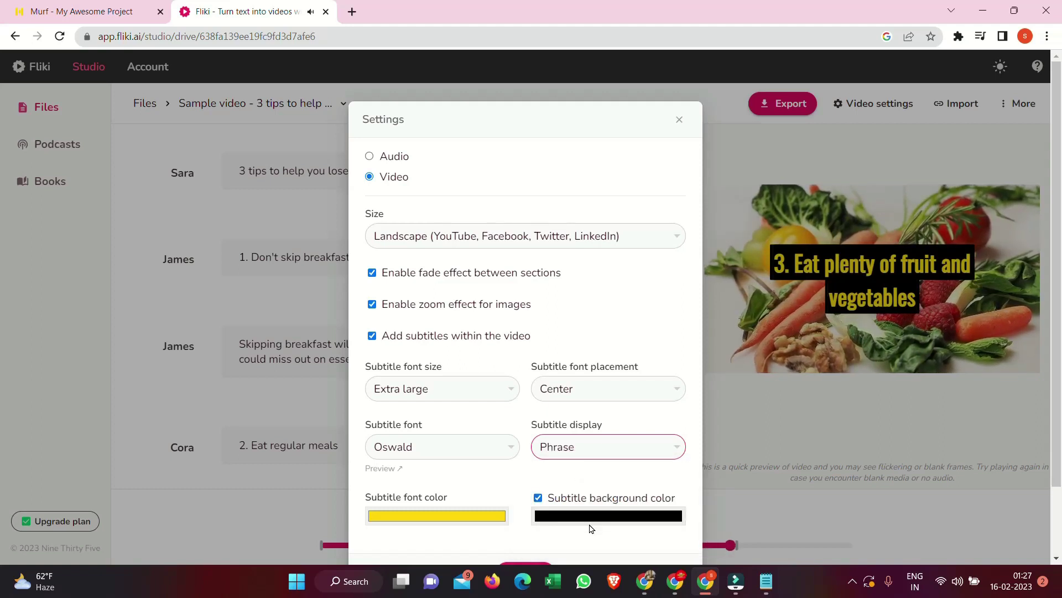
{"action": "scroll", "coordinate": [540, 531], "scroll_direction": "down", "scroll_amount": 2}
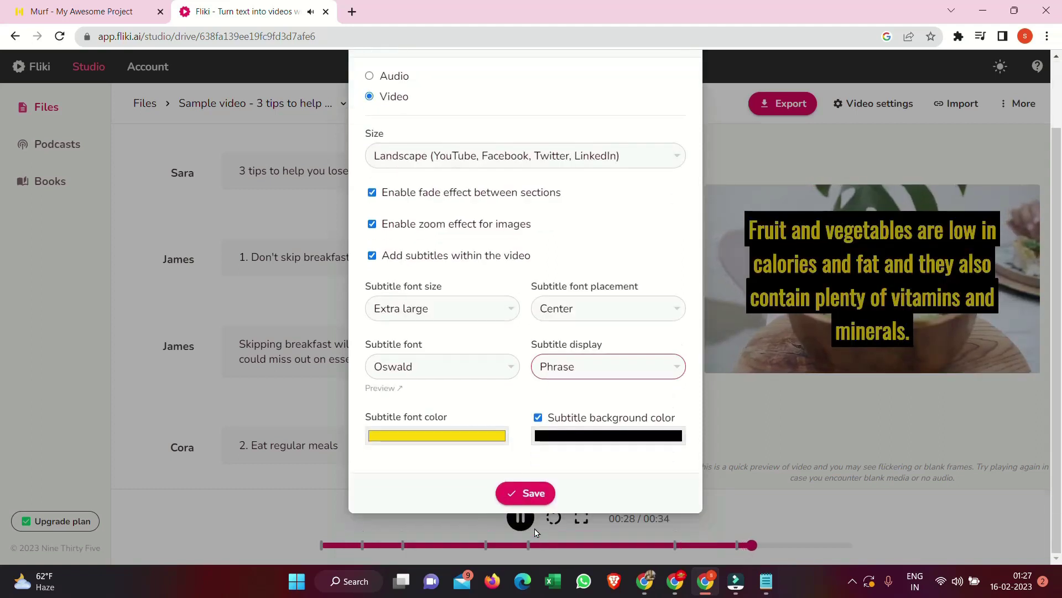
{"action": "left_click", "coordinate": [530, 498]}
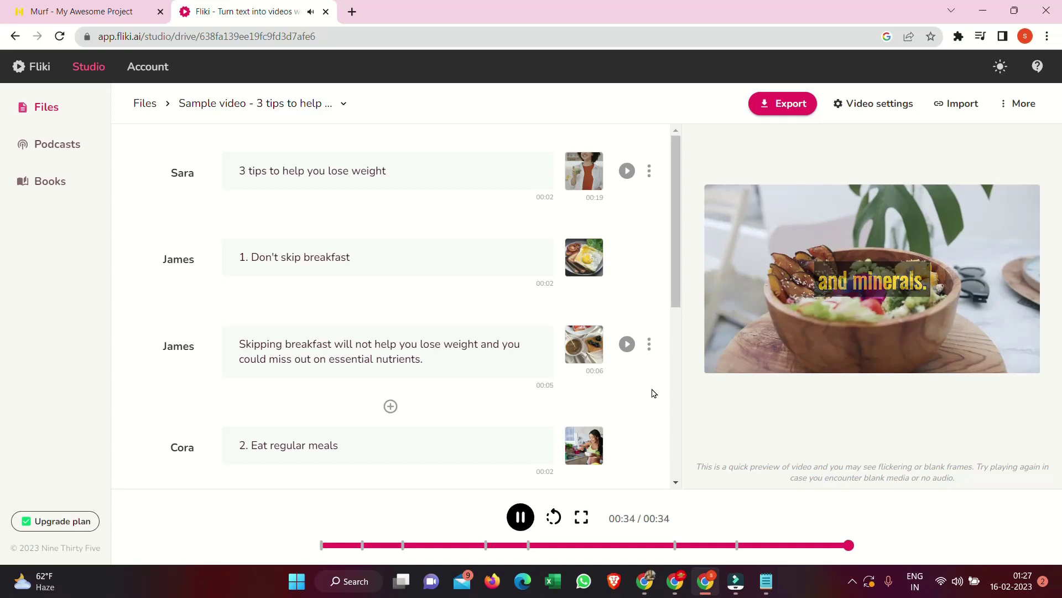
Step: Play the previously exported video in the export window, close it, and look through the video's sections
{"action": "left_click", "coordinate": [782, 105]}
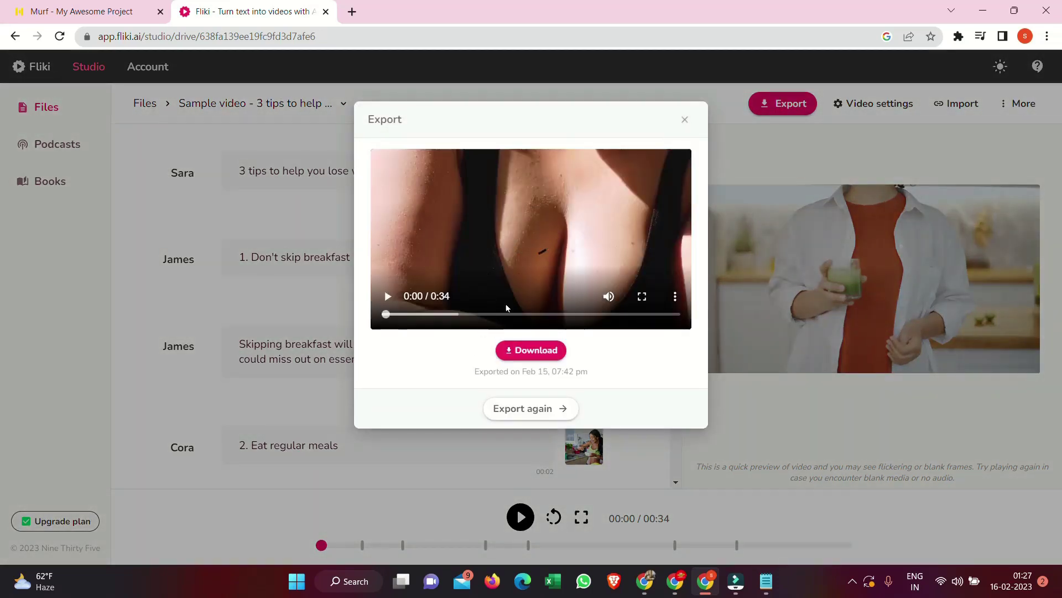
{"action": "left_click", "coordinate": [388, 296]}
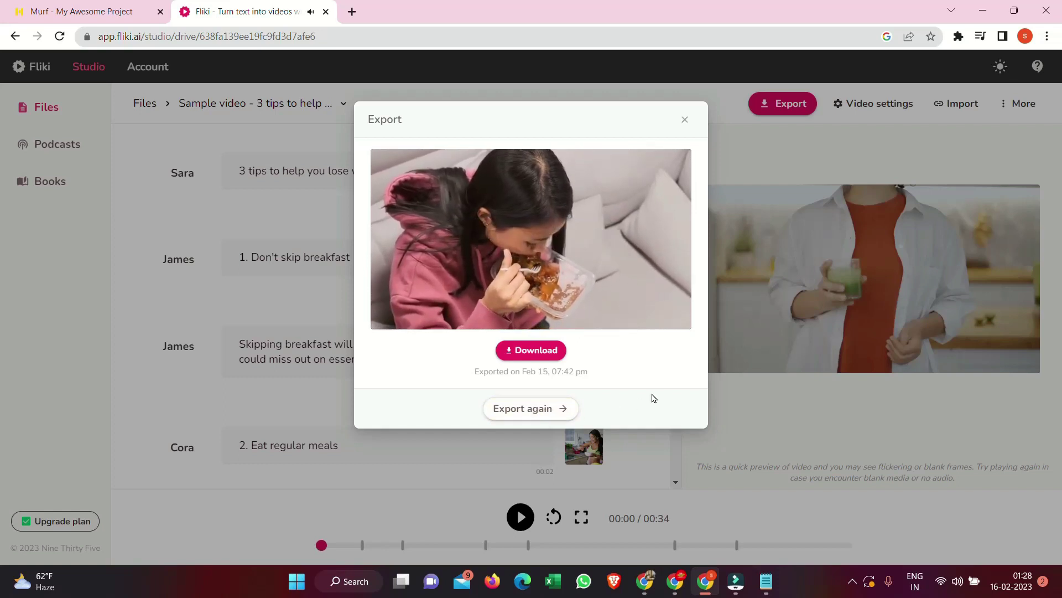
{"action": "left_click", "coordinate": [684, 121]}
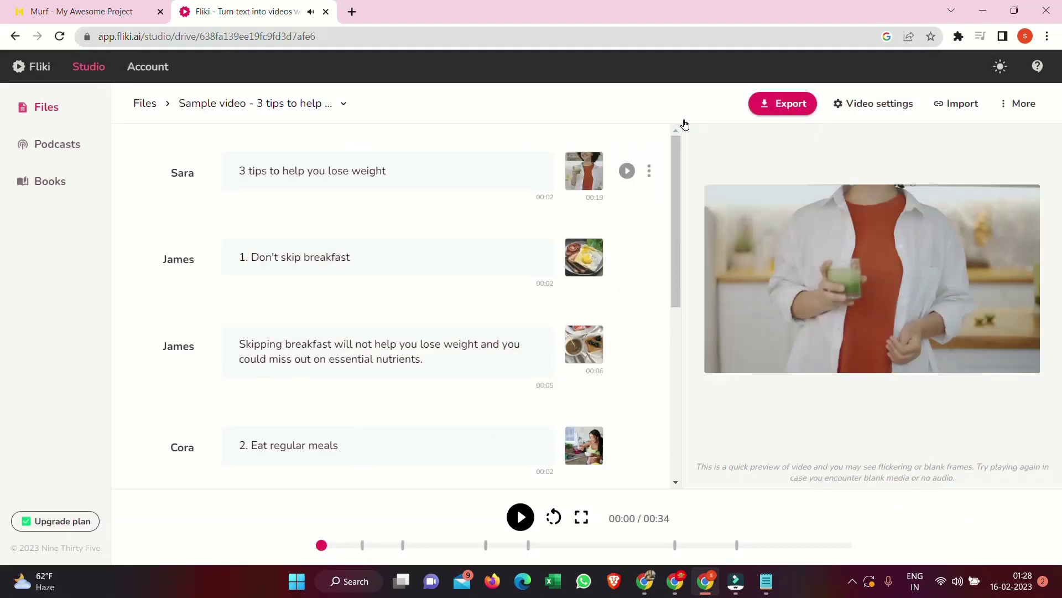
{"action": "scroll", "coordinate": [677, 462], "scroll_direction": "down", "scroll_amount": 5}
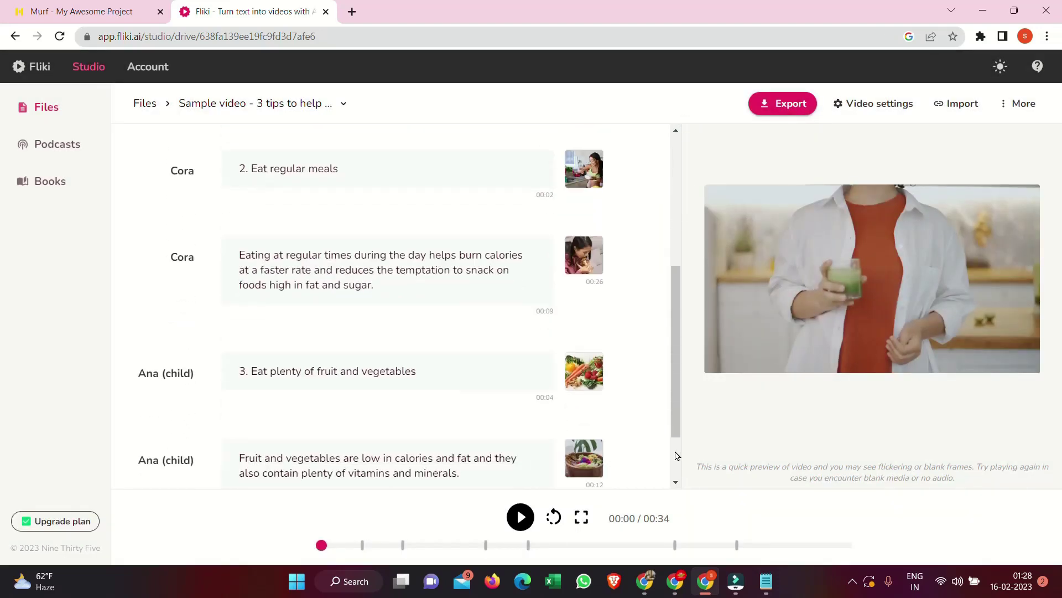
{"action": "scroll", "coordinate": [675, 455], "scroll_direction": "down", "scroll_amount": 2}
{"action": "scroll", "coordinate": [674, 449], "scroll_direction": "up", "scroll_amount": 6}
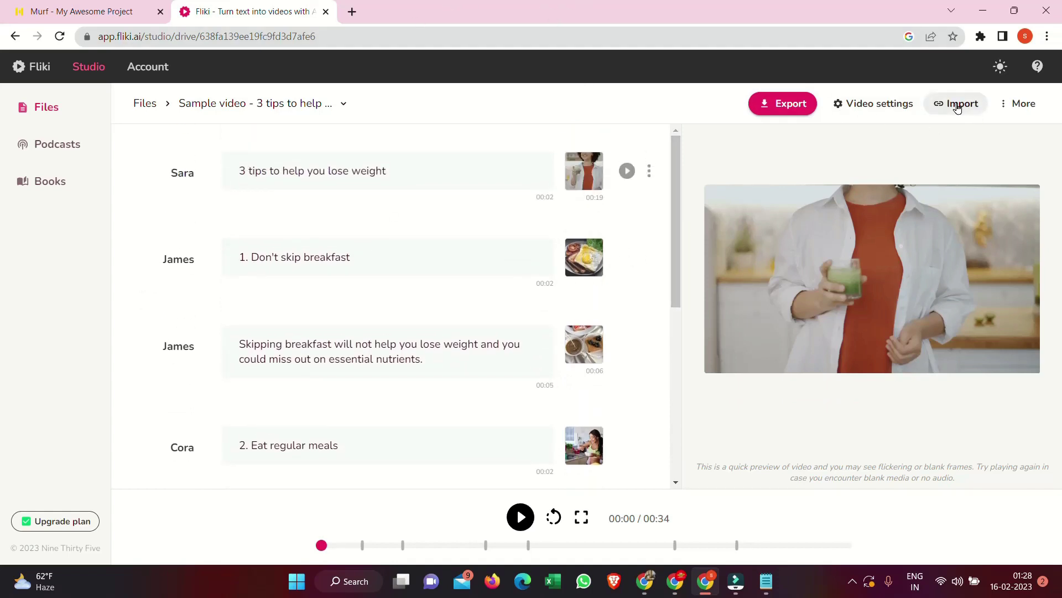
Step: Open the video's background music settings and preview the Dawn track from the stock library
{"action": "left_click", "coordinate": [1025, 105]}
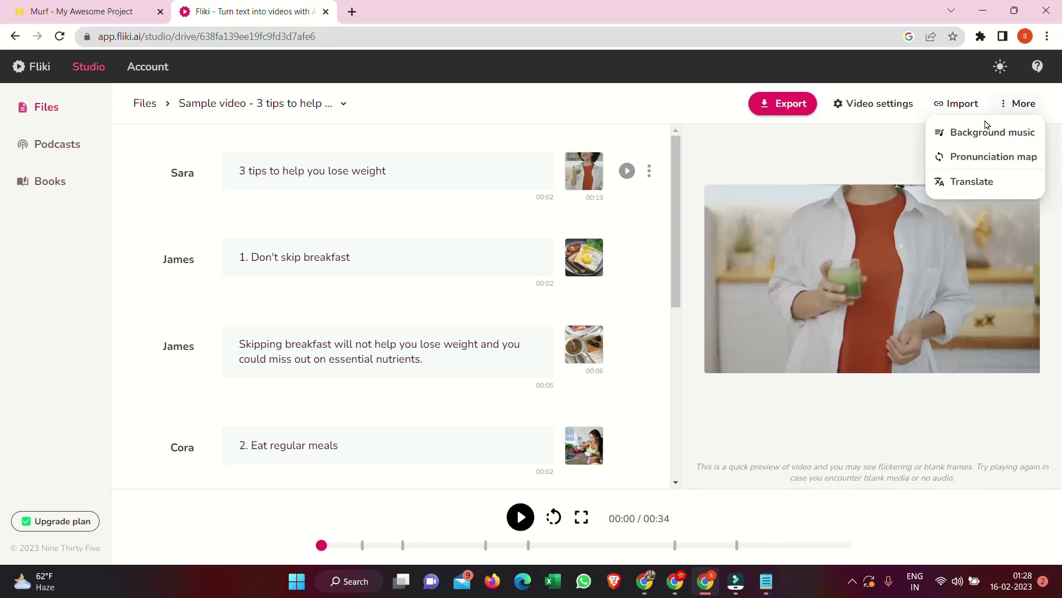
{"action": "left_click", "coordinate": [976, 134]}
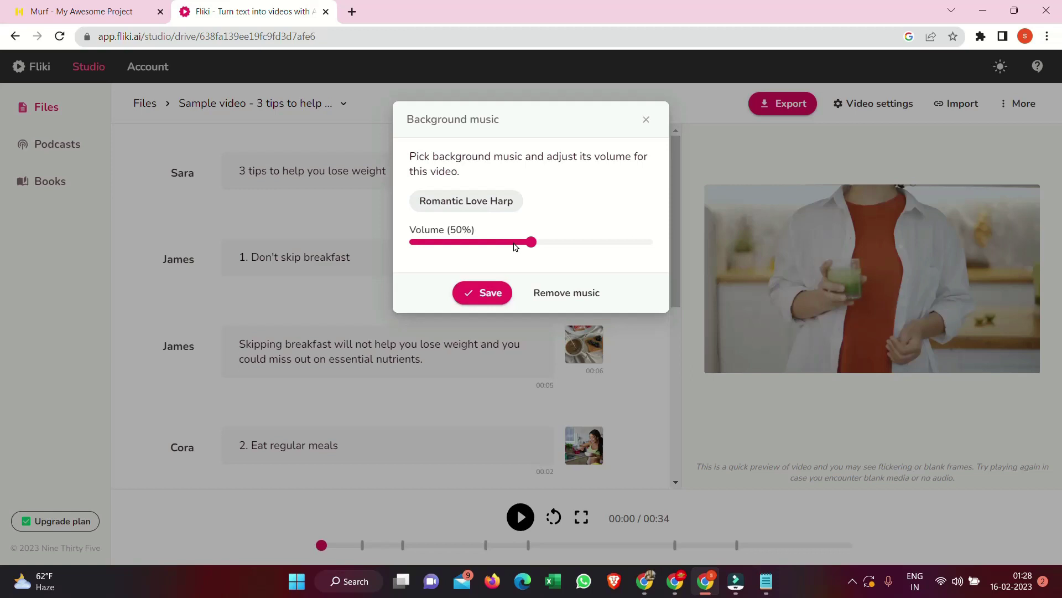
{"action": "left_click", "coordinate": [471, 203]}
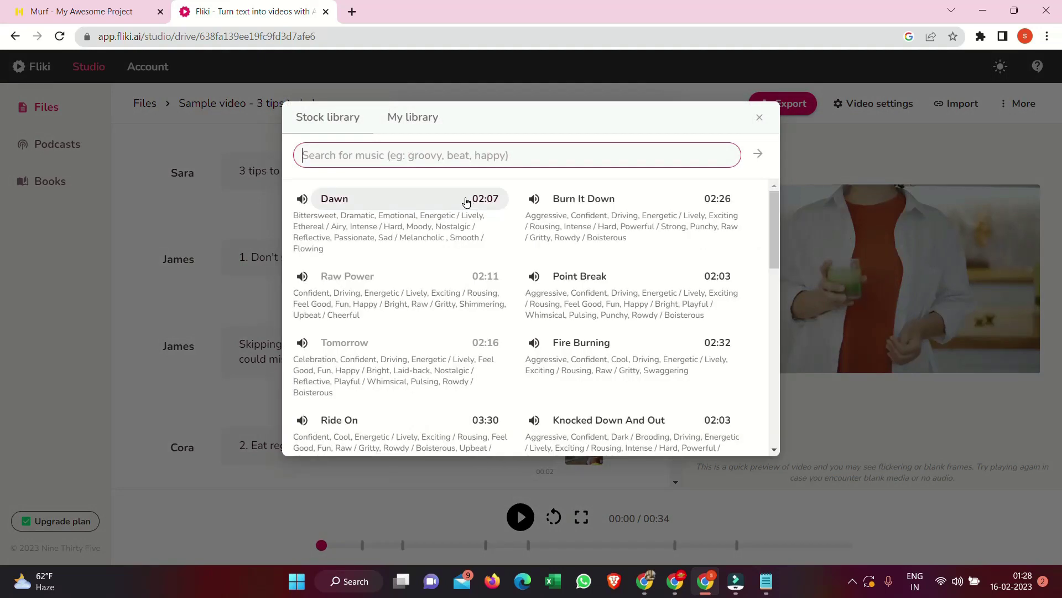
{"action": "left_click", "coordinate": [301, 201]}
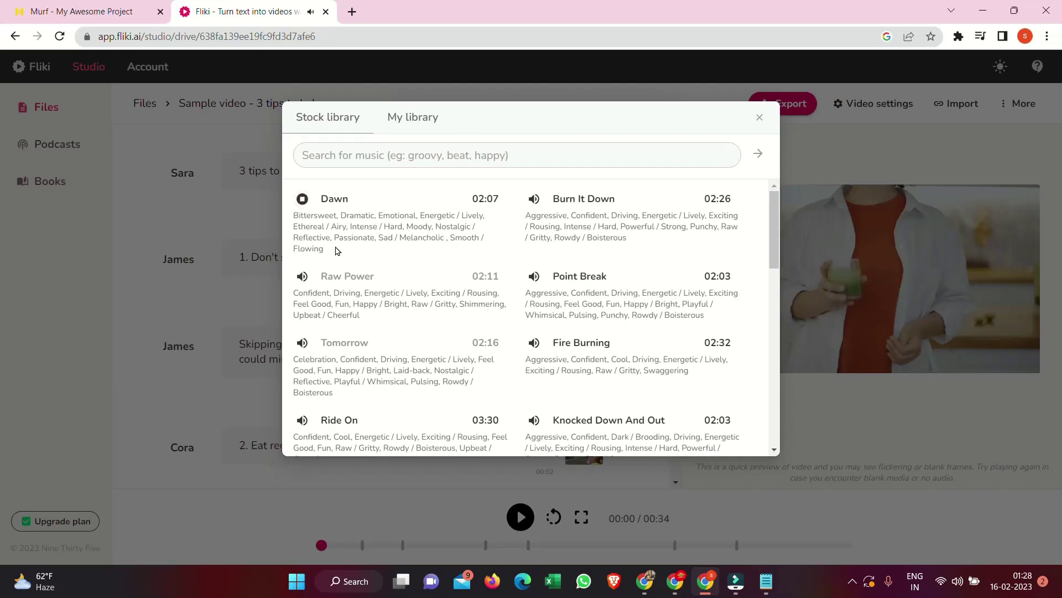
{"action": "left_click", "coordinate": [381, 290]}
Step: Browse the rest of the stock music library, leave it without picking a track, and save the background music settings
{"action": "scroll", "coordinate": [761, 269], "scroll_direction": "down", "scroll_amount": 8}
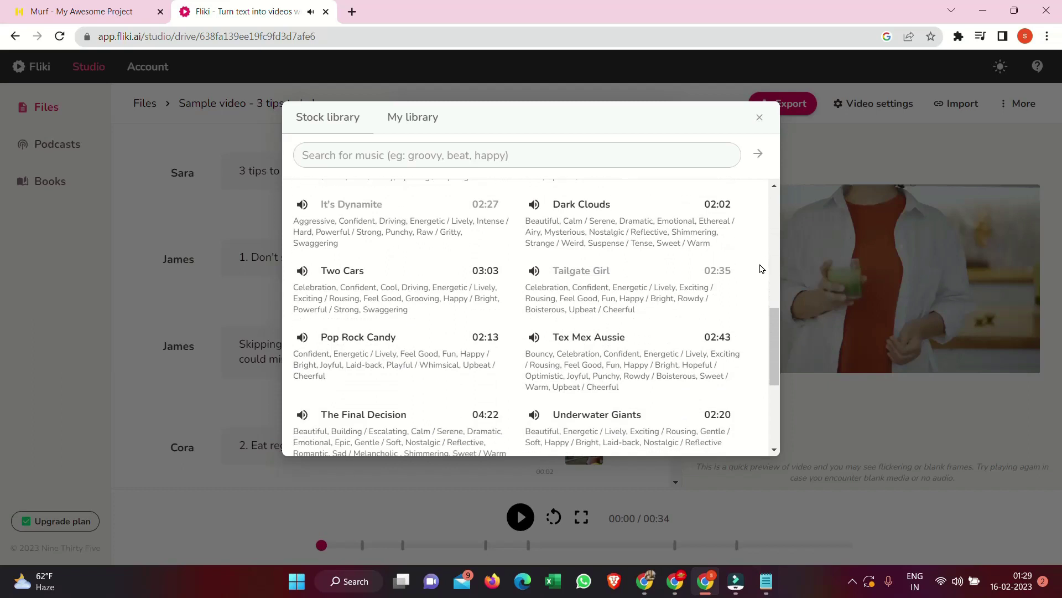
{"action": "scroll", "coordinate": [761, 268], "scroll_direction": "up", "scroll_amount": 1}
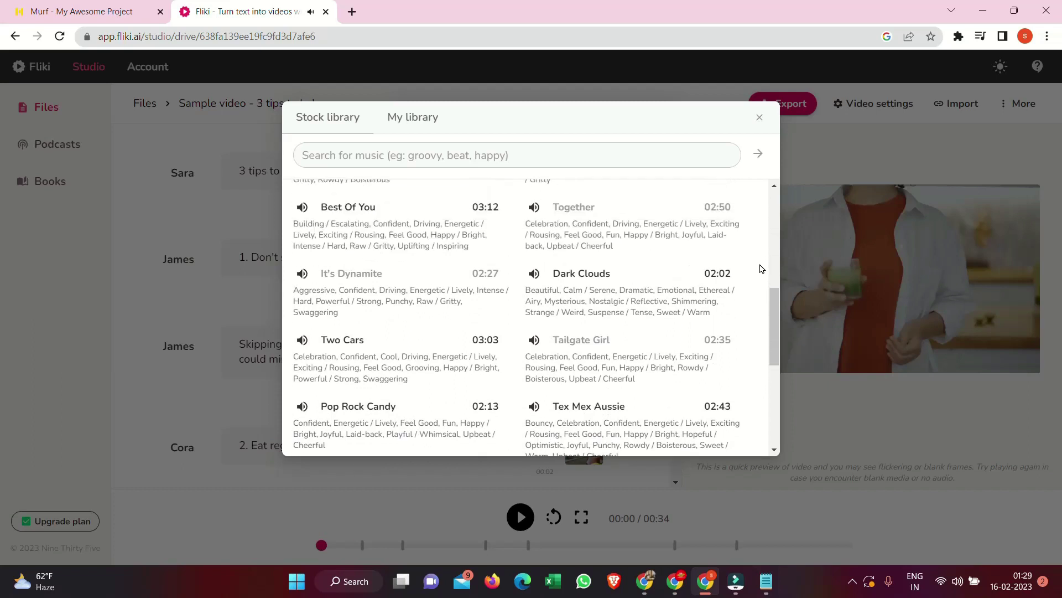
{"action": "scroll", "coordinate": [761, 269], "scroll_direction": "down", "scroll_amount": 2}
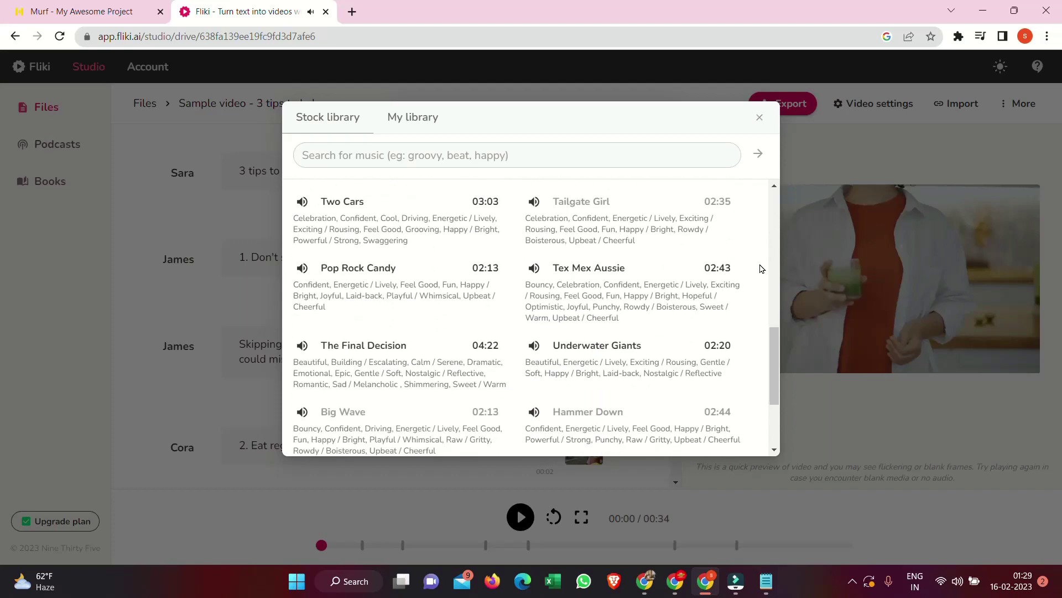
{"action": "scroll", "coordinate": [762, 268], "scroll_direction": "down", "scroll_amount": 2}
{"action": "scroll", "coordinate": [761, 268], "scroll_direction": "down", "scroll_amount": 1}
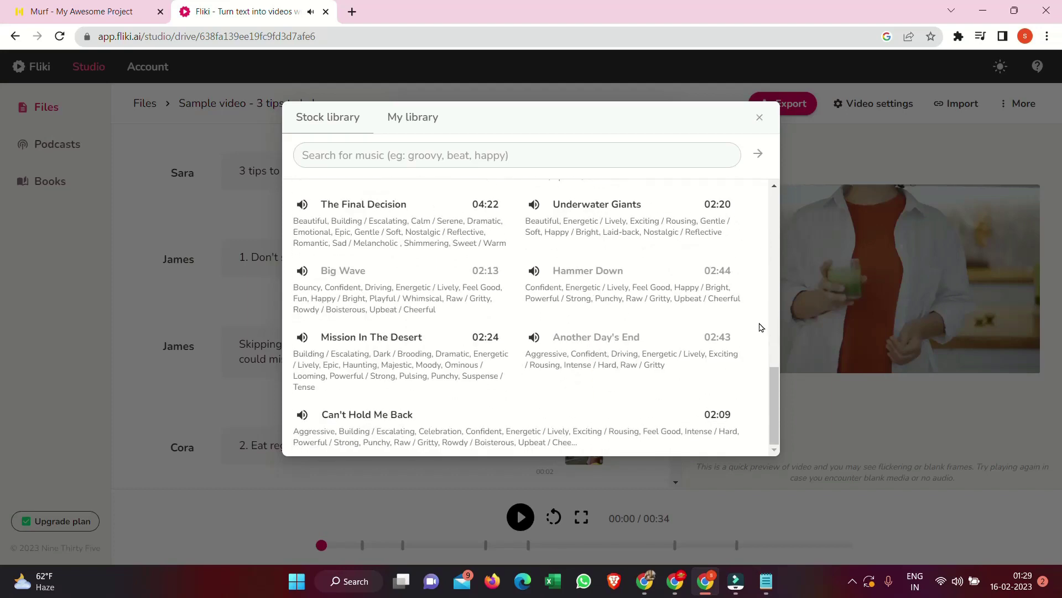
{"action": "left_click_drag", "start_coordinate": [773, 396], "coordinate": [762, 174]}
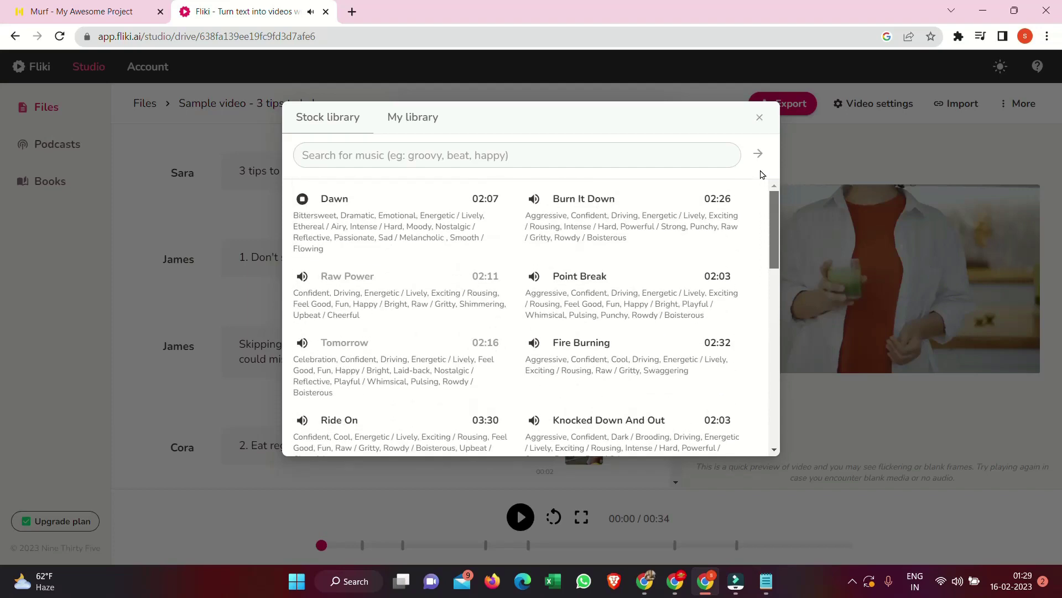
{"action": "left_click", "coordinate": [760, 119]}
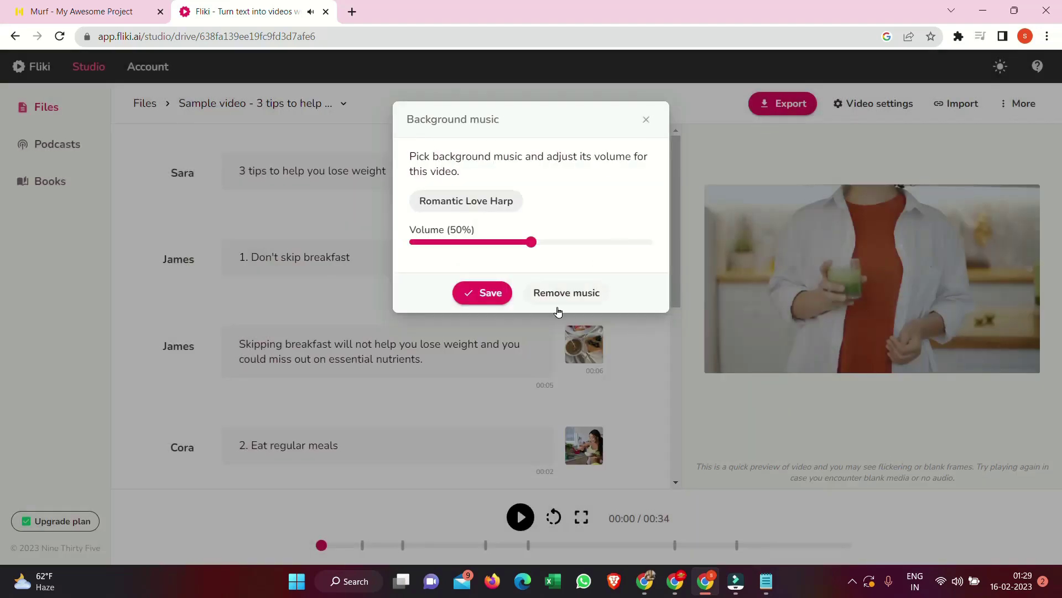
{"action": "left_click", "coordinate": [487, 293]}
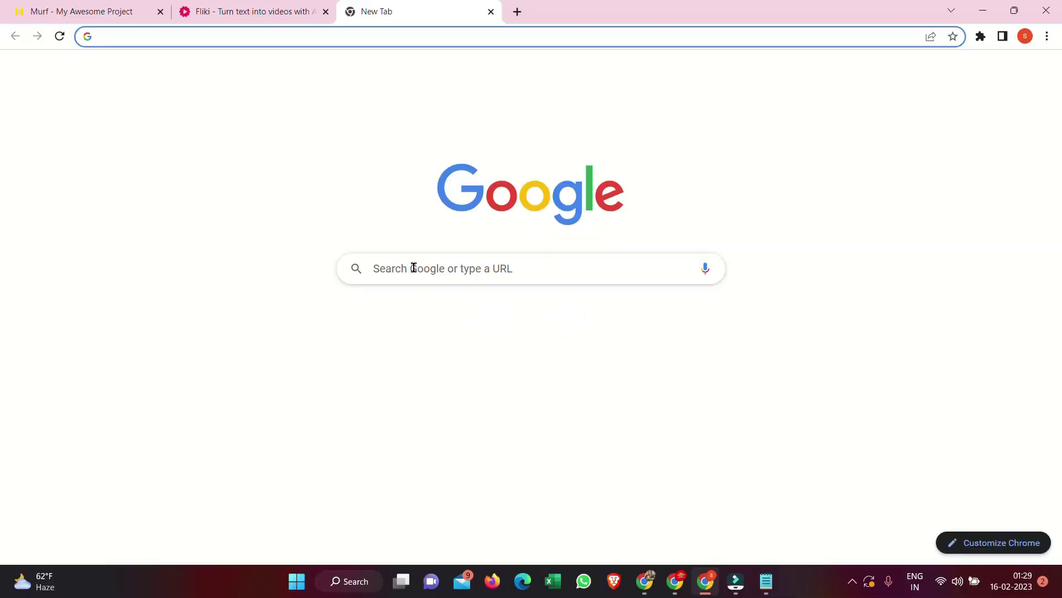
Step: Search Google for "eleven labs" and open the ElevenLabs speech synthesis page
{"action": "left_click", "coordinate": [412, 268]}
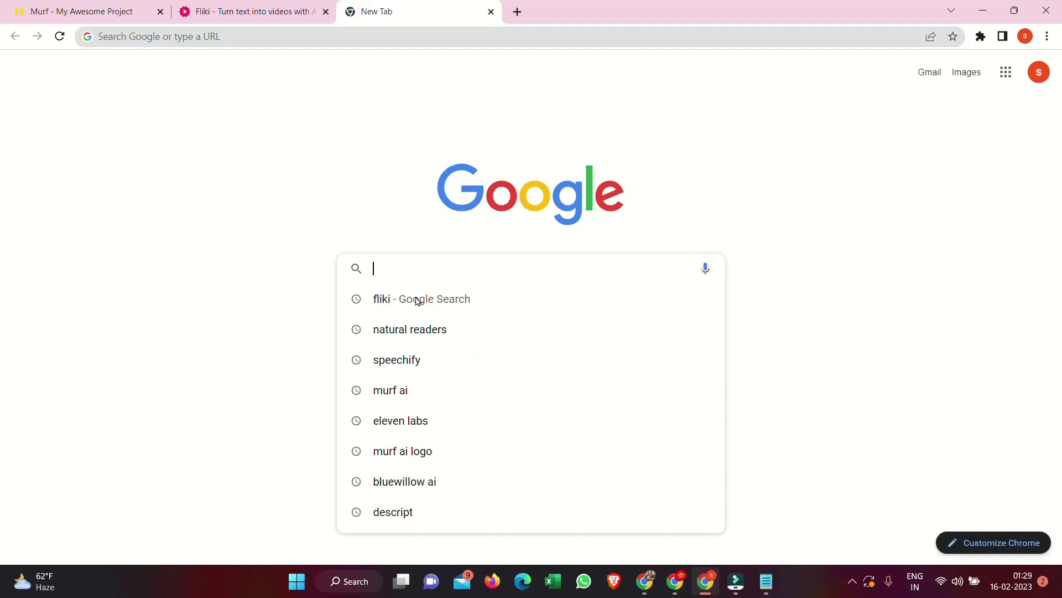
{"action": "left_click", "coordinate": [421, 428]}
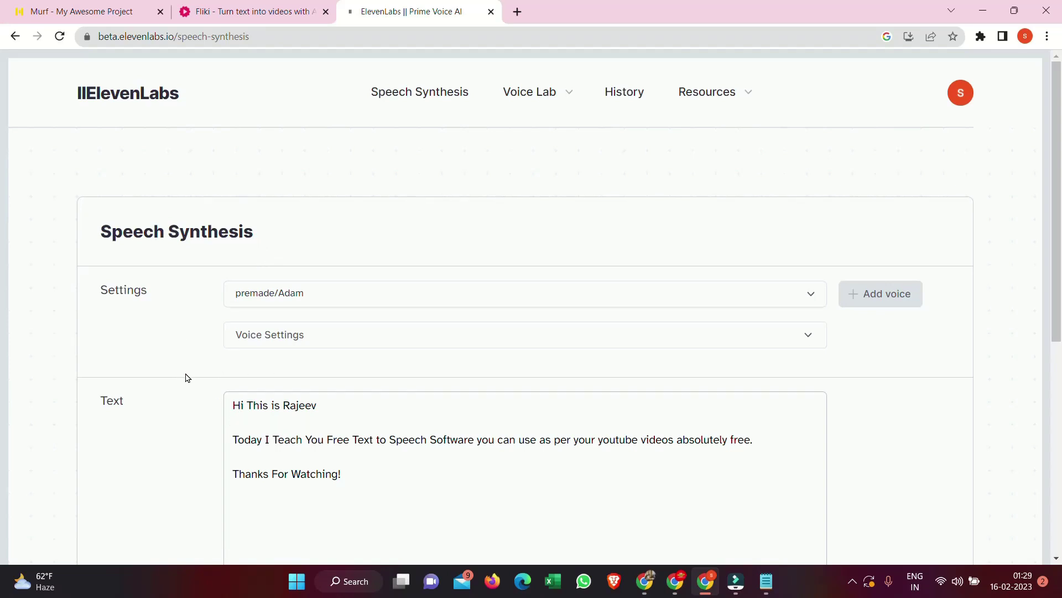
Step: View the Voice Lab cloning page through the option to add a voice, and return to Speech Synthesis
{"action": "scroll", "coordinate": [184, 361], "scroll_direction": "down", "scroll_amount": 1}
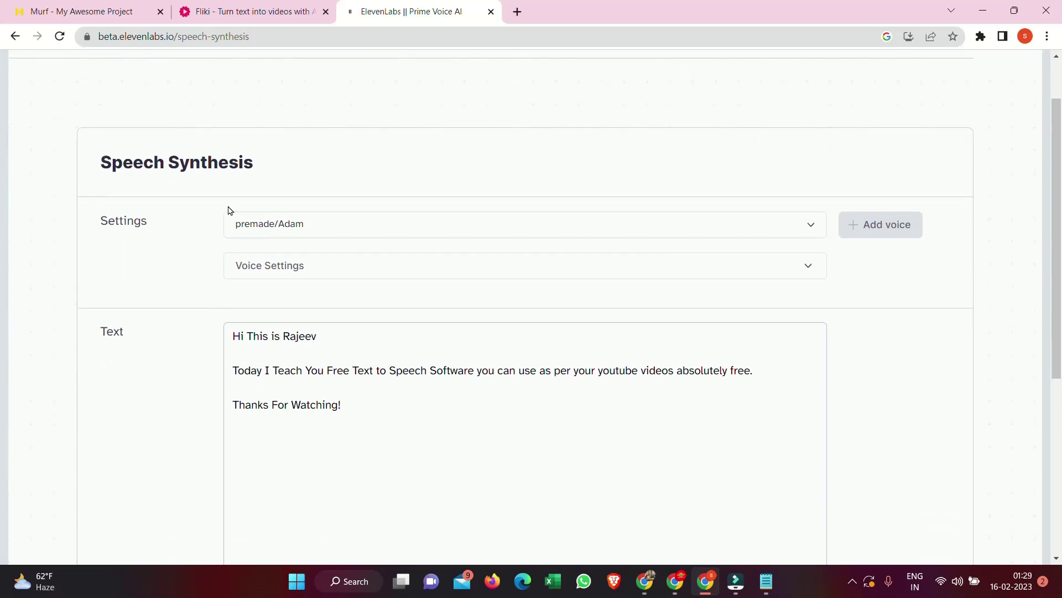
{"action": "left_click", "coordinate": [859, 226]}
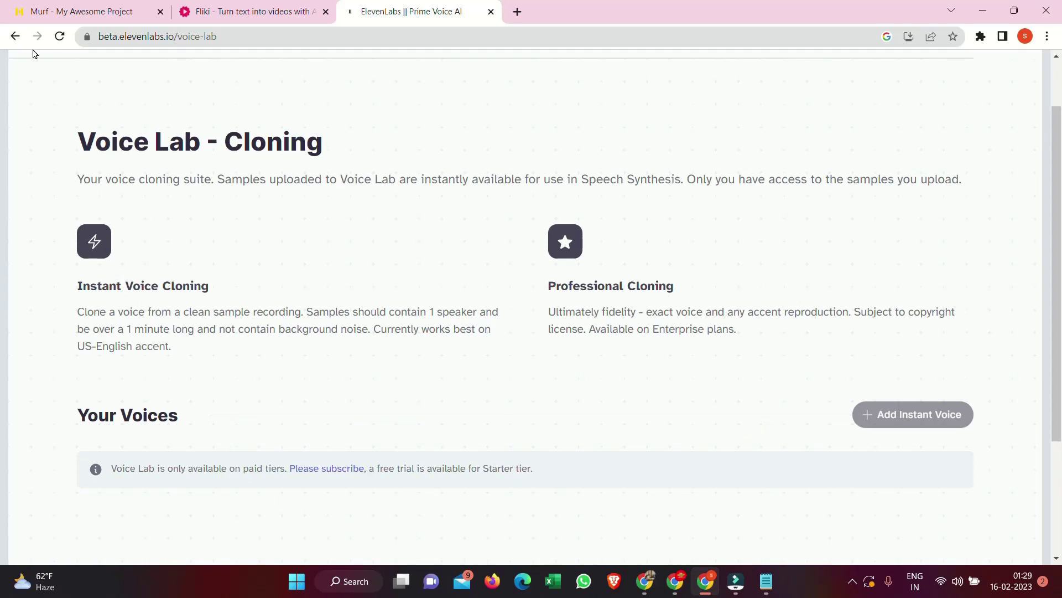
{"action": "left_click", "coordinate": [15, 36]}
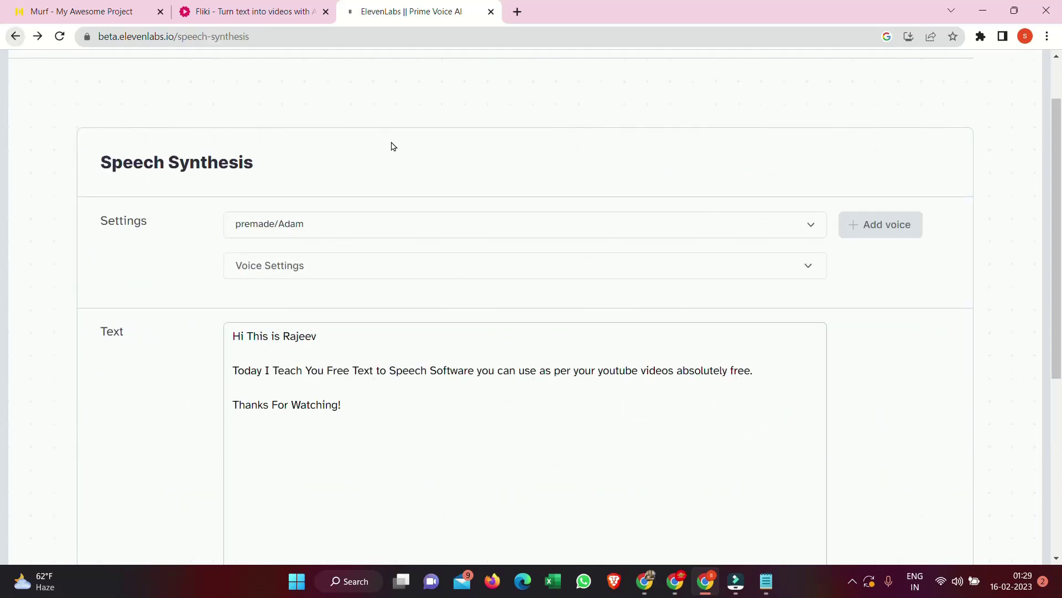
Step: Listen to the samples of the premade Sam, Arnold and Bella voices, and close the voice list
{"action": "left_click", "coordinate": [721, 234]}
{"action": "scroll", "coordinate": [467, 316], "scroll_direction": "down", "scroll_amount": 1}
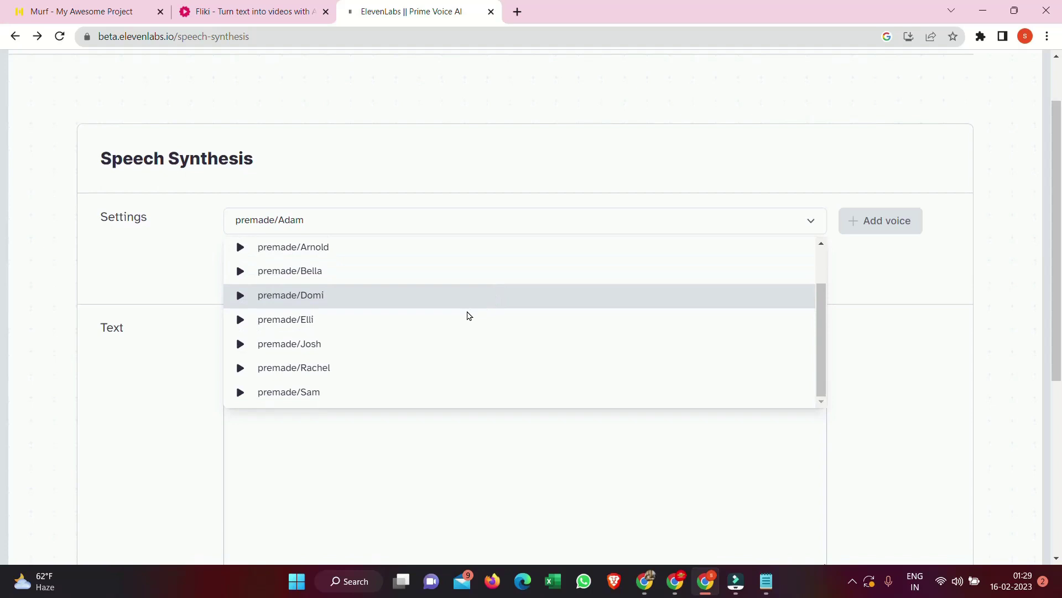
{"action": "scroll", "coordinate": [468, 315], "scroll_direction": "down", "scroll_amount": 1}
{"action": "left_click", "coordinate": [240, 329]}
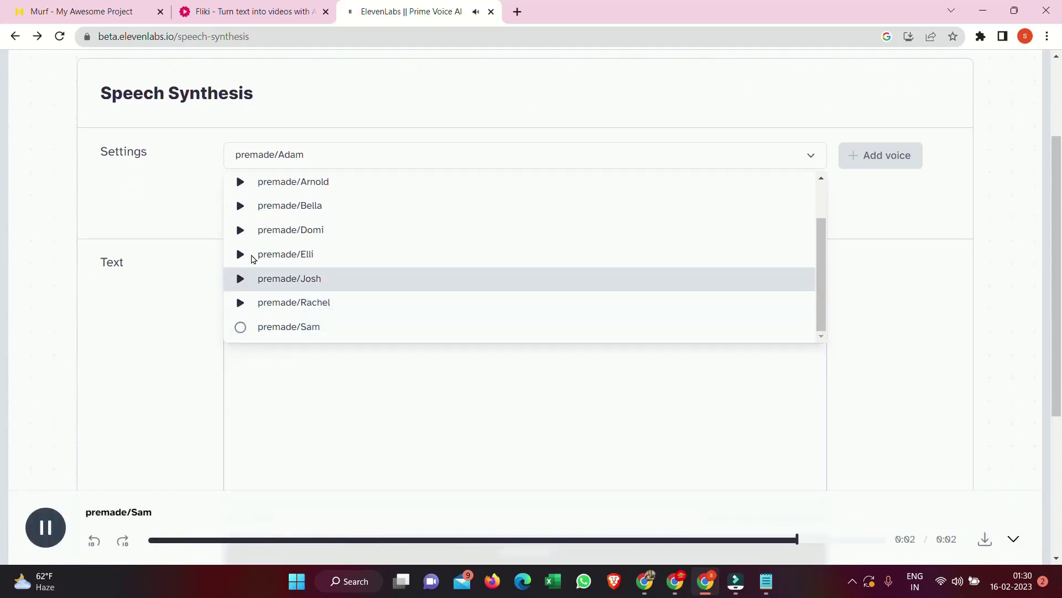
{"action": "left_click", "coordinate": [240, 184]}
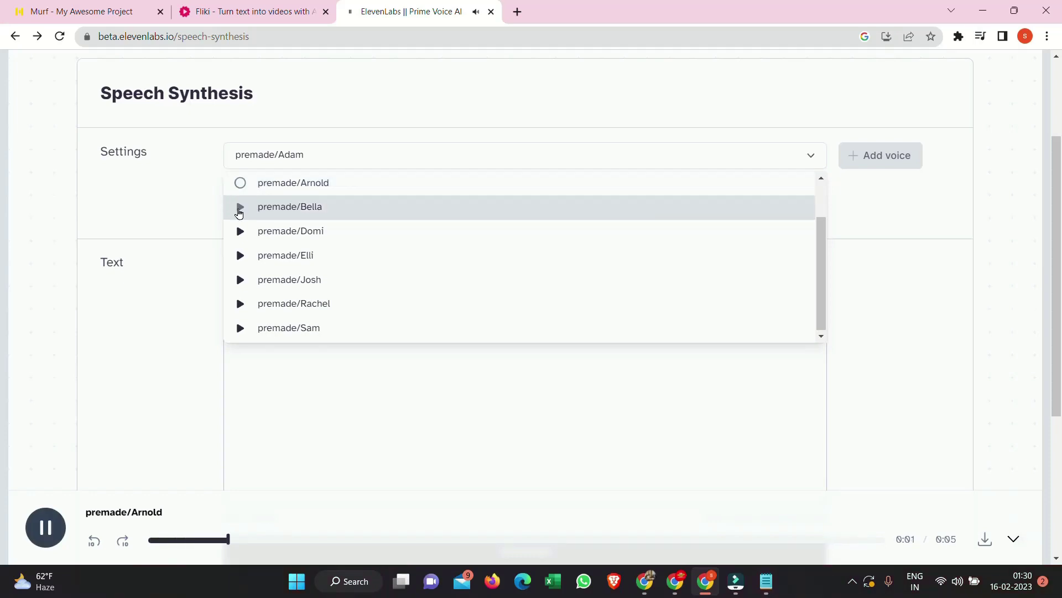
{"action": "left_click", "coordinate": [239, 210]}
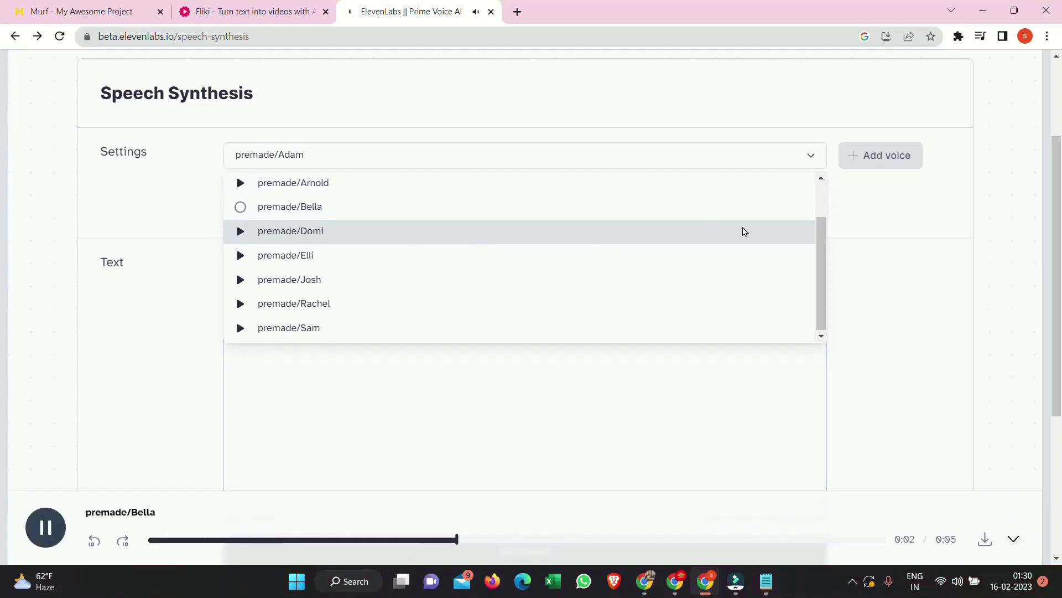
{"action": "left_click", "coordinate": [903, 209]}
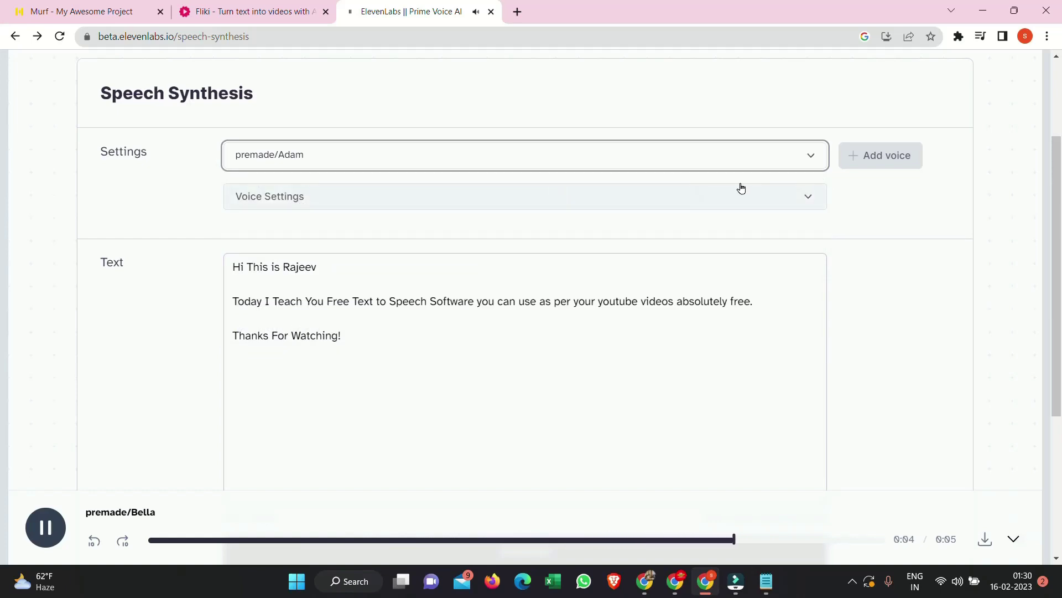
Step: Try the premade Bella voice for the speech and switch the voice back to Adam
{"action": "left_click", "coordinate": [758, 163]}
{"action": "left_click", "coordinate": [241, 258]}
{"action": "left_click", "coordinate": [241, 260]}
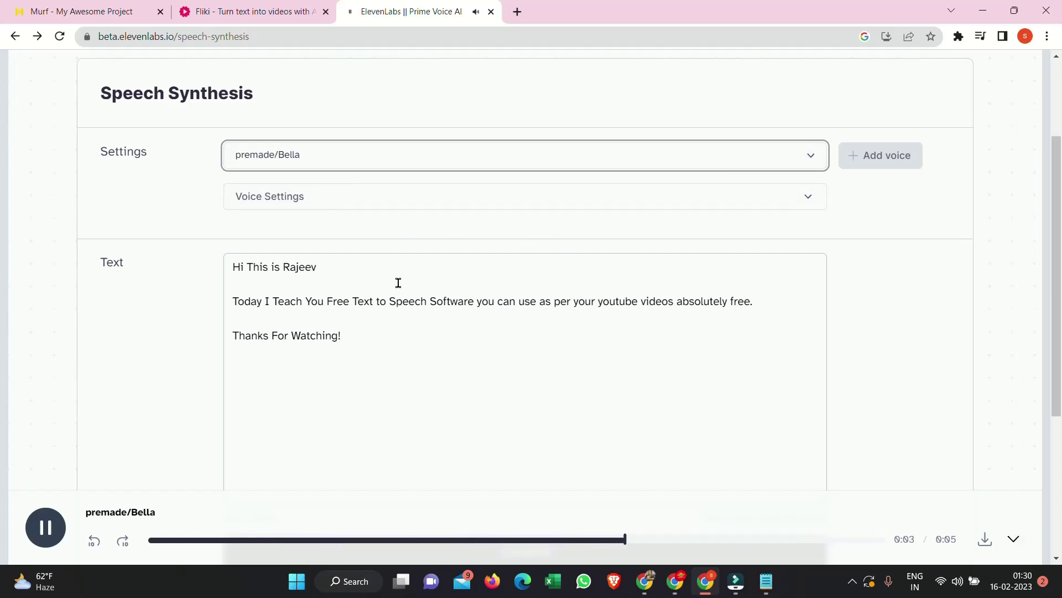
{"action": "left_click", "coordinate": [808, 160]}
{"action": "left_click", "coordinate": [277, 185]}
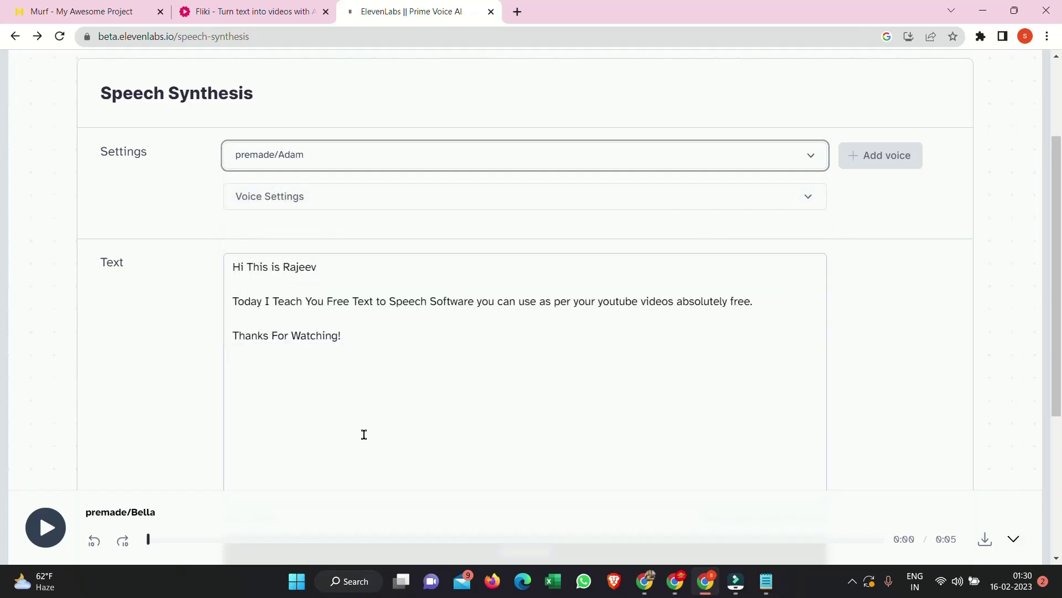
Step: Generate the speech for the entered text with the premade Adam voice and listen to the result
{"action": "left_click", "coordinate": [231, 267]}
{"action": "scroll", "coordinate": [902, 322], "scroll_direction": "down", "scroll_amount": 4}
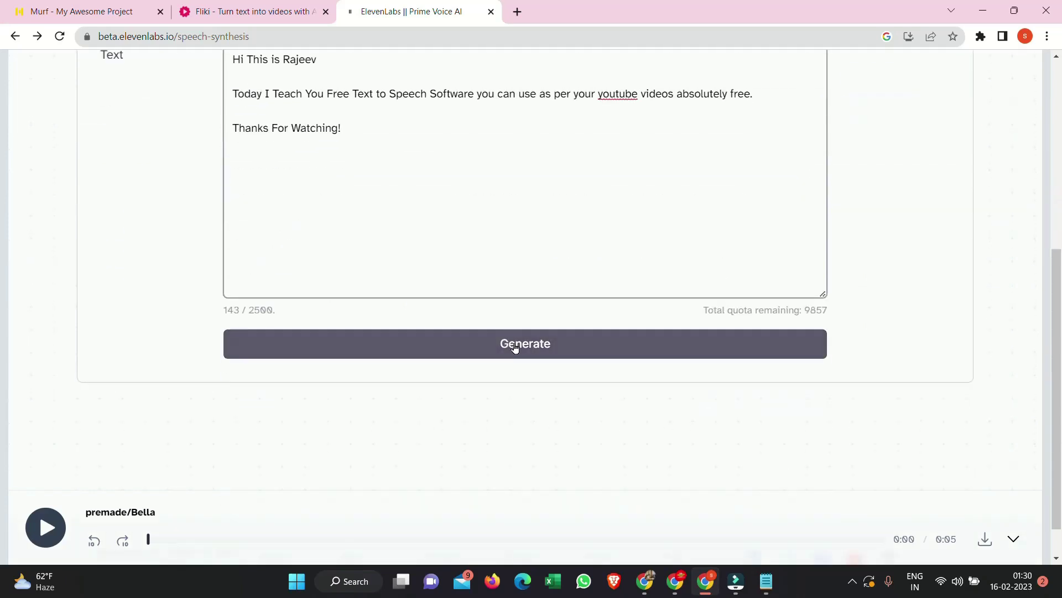
{"action": "scroll", "coordinate": [539, 283], "scroll_direction": "up", "scroll_amount": 5}
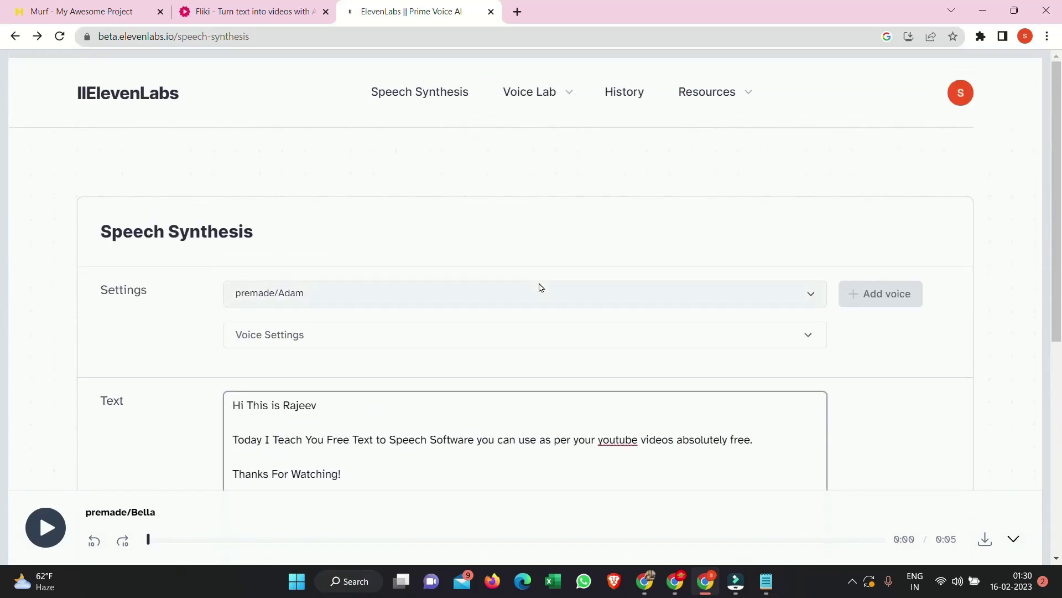
{"action": "scroll", "coordinate": [539, 287], "scroll_direction": "down", "scroll_amount": 6}
{"action": "left_click", "coordinate": [524, 346]}
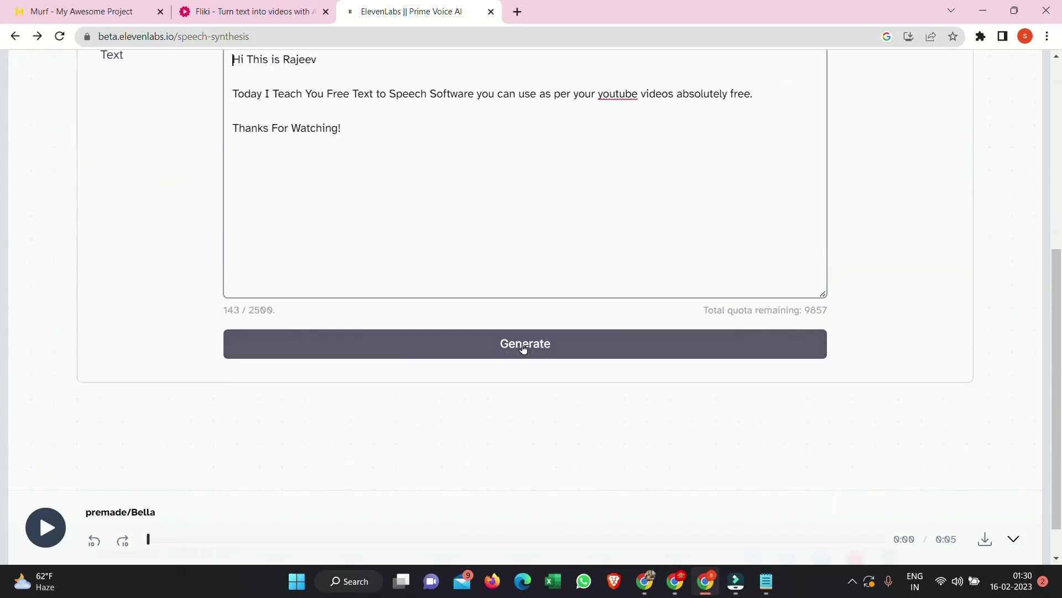
{"action": "left_click", "coordinate": [524, 346]}
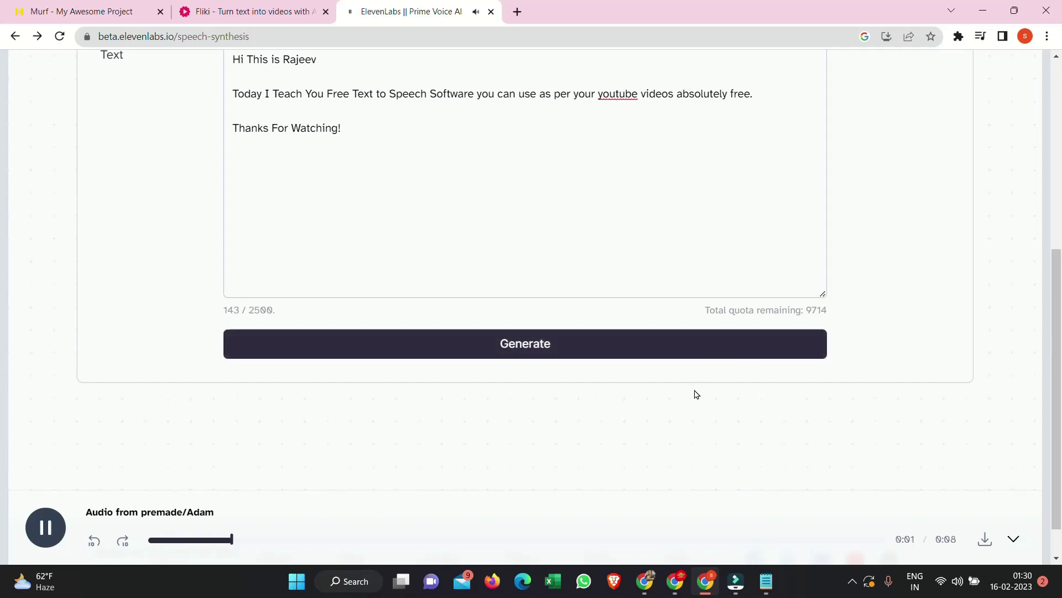
{"action": "scroll", "coordinate": [725, 422], "scroll_direction": "up", "scroll_amount": 1}
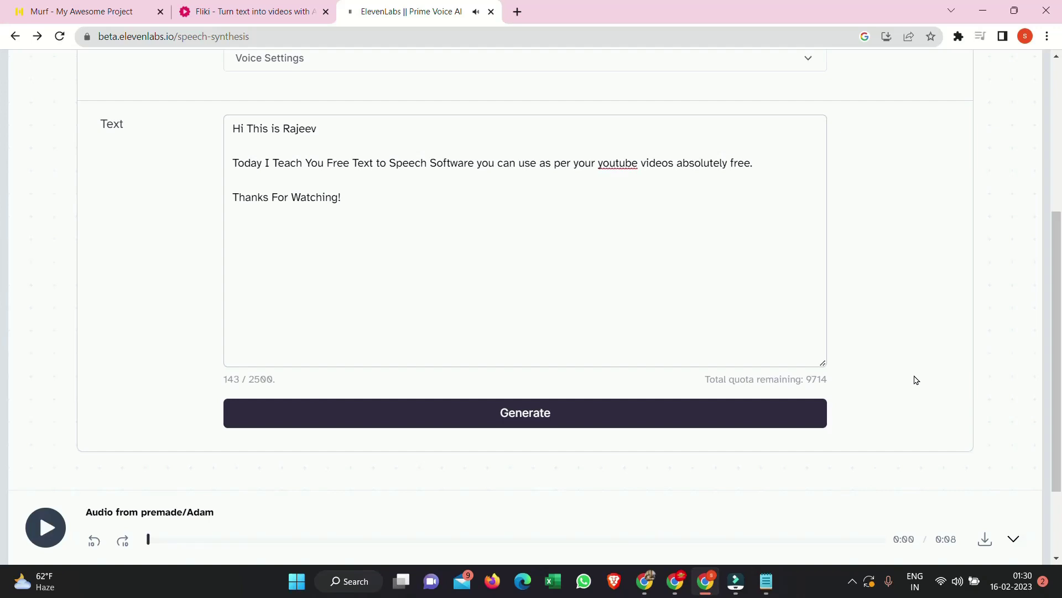
Step: Download the generated Adam speech as an MP3, play the downloaded file and close the media player
{"action": "scroll", "coordinate": [916, 379], "scroll_direction": "up", "scroll_amount": 5}
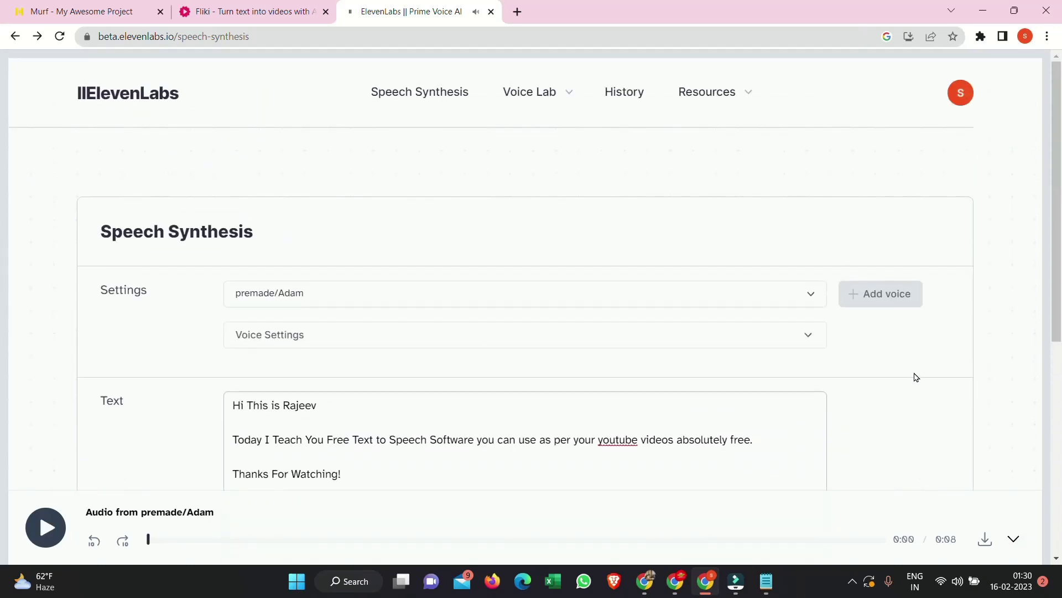
{"action": "scroll", "coordinate": [916, 377], "scroll_direction": "down", "scroll_amount": 7}
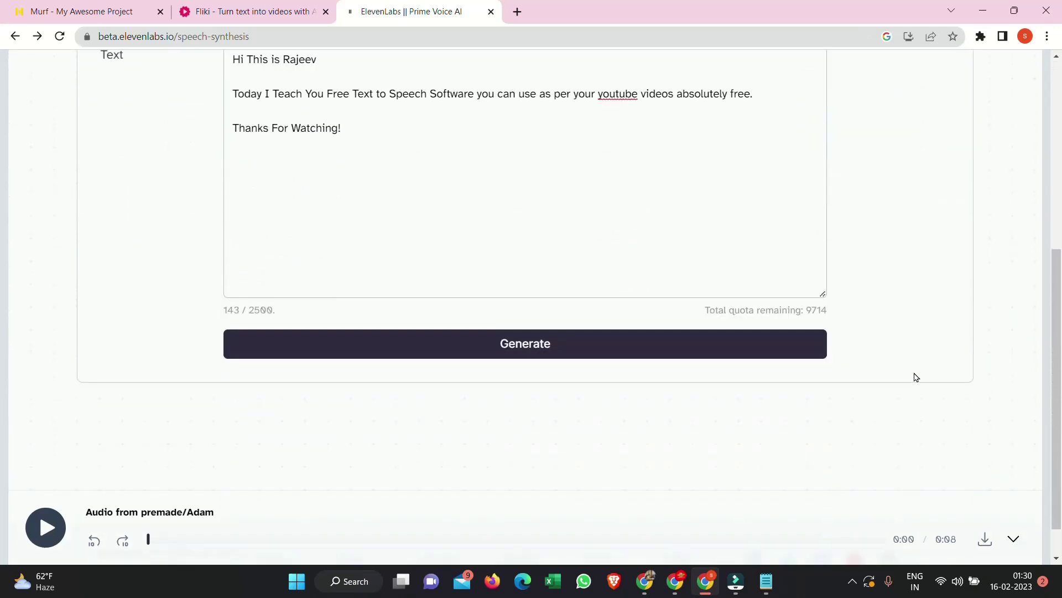
{"action": "left_click", "coordinate": [984, 541]}
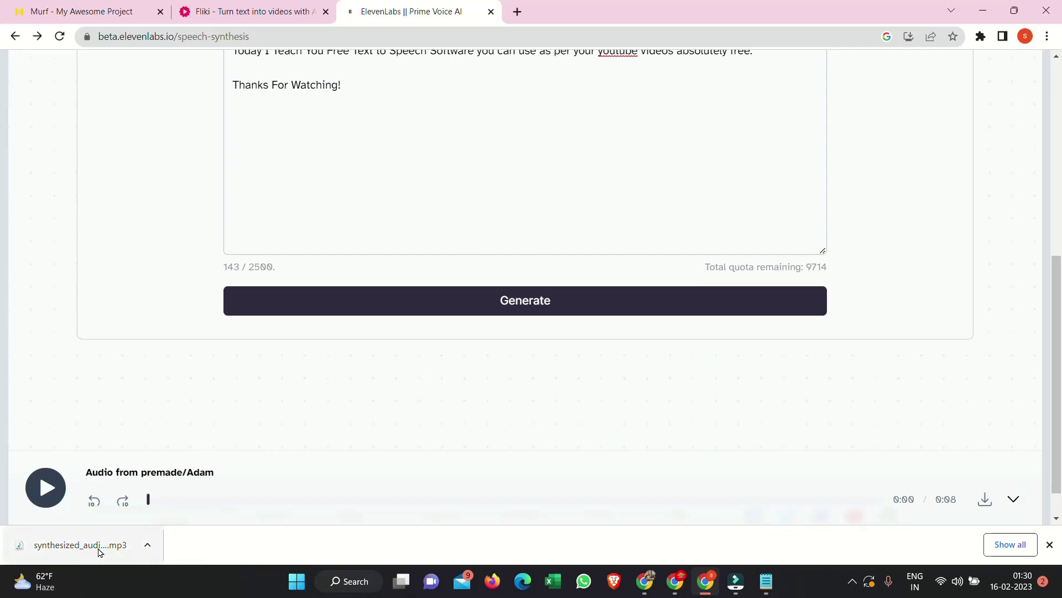
{"action": "left_click", "coordinate": [96, 549]}
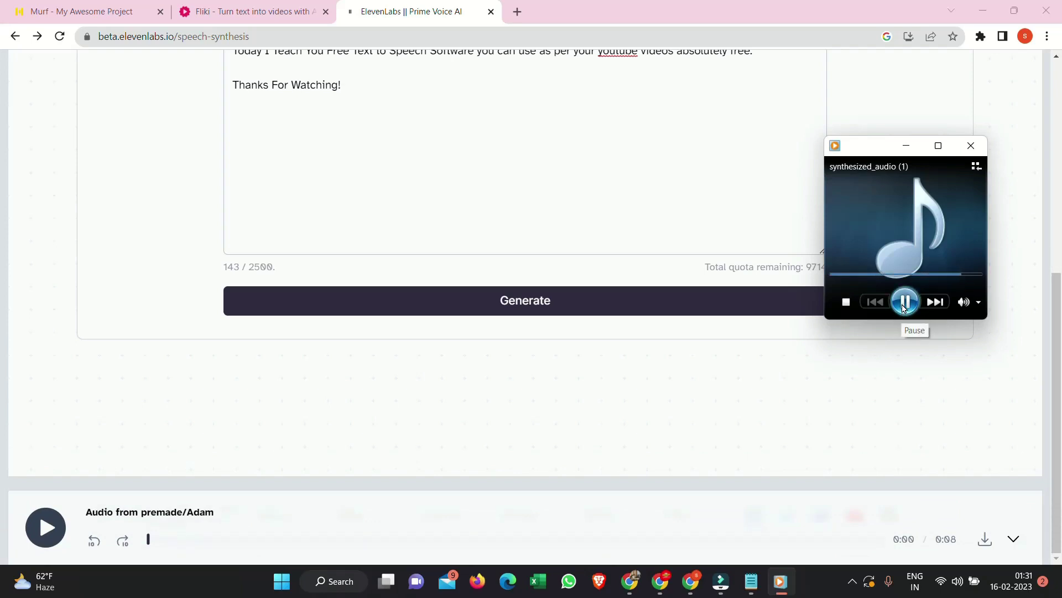
{"action": "left_click", "coordinate": [972, 145]}
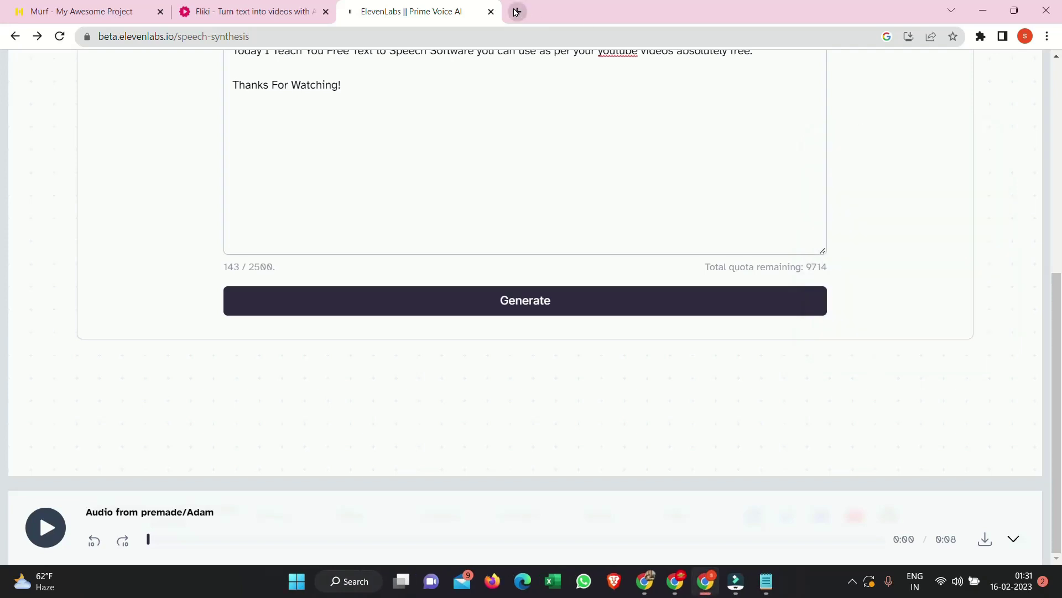
Step: Open the Voice Cloning page of Voice Lab and review its Instant and Professional Cloning options
{"action": "scroll", "coordinate": [918, 237], "scroll_direction": "up", "scroll_amount": 7}
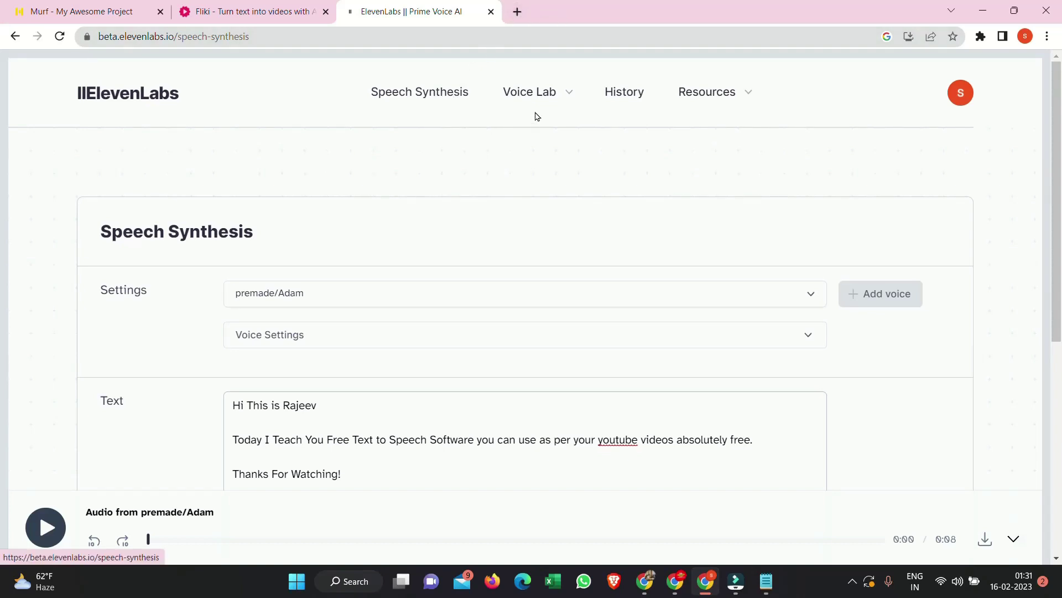
{"action": "left_click", "coordinate": [576, 93]}
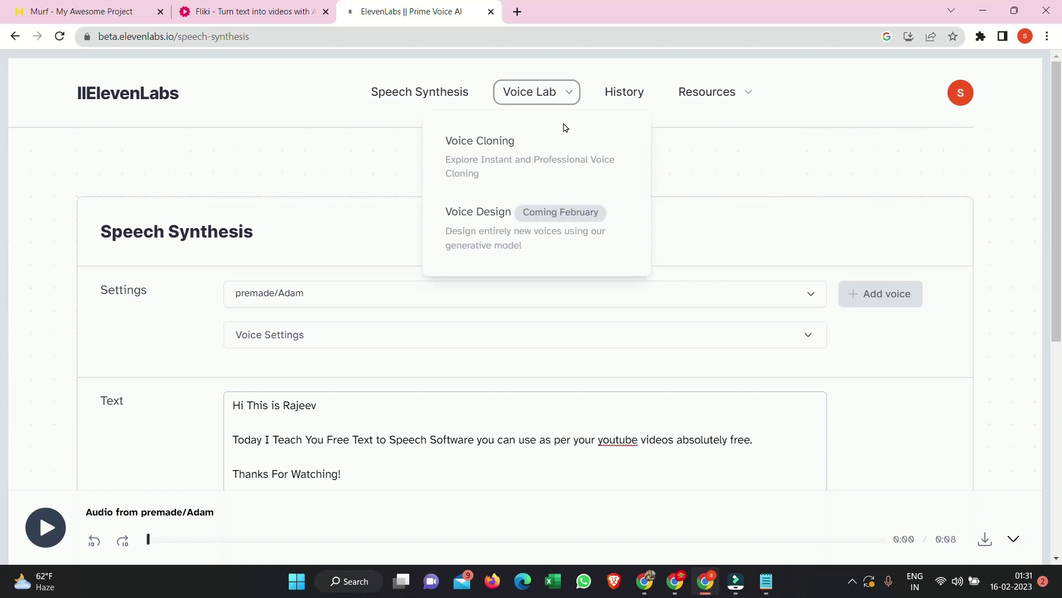
{"action": "left_click", "coordinate": [530, 155]}
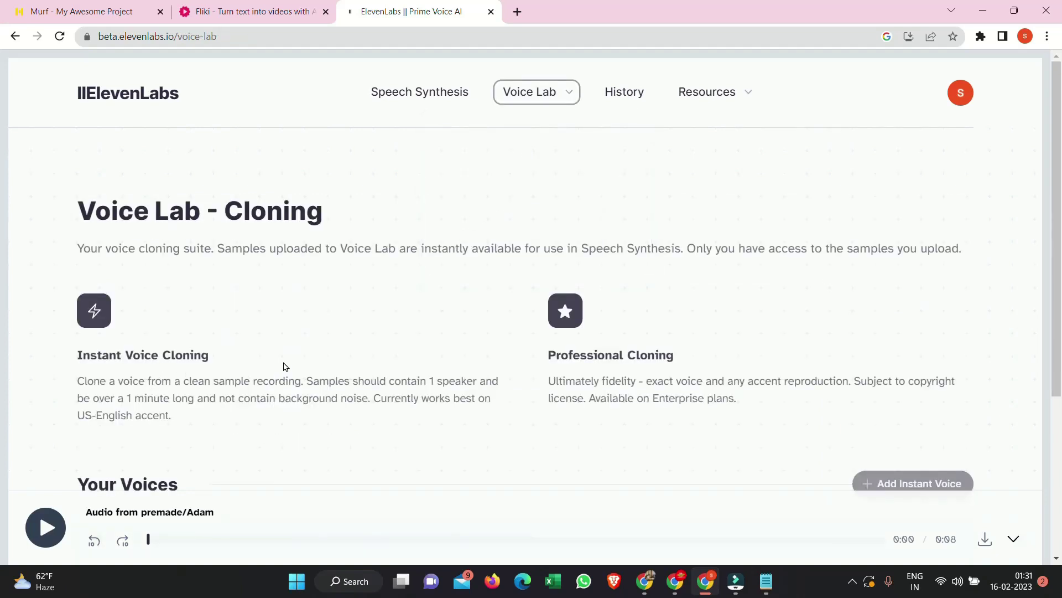
{"action": "scroll", "coordinate": [284, 367], "scroll_direction": "down", "scroll_amount": 2}
{"action": "scroll", "coordinate": [480, 357], "scroll_direction": "down", "scroll_amount": 1}
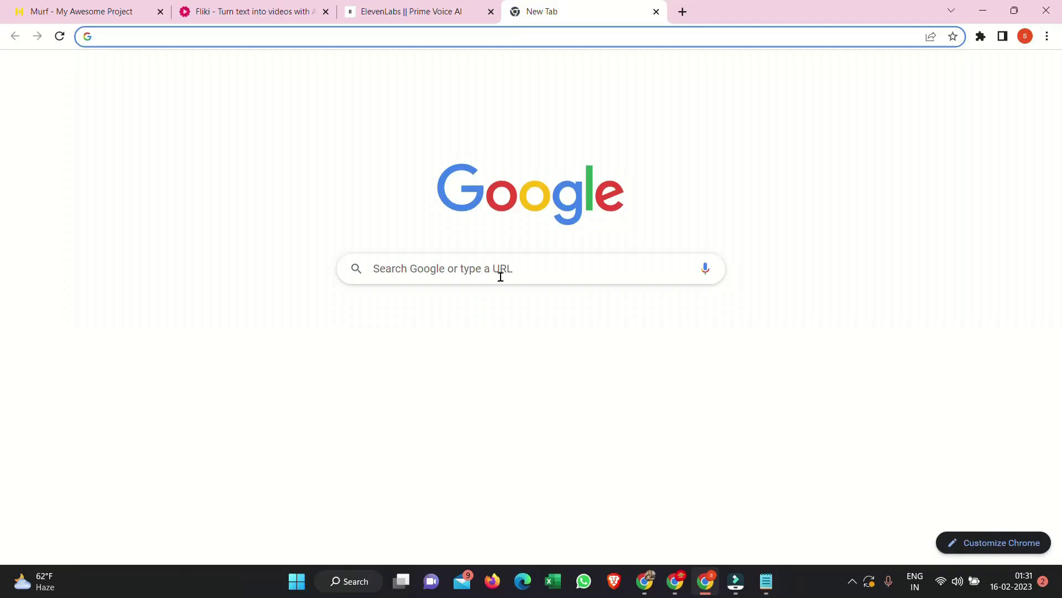
Step: Search Google for "play.ht" in a new tab and open the Play.ht website
{"action": "left_click", "coordinate": [476, 265]}
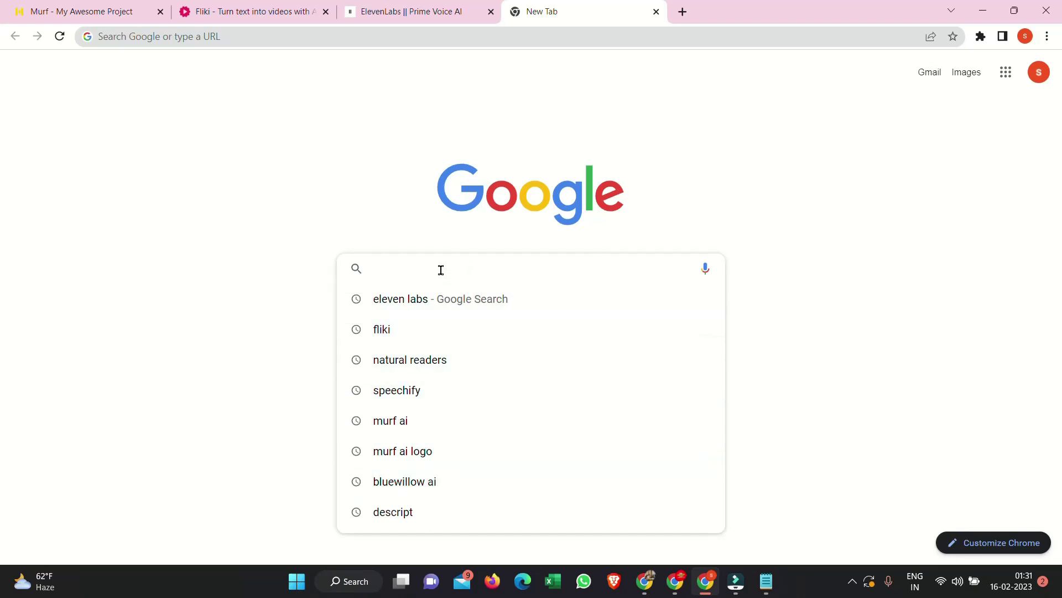
{"action": "type", "text": "p"}
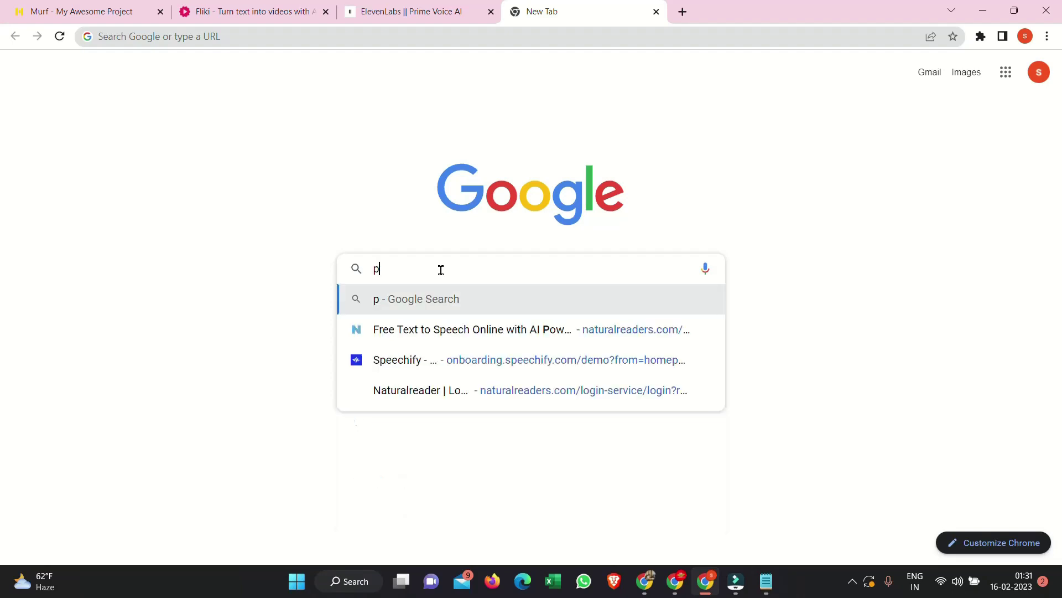
{"action": "left_click", "coordinate": [413, 331]}
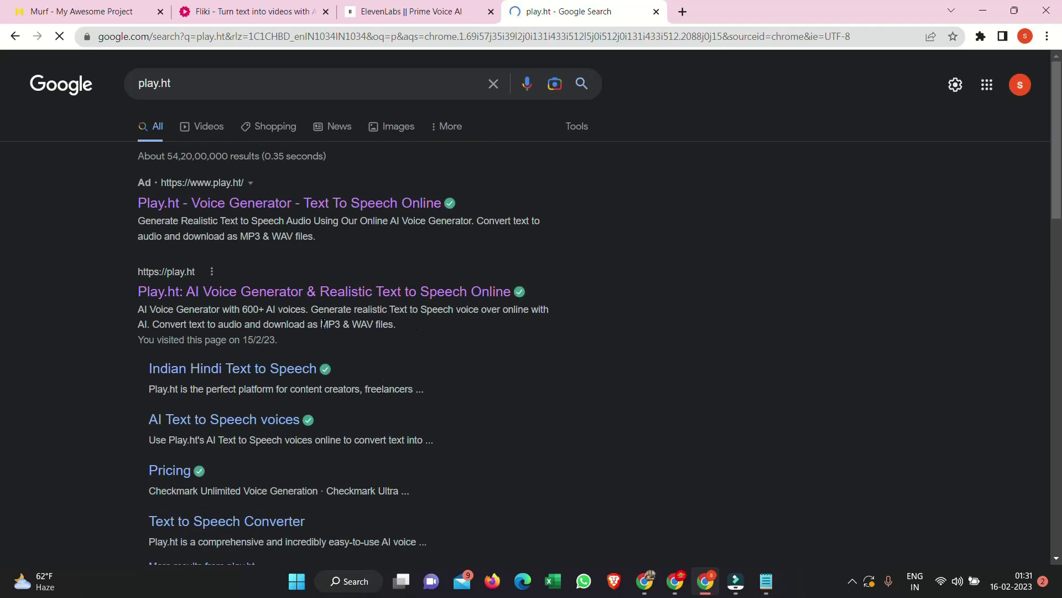
{"action": "left_click", "coordinate": [265, 296]}
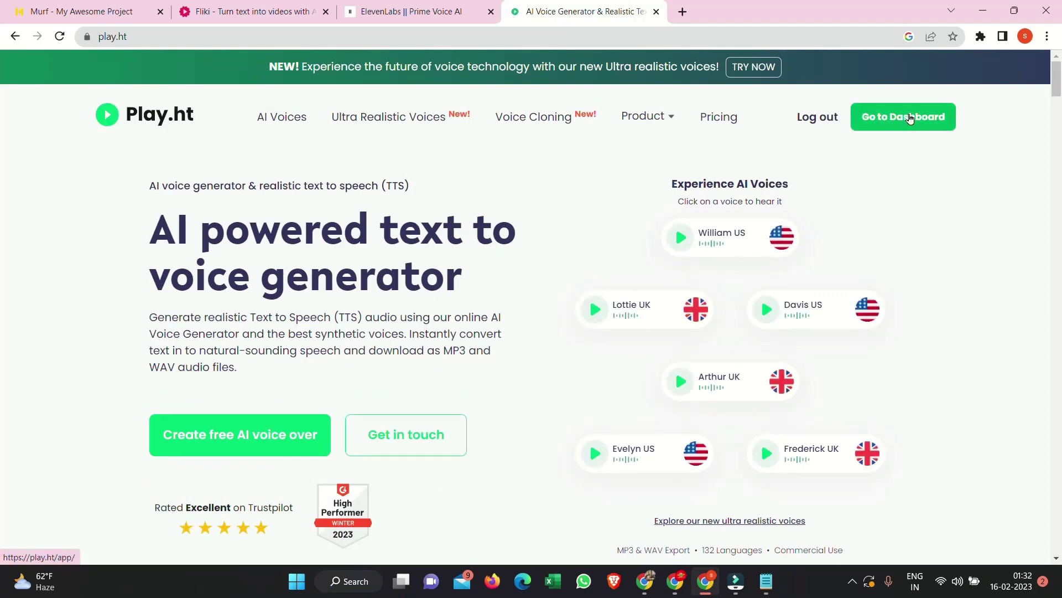
Step: Create a new audio project with Ultra Realistic Voices from the Play.ht dashboard and dismiss the premium plan offer
{"action": "left_click", "coordinate": [910, 119]}
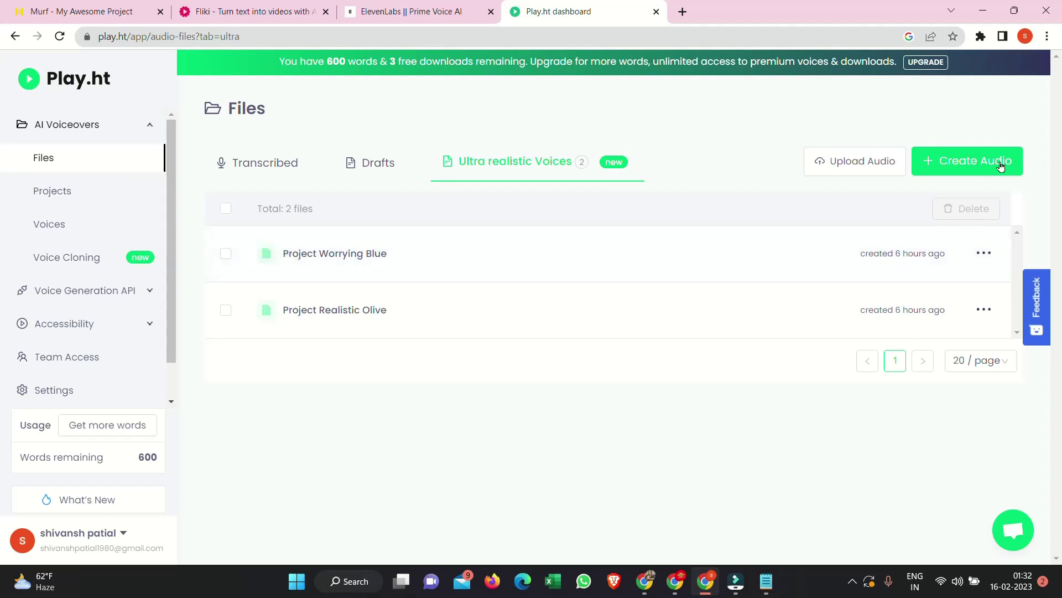
{"action": "left_click", "coordinate": [978, 164]}
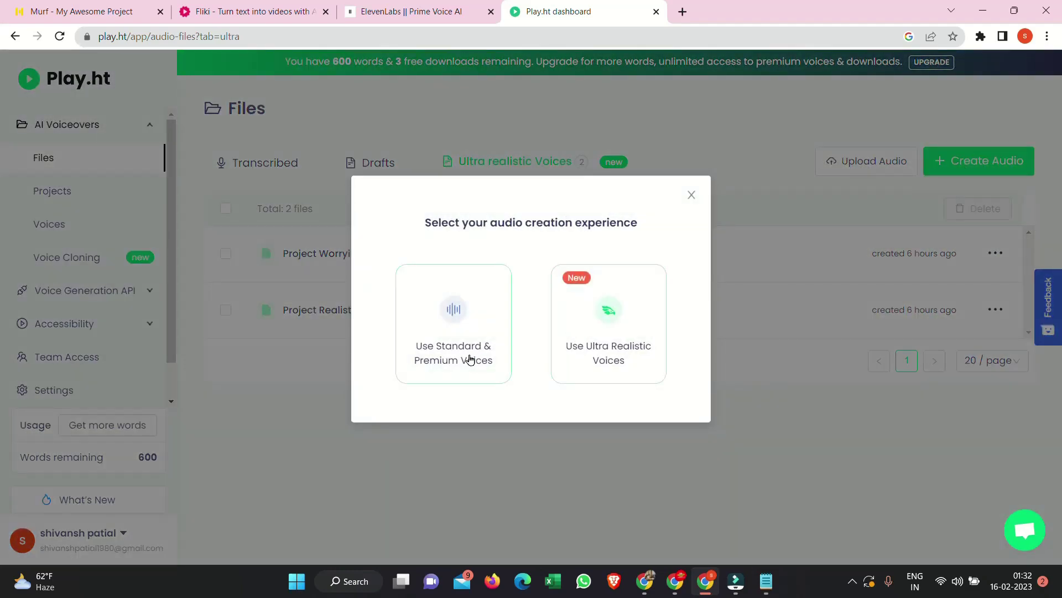
{"action": "left_click", "coordinate": [630, 334]}
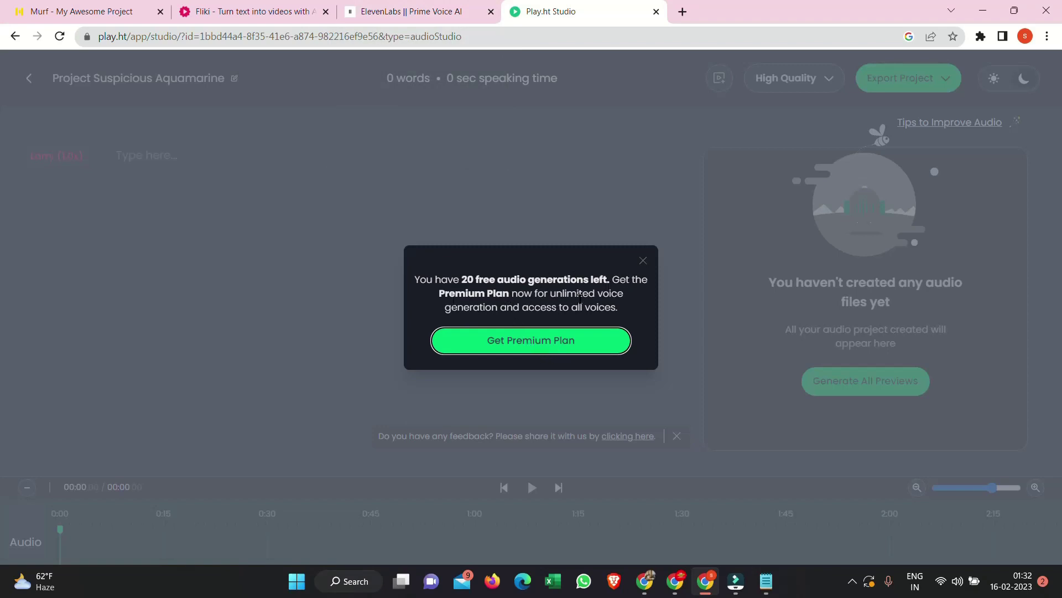
{"action": "left_click", "coordinate": [643, 262]}
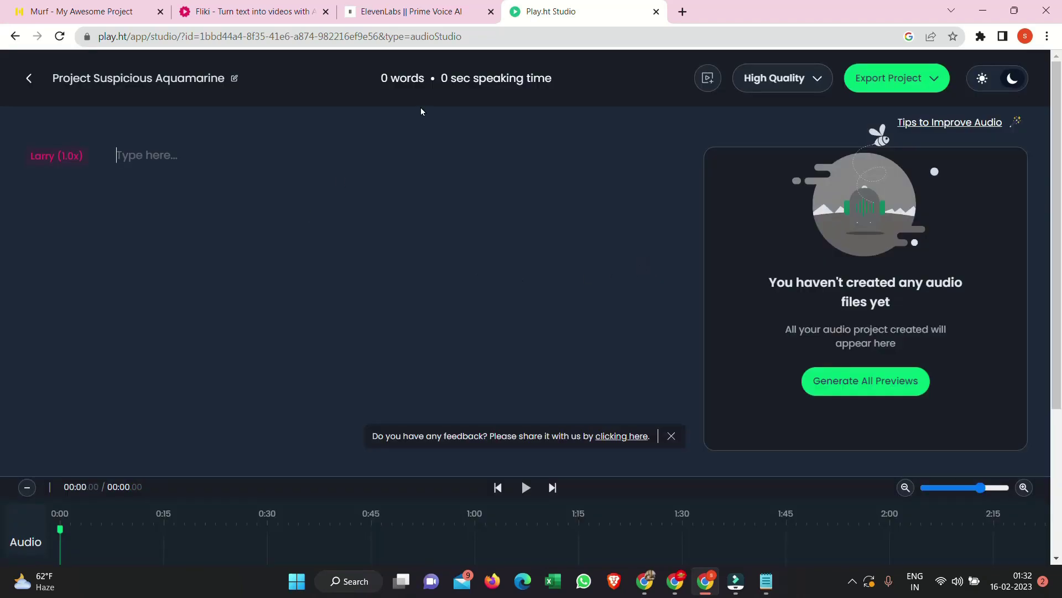
Step: Copy the full speech text from ElevenLabs Speech Synthesis into the empty Play.ht project and dismiss the feedback notice
{"action": "left_click", "coordinate": [406, 14]}
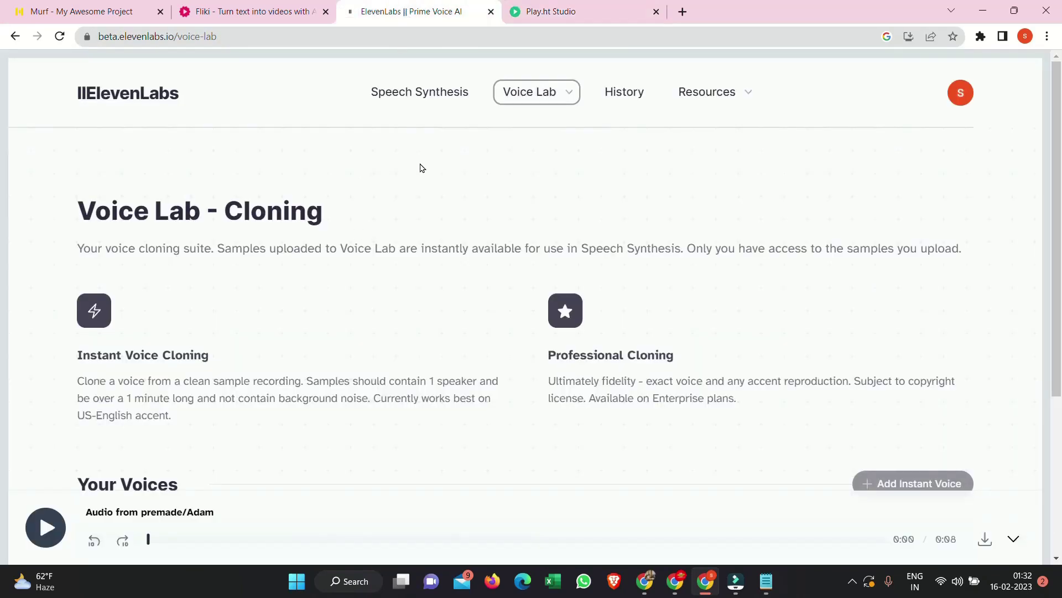
{"action": "left_click", "coordinate": [397, 94]}
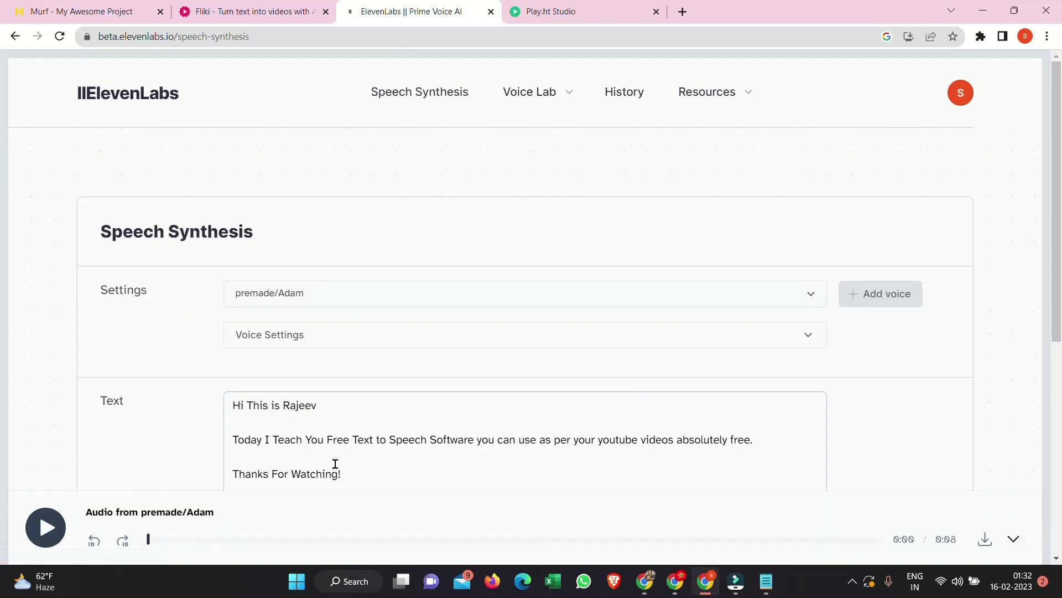
{"action": "left_click_drag", "start_coordinate": [357, 479], "coordinate": [227, 405]}
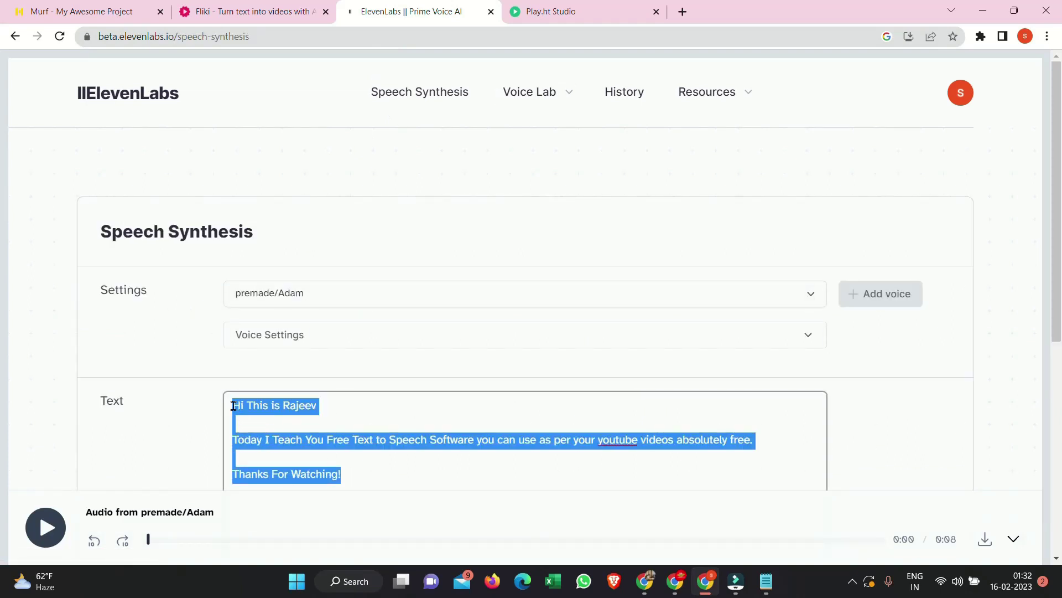
{"action": "right_click", "coordinate": [237, 406]}
{"action": "left_click", "coordinate": [277, 232]}
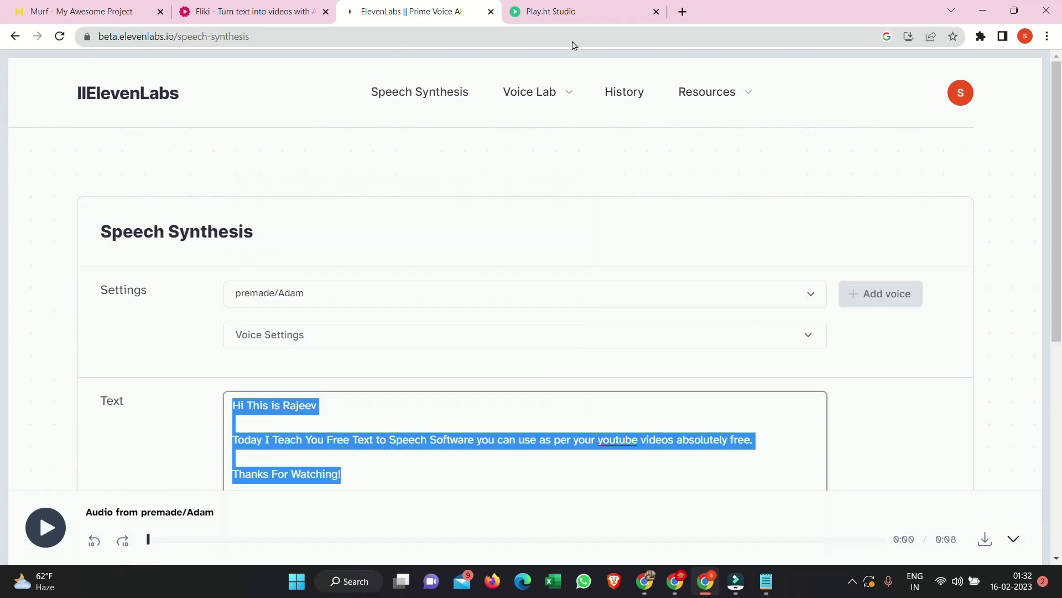
{"action": "left_click", "coordinate": [575, 6]}
{"action": "right_click", "coordinate": [171, 153]}
{"action": "left_click", "coordinate": [214, 273]}
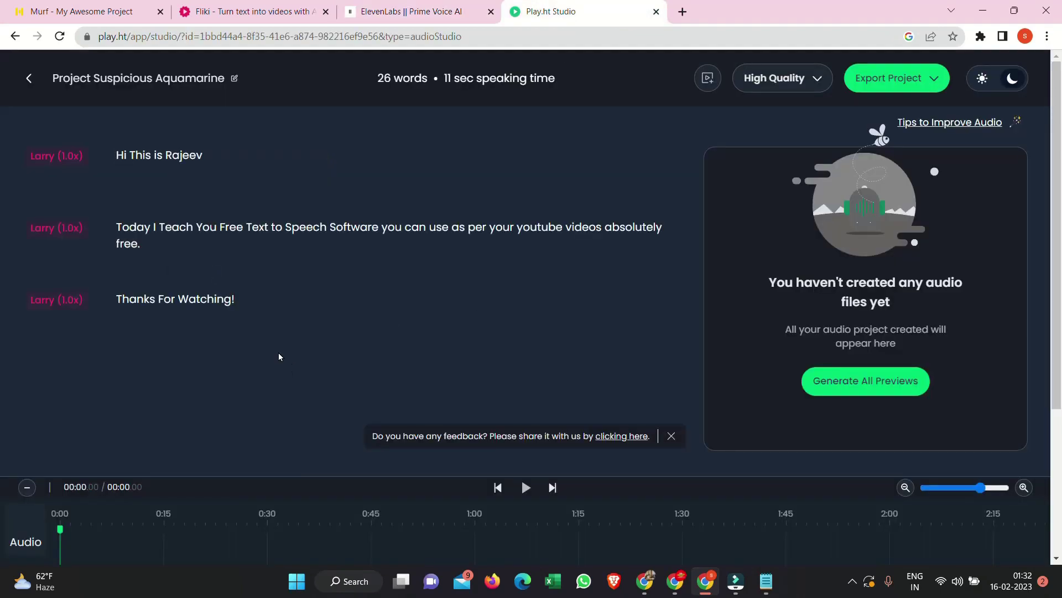
{"action": "left_click", "coordinate": [671, 436]}
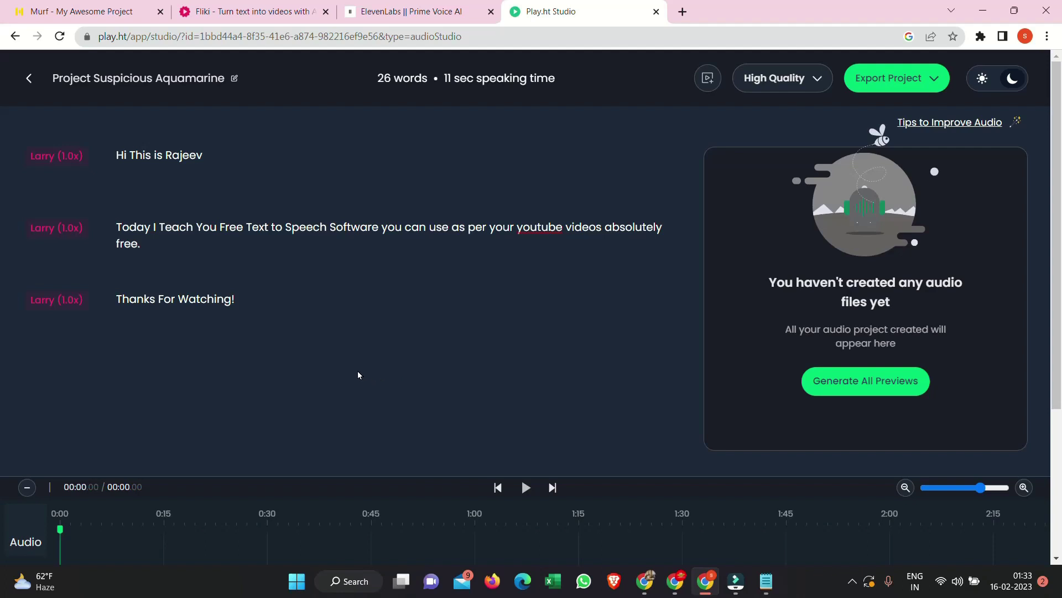
Step: Generate audio previews for all paragraphs with the Larry voice and listen to each of the three
{"action": "left_click", "coordinate": [842, 385]}
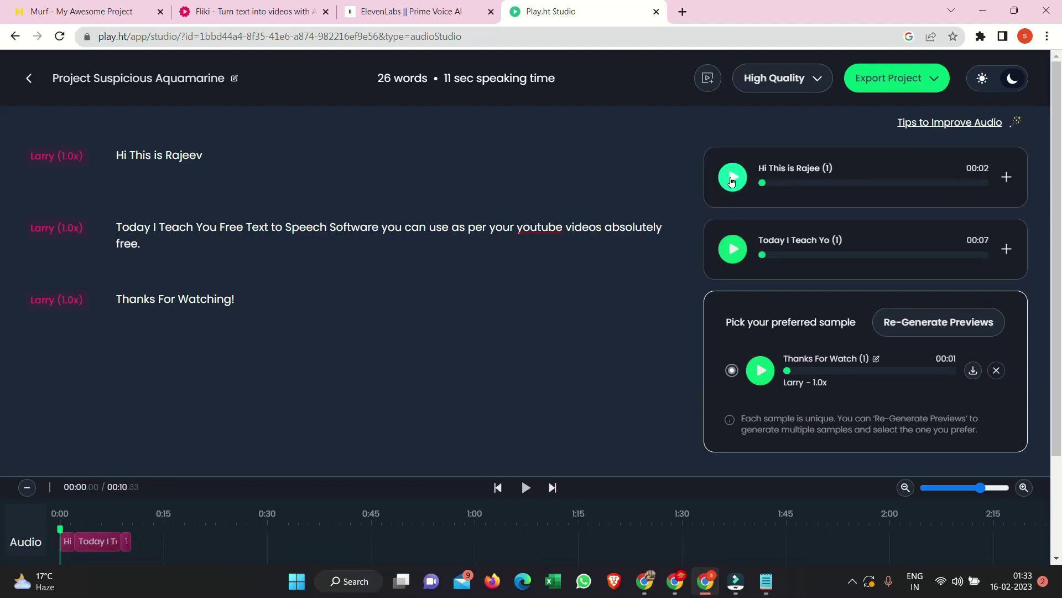
{"action": "left_click", "coordinate": [731, 178]}
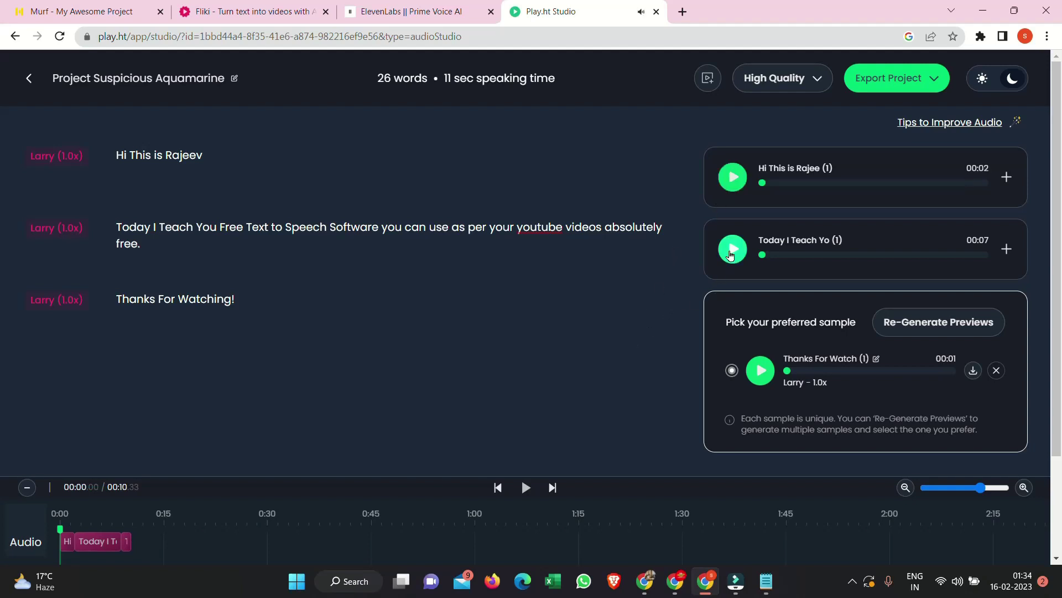
{"action": "left_click", "coordinate": [730, 252]}
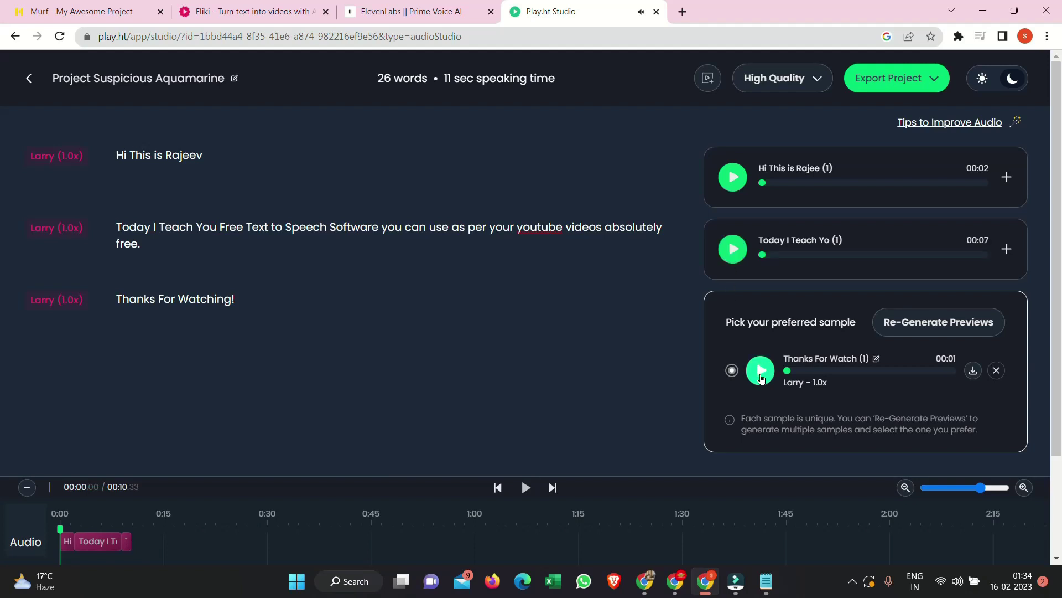
{"action": "left_click", "coordinate": [761, 377]}
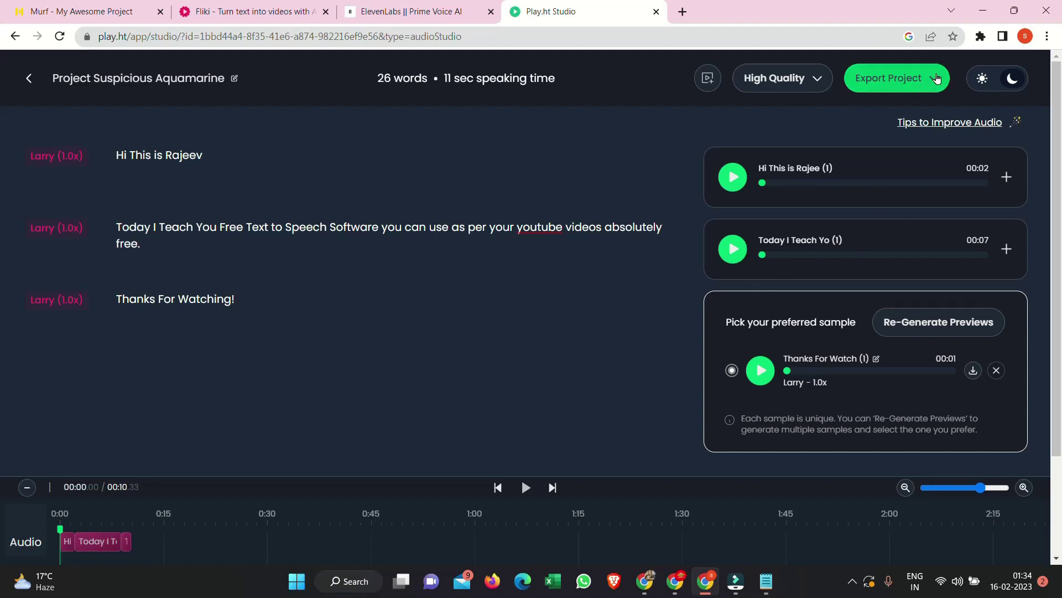
Step: Export the Play.ht project as a single audio file
{"action": "left_click", "coordinate": [937, 80]}
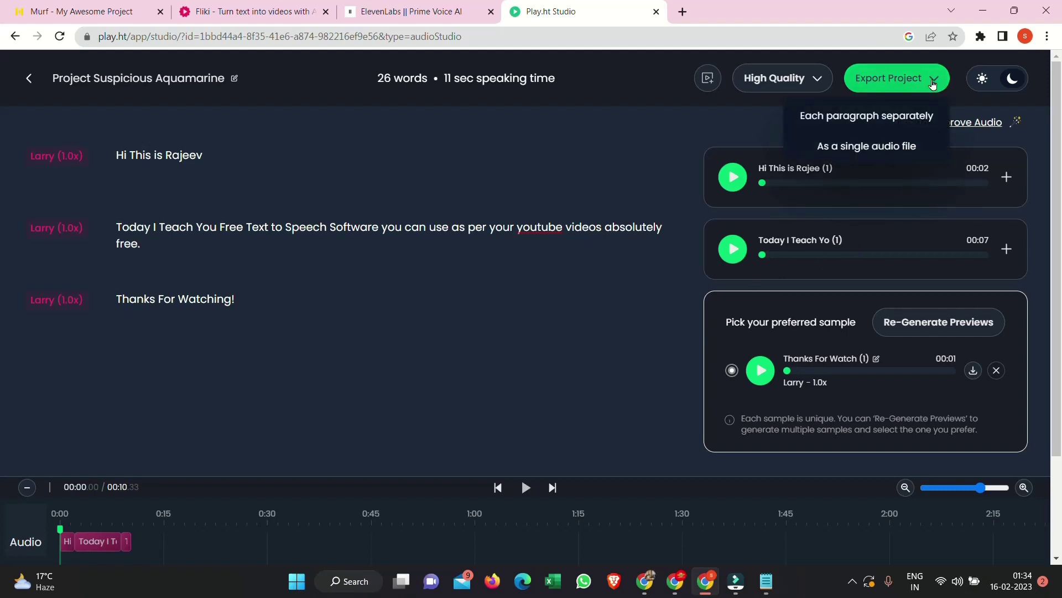
{"action": "left_click", "coordinate": [886, 148]}
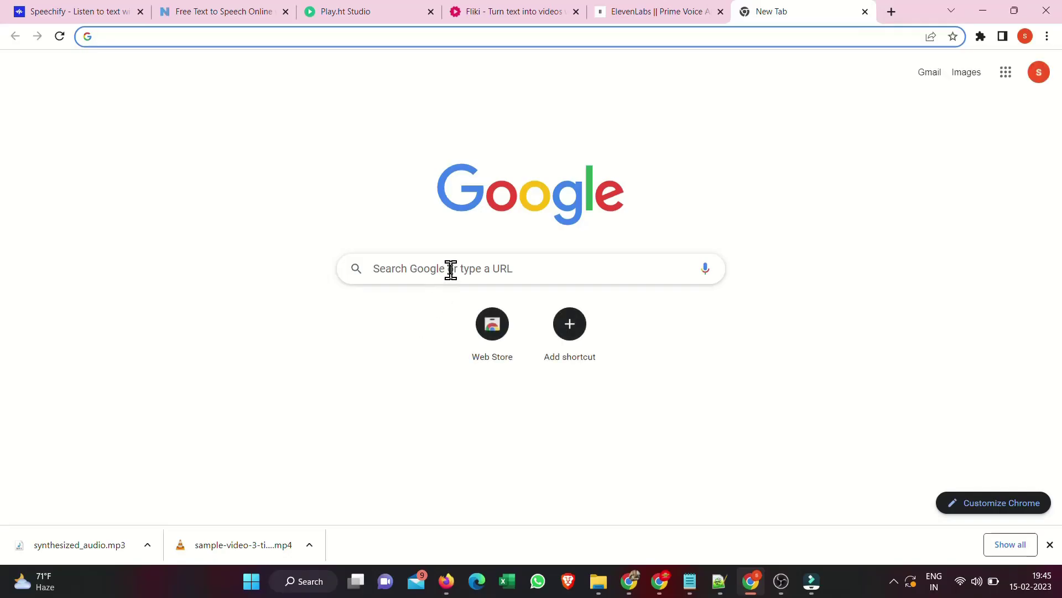
Step: Search Google for "murf ai", open the Murf AI website's studio and dismiss the browser's downloads bar
{"action": "left_click", "coordinate": [450, 269]}
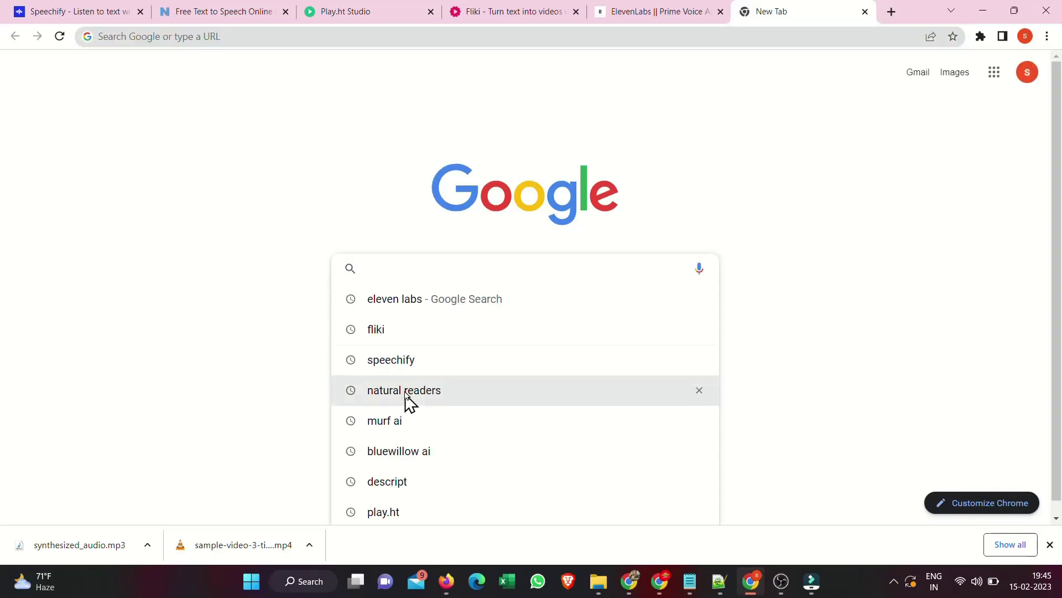
{"action": "left_click", "coordinate": [399, 427]}
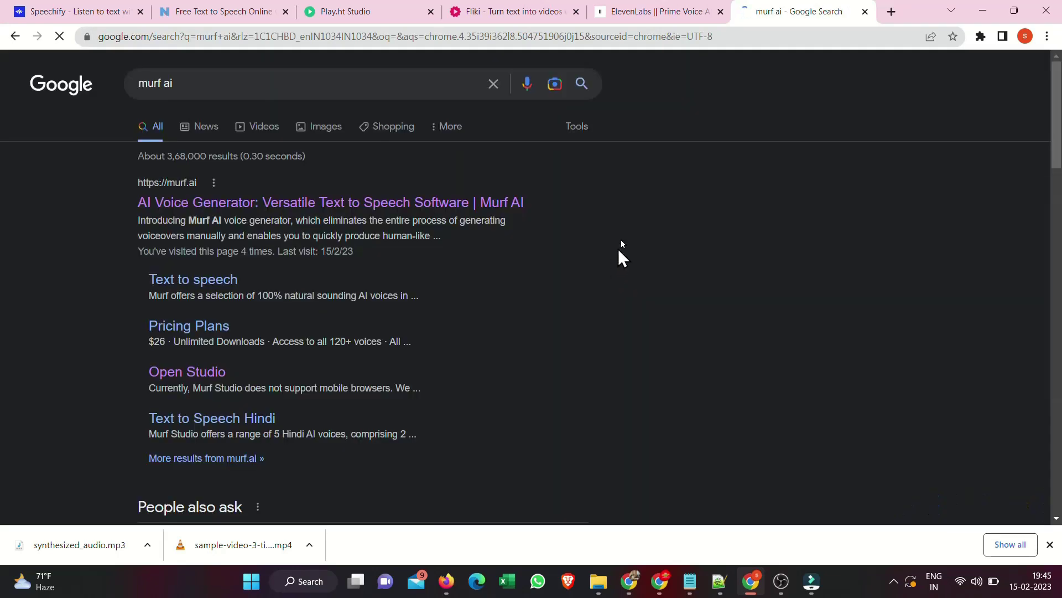
{"action": "left_click", "coordinate": [273, 204]}
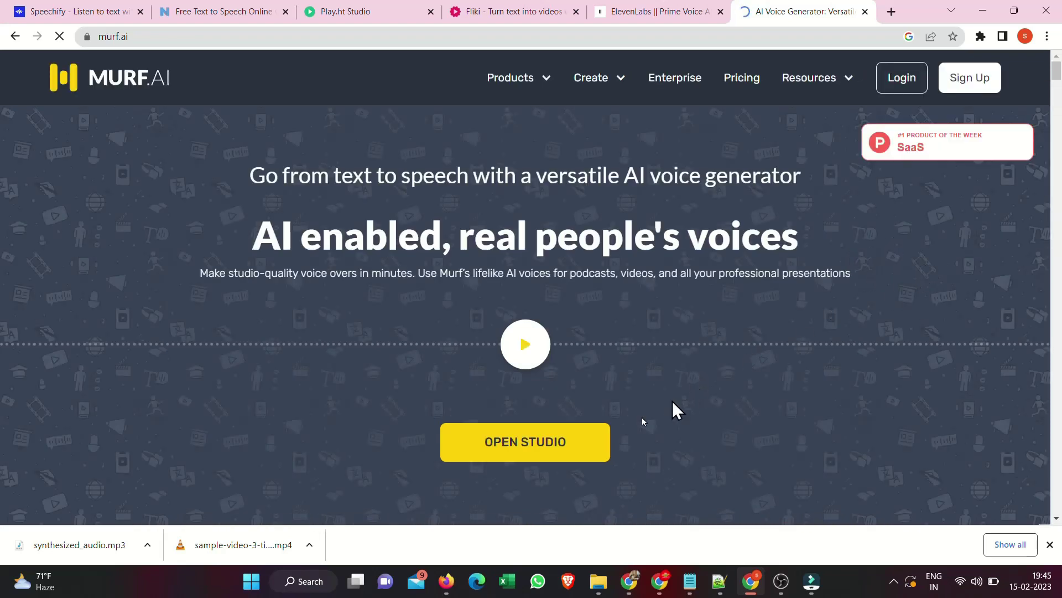
{"action": "left_click", "coordinate": [536, 447]}
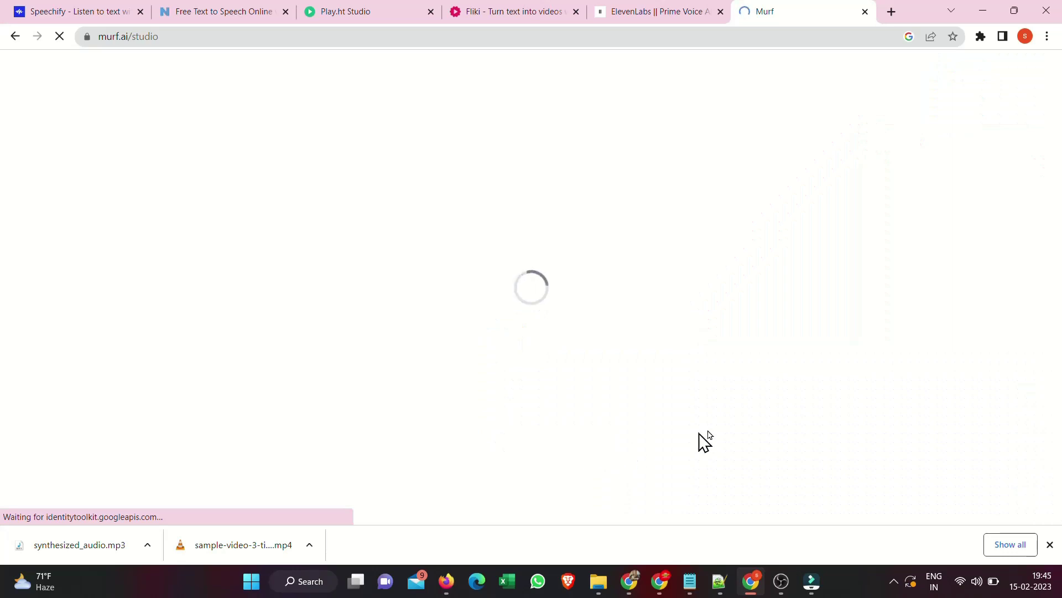
{"action": "left_click", "coordinate": [1050, 544]}
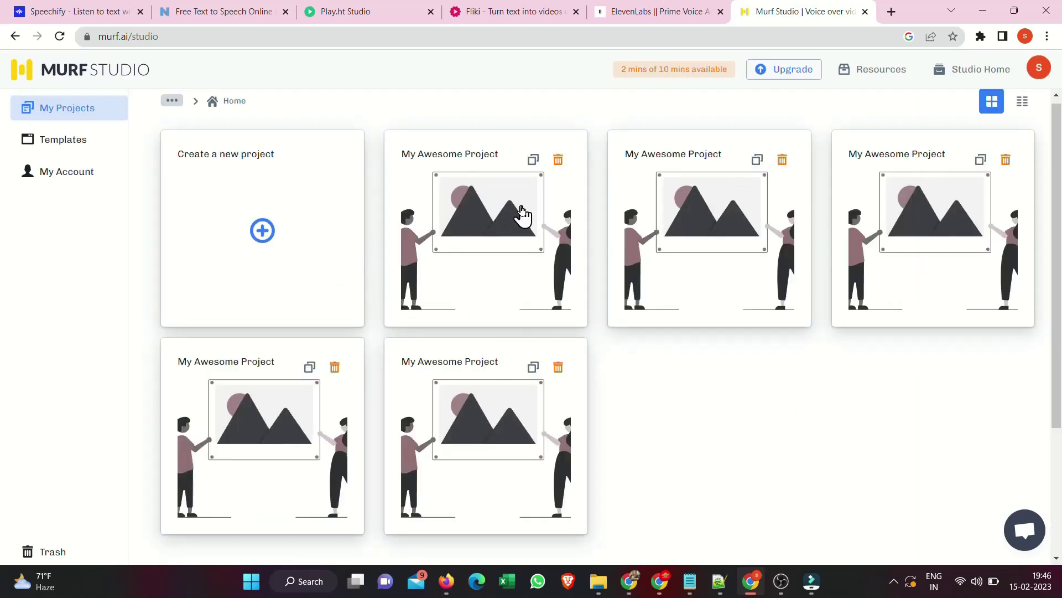
Step: Create a new Murf audio project of the Article & Blog type with the default title My Awesome Project
{"action": "left_click", "coordinate": [302, 235]}
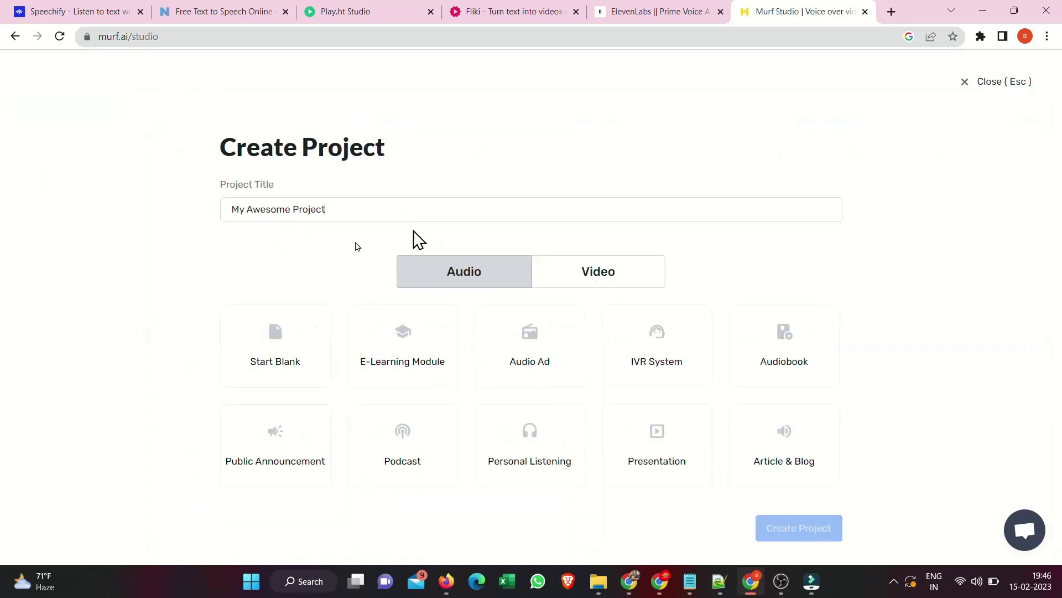
{"action": "left_click", "coordinate": [784, 466]}
{"action": "left_click", "coordinate": [805, 534]}
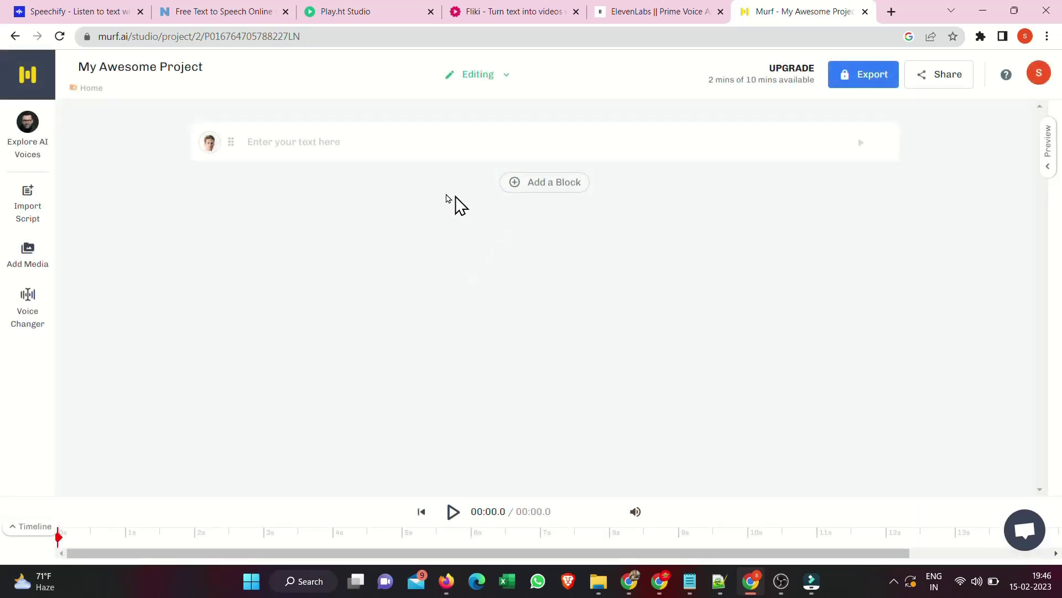
Step: Paste the copied speech text into the first block of the new Murf project
{"action": "right_click", "coordinate": [286, 145]}
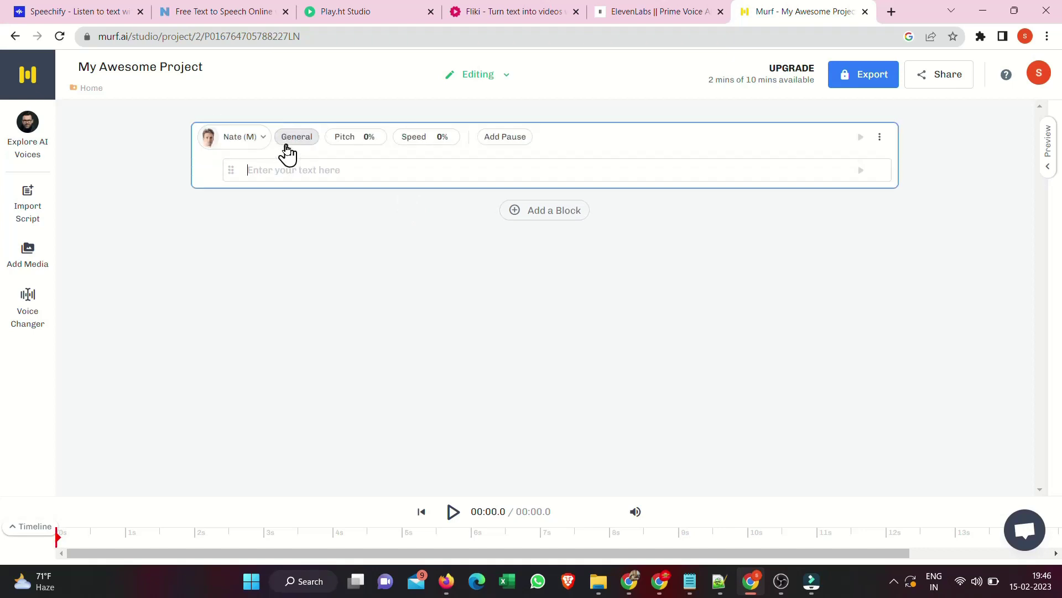
{"action": "left_click", "coordinate": [257, 175]}
{"action": "right_click", "coordinate": [256, 175]}
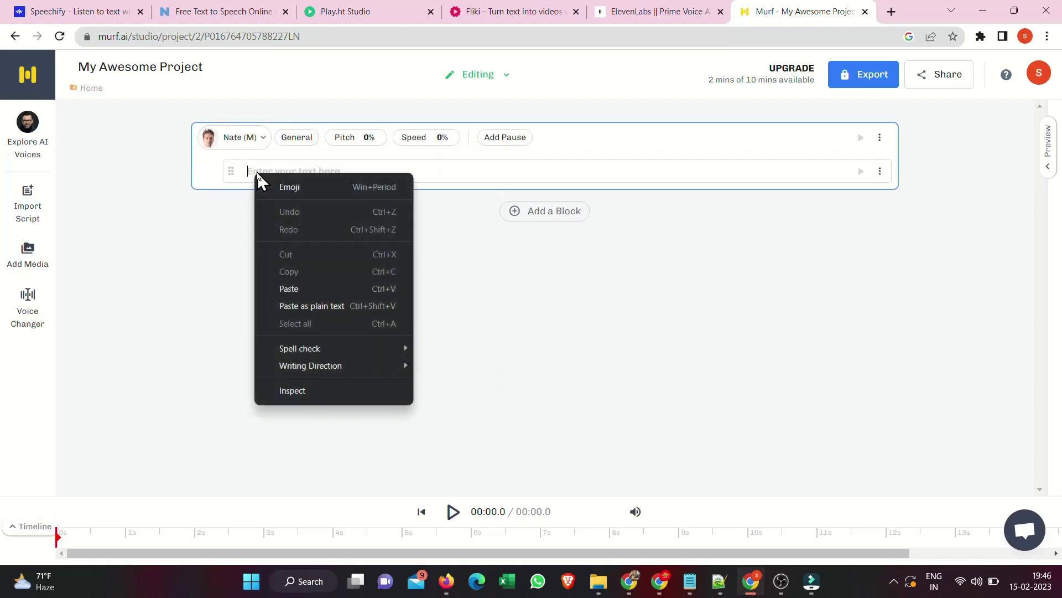
{"action": "left_click", "coordinate": [303, 288]}
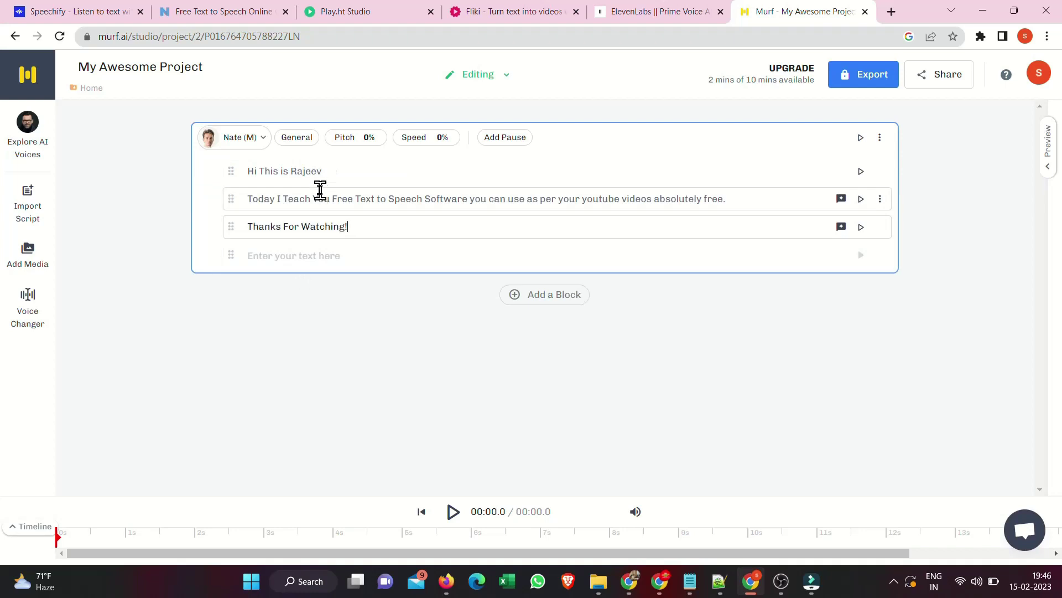
Step: Listen to the Nate and Clint voice samples and look through the available English - US & Canada voices
{"action": "left_click", "coordinate": [209, 141]}
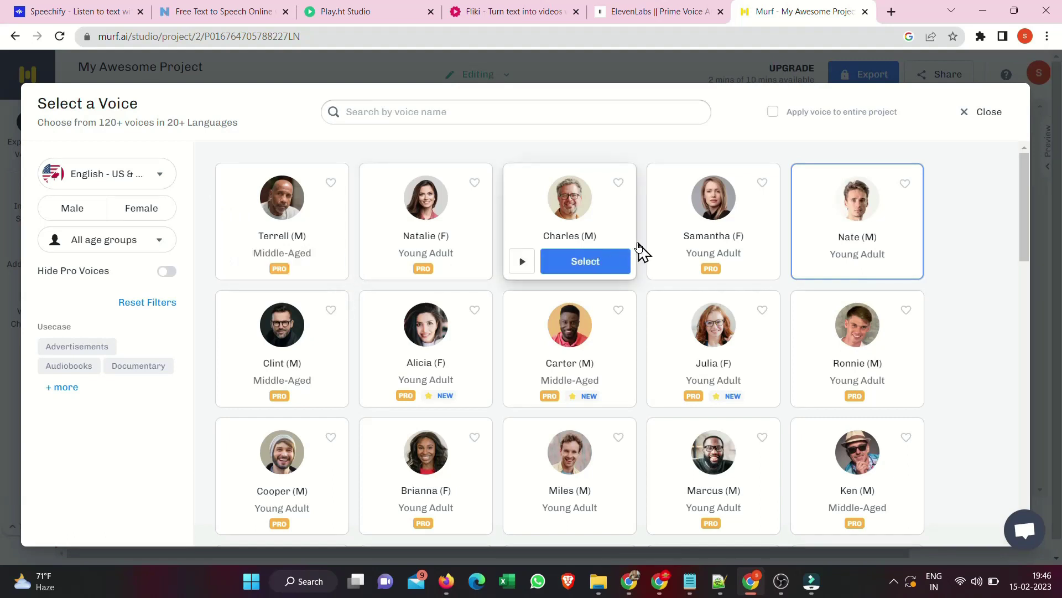
{"action": "mouse_move", "coordinate": [830, 263]}
{"action": "left_click", "coordinate": [812, 262]}
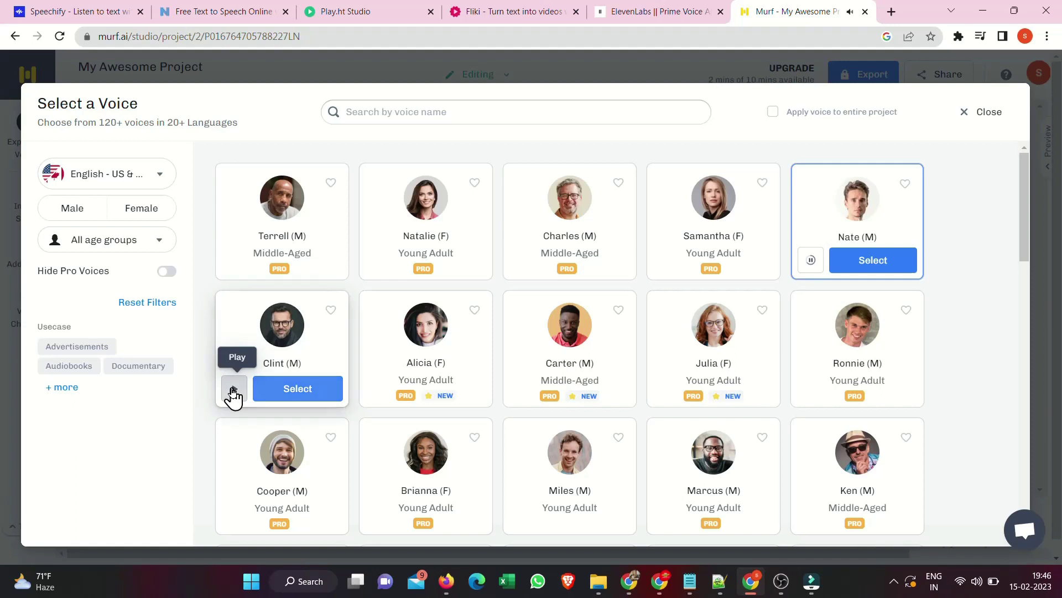
{"action": "left_click", "coordinate": [233, 392]}
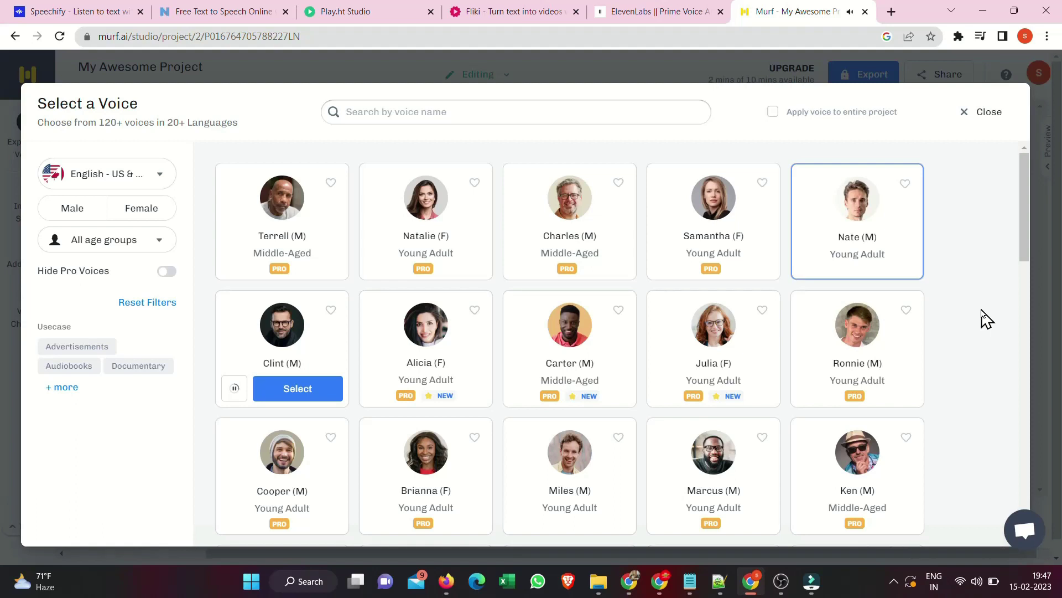
{"action": "scroll", "coordinate": [988, 319], "scroll_direction": "down", "scroll_amount": 1}
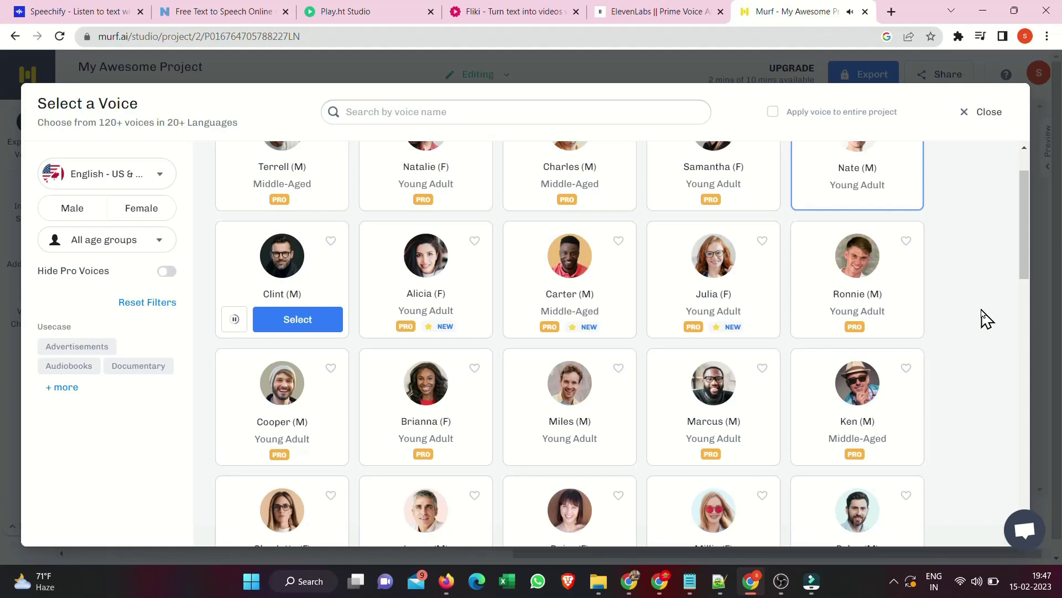
{"action": "scroll", "coordinate": [986, 319], "scroll_direction": "down", "scroll_amount": 1}
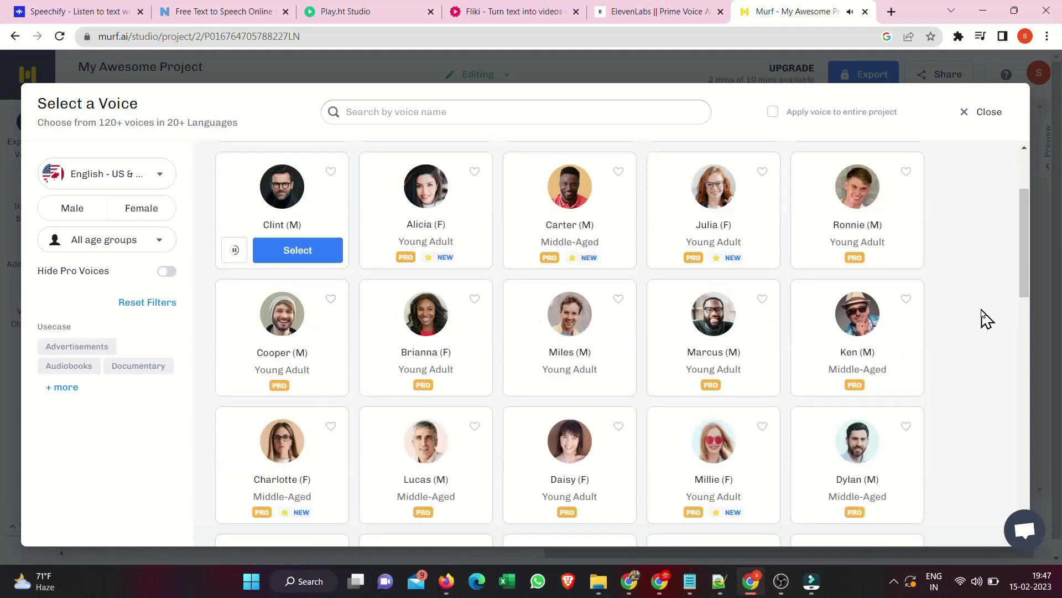
{"action": "scroll", "coordinate": [986, 320], "scroll_direction": "down", "scroll_amount": 1}
{"action": "scroll", "coordinate": [986, 319], "scroll_direction": "down", "scroll_amount": 7}
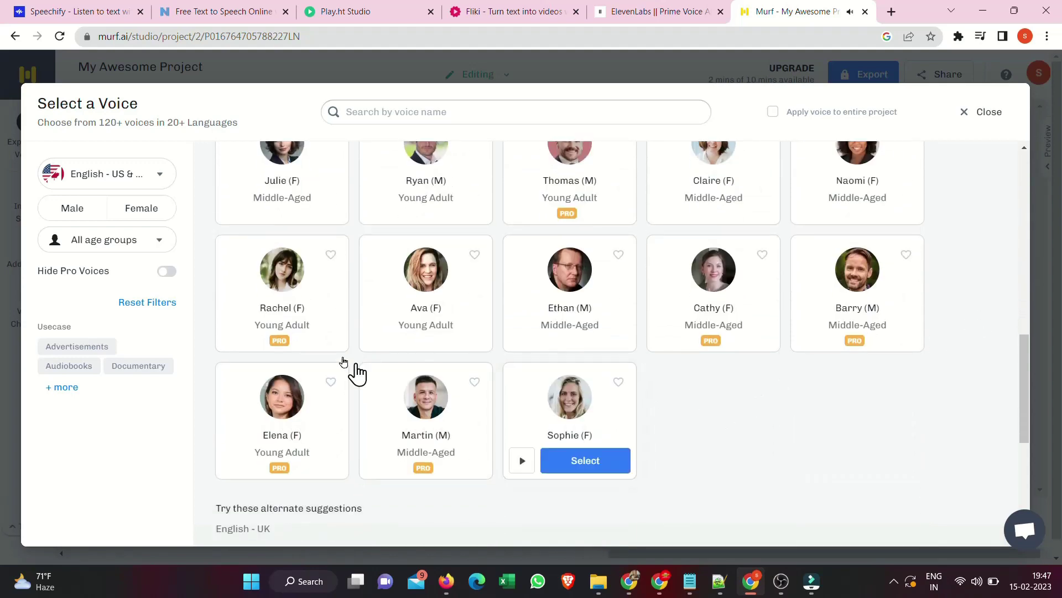
Step: Filter the voice list to English - India and listen to the Dhruv sample
{"action": "left_click", "coordinate": [158, 182]}
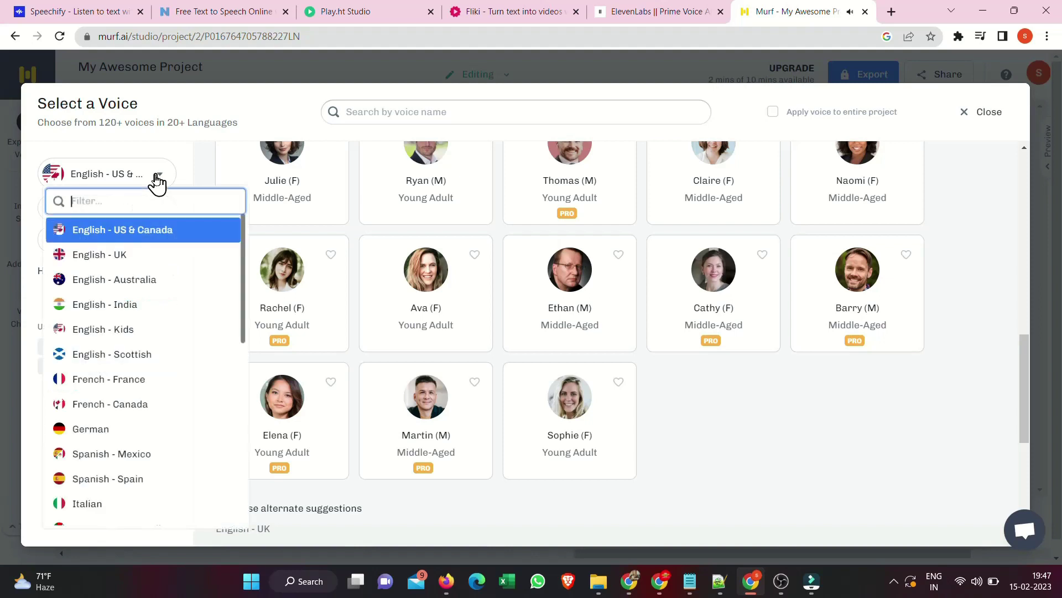
{"action": "left_click", "coordinate": [118, 307]}
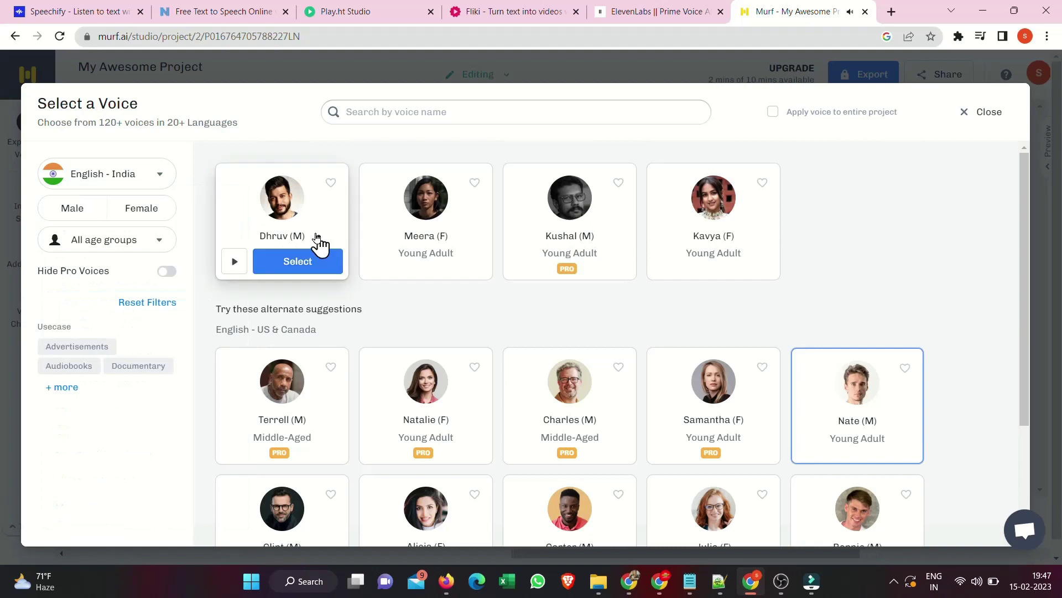
{"action": "left_click", "coordinate": [233, 262]}
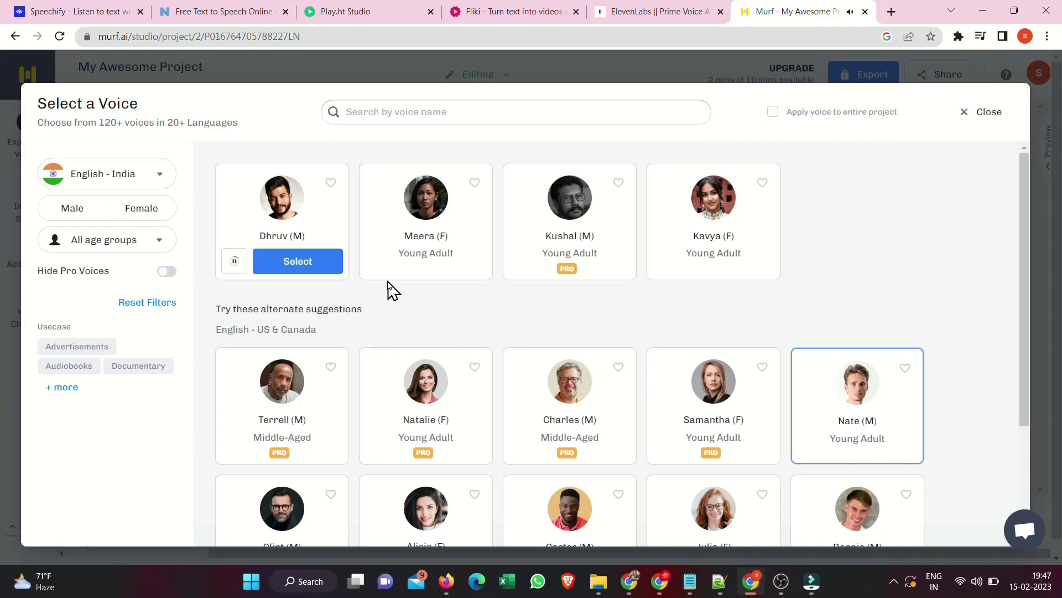
Step: Listen to the Kushal sample and apply that voice to the entire project
{"action": "mouse_move", "coordinate": [430, 281]}
{"action": "left_click", "coordinate": [773, 112]}
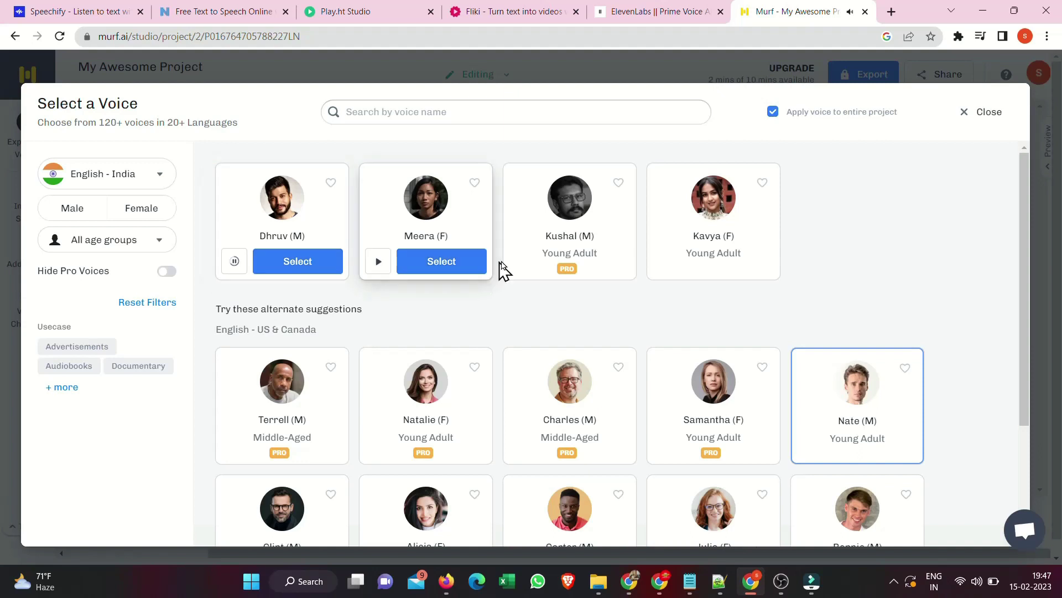
{"action": "left_click", "coordinate": [524, 265]}
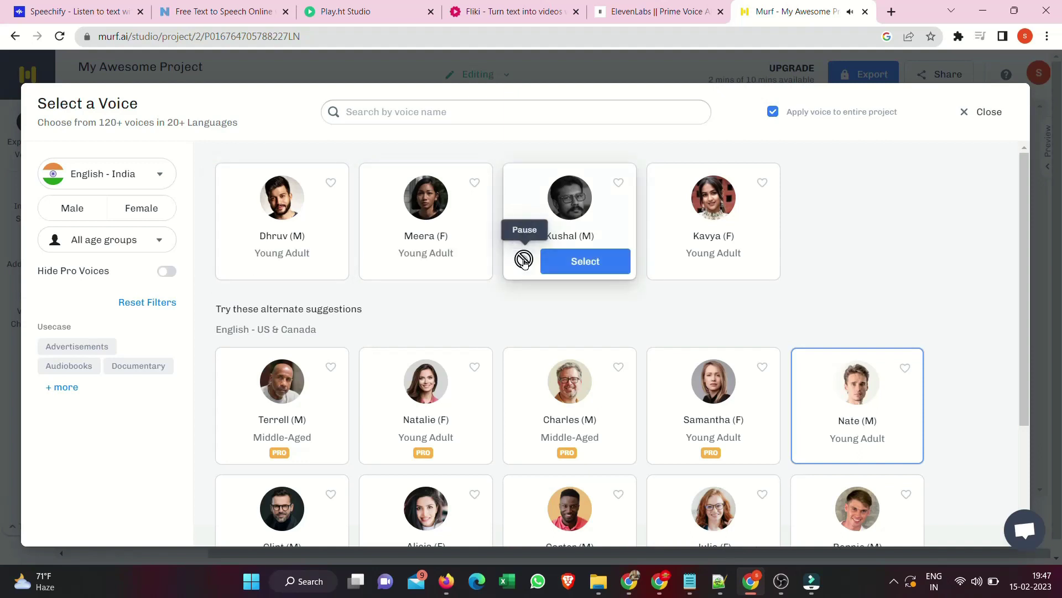
{"action": "left_click", "coordinate": [582, 265]}
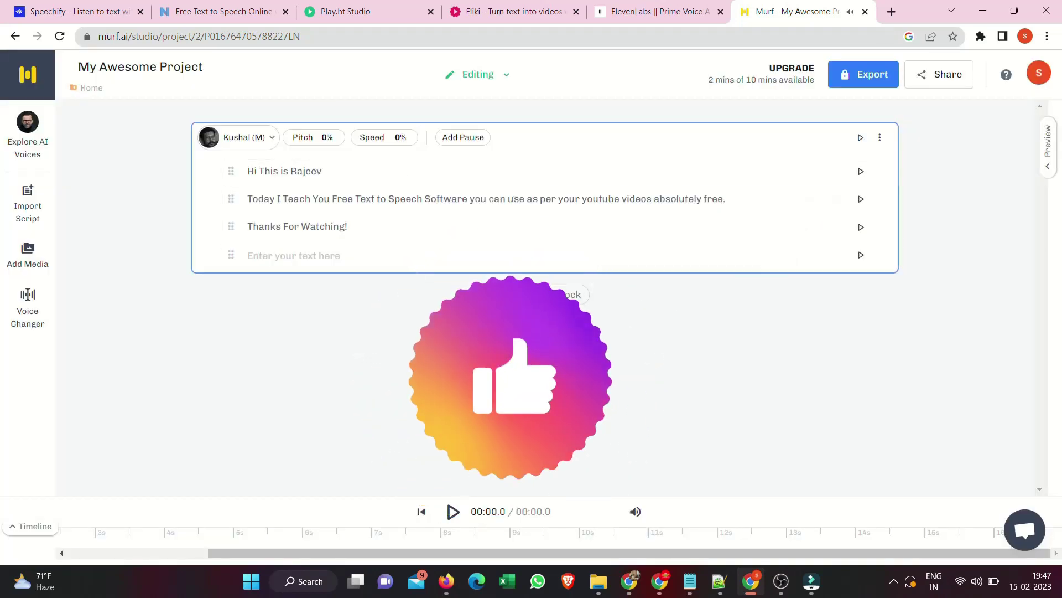
Step: Generate the audio for the whole Murf project and play it from the beginning
{"action": "left_click", "coordinate": [453, 511]}
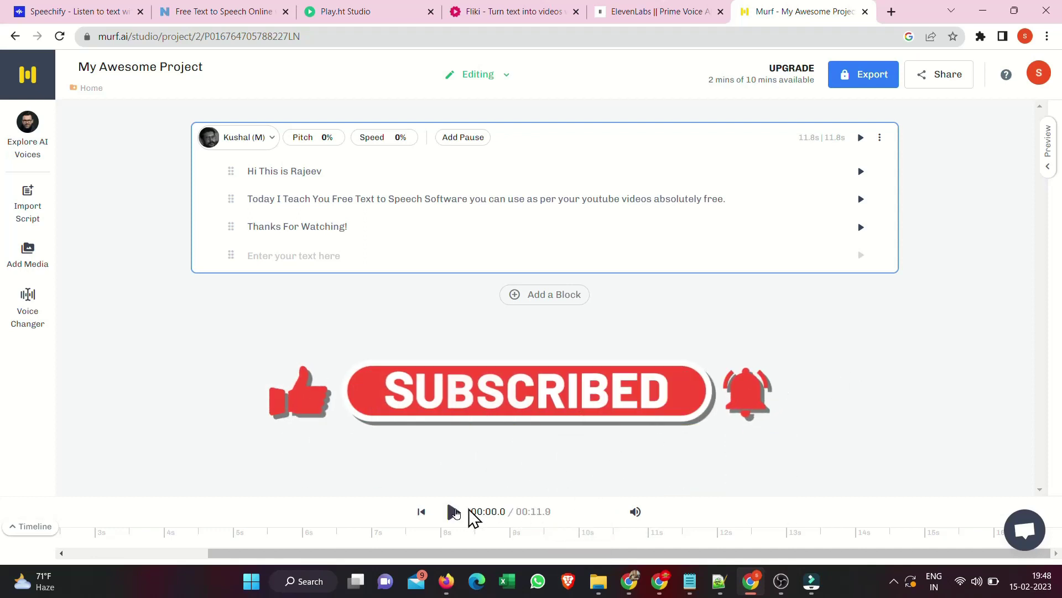
{"action": "left_click", "coordinate": [453, 512]}
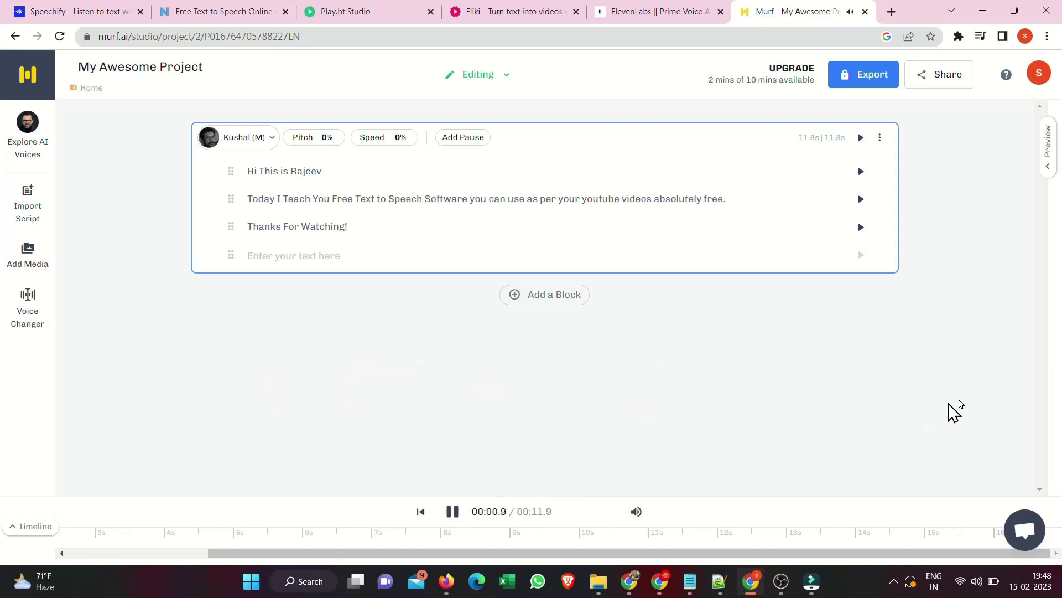